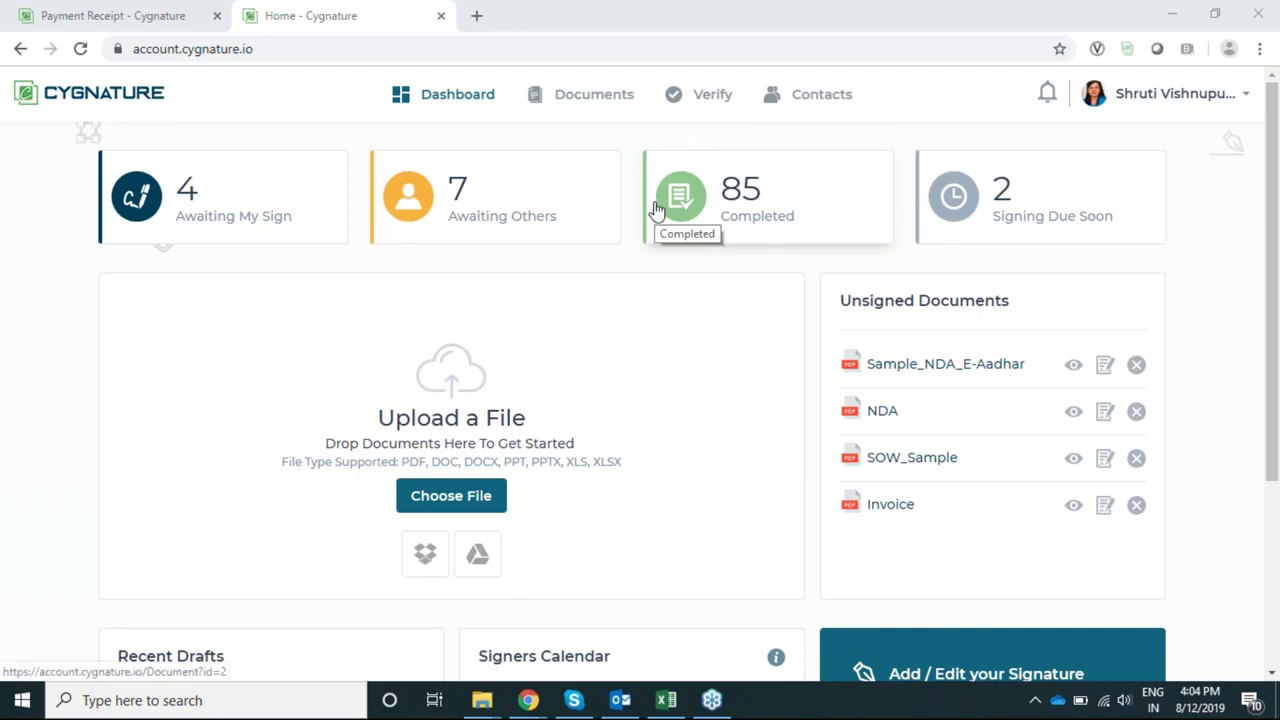
Step: Go to My Templates in the documents area and start creating a new template
left_click(597, 101)
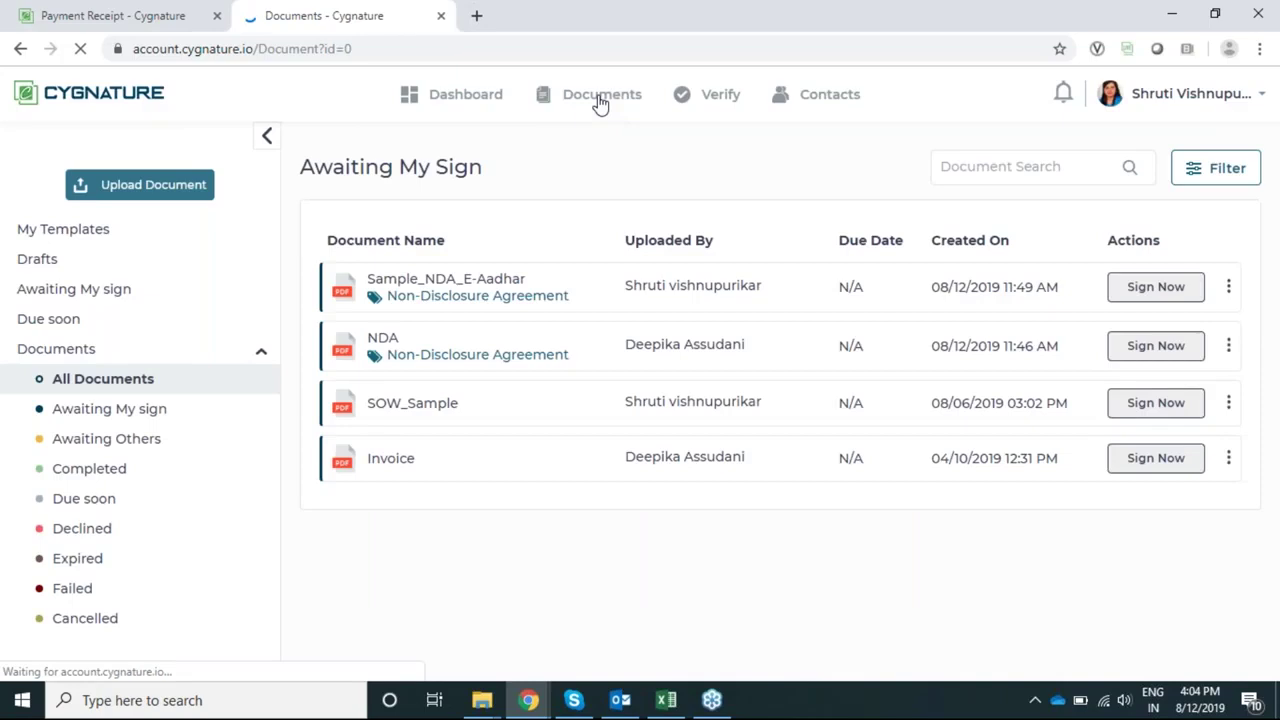
left_click(90, 226)
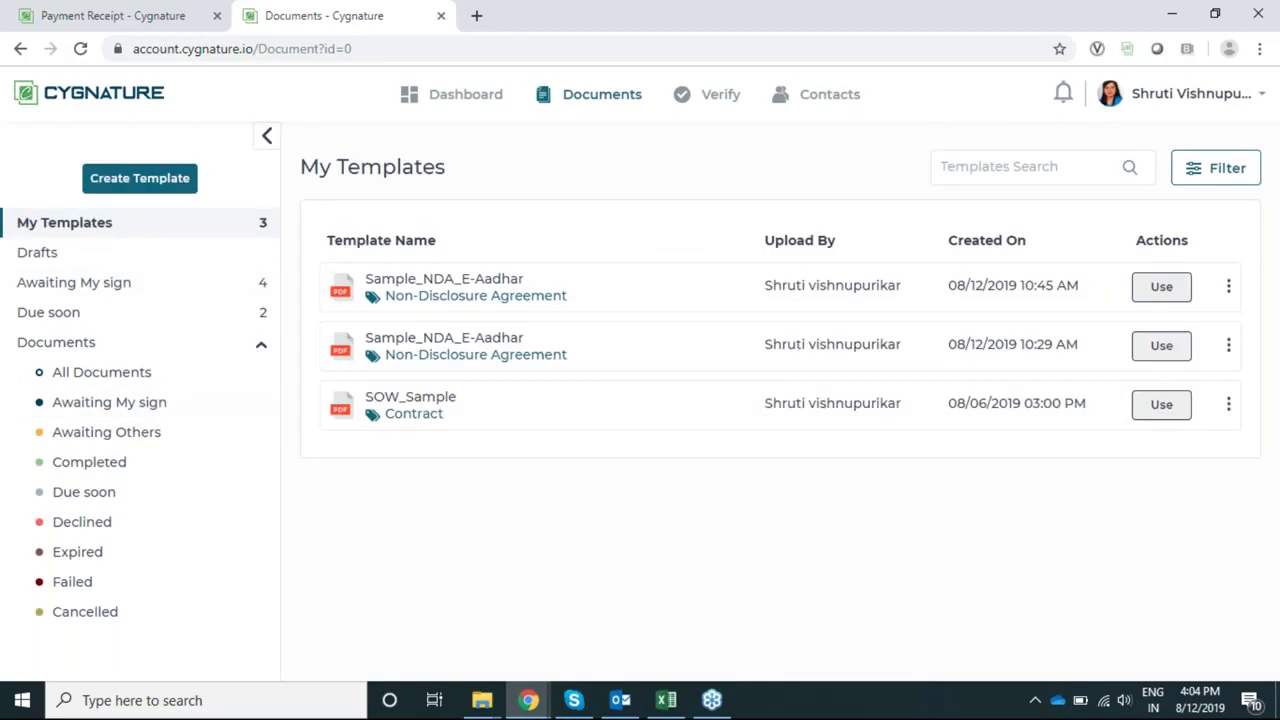
left_click(138, 185)
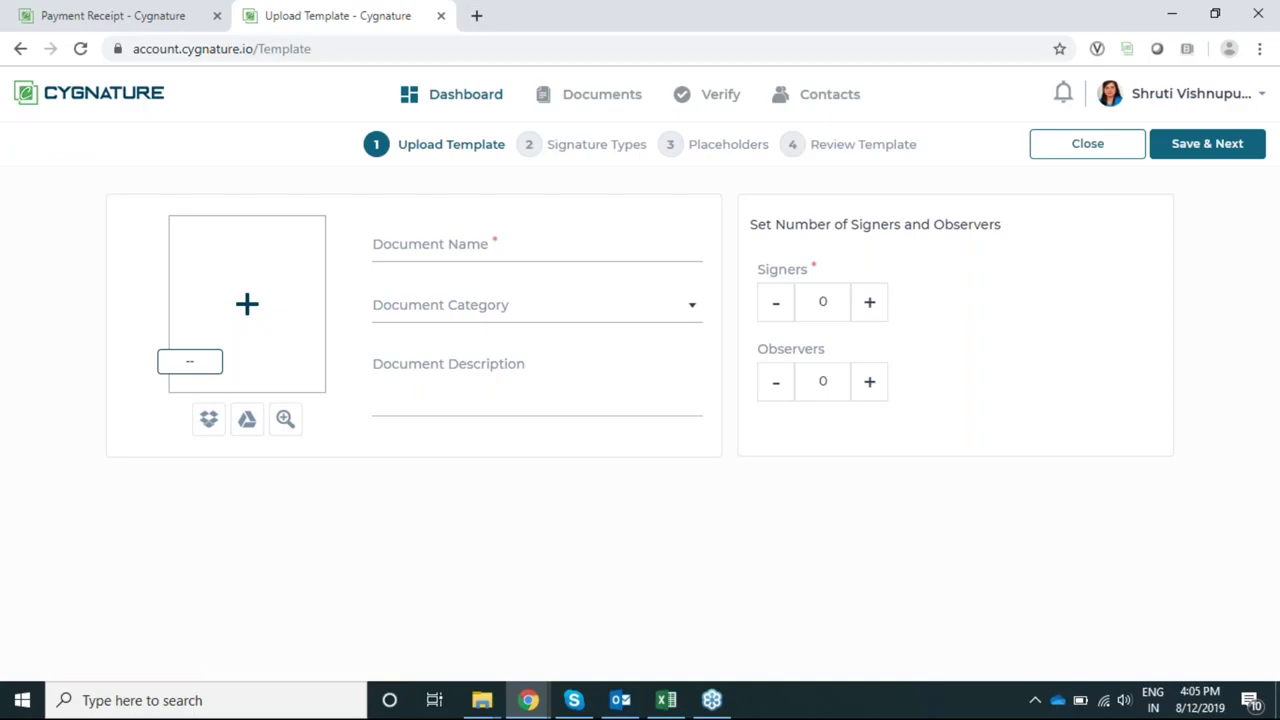
Step: Enter Sample NDA as the document name and upload the Sample_NDA_E-Aadhar PDF as the template file
left_click(418, 245)
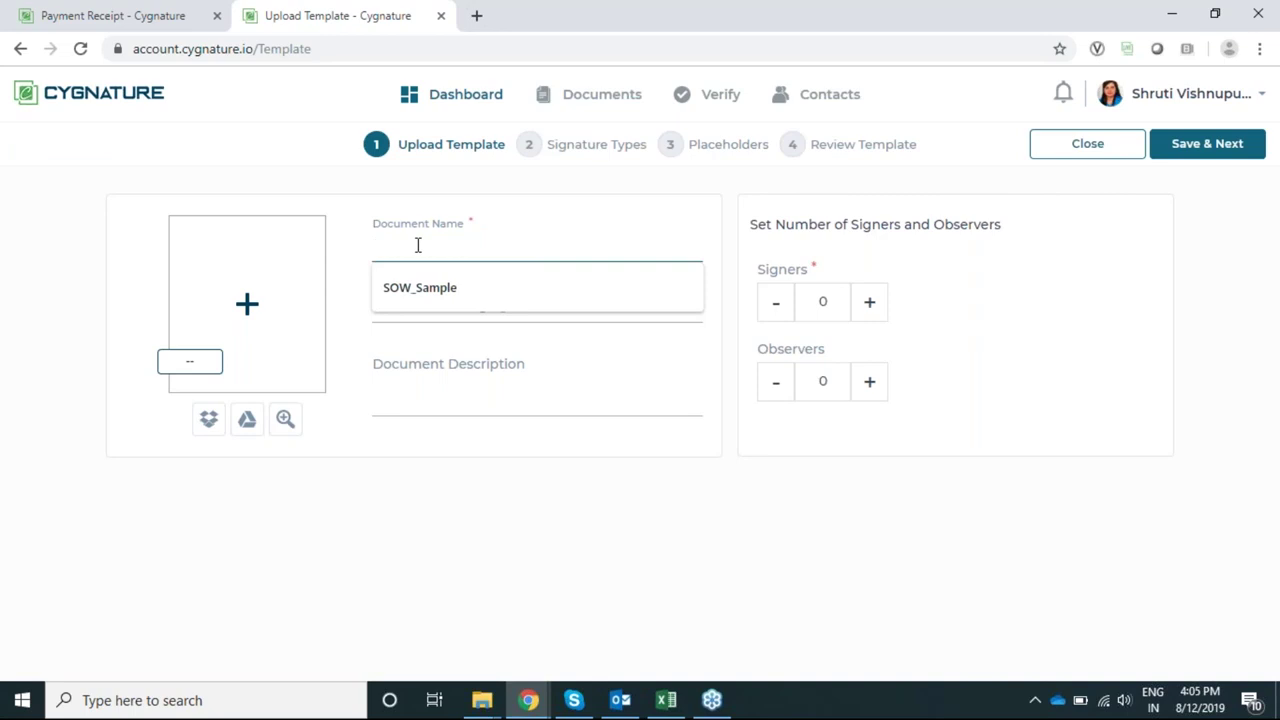
type("Sample NDA")
left_click(257, 306)
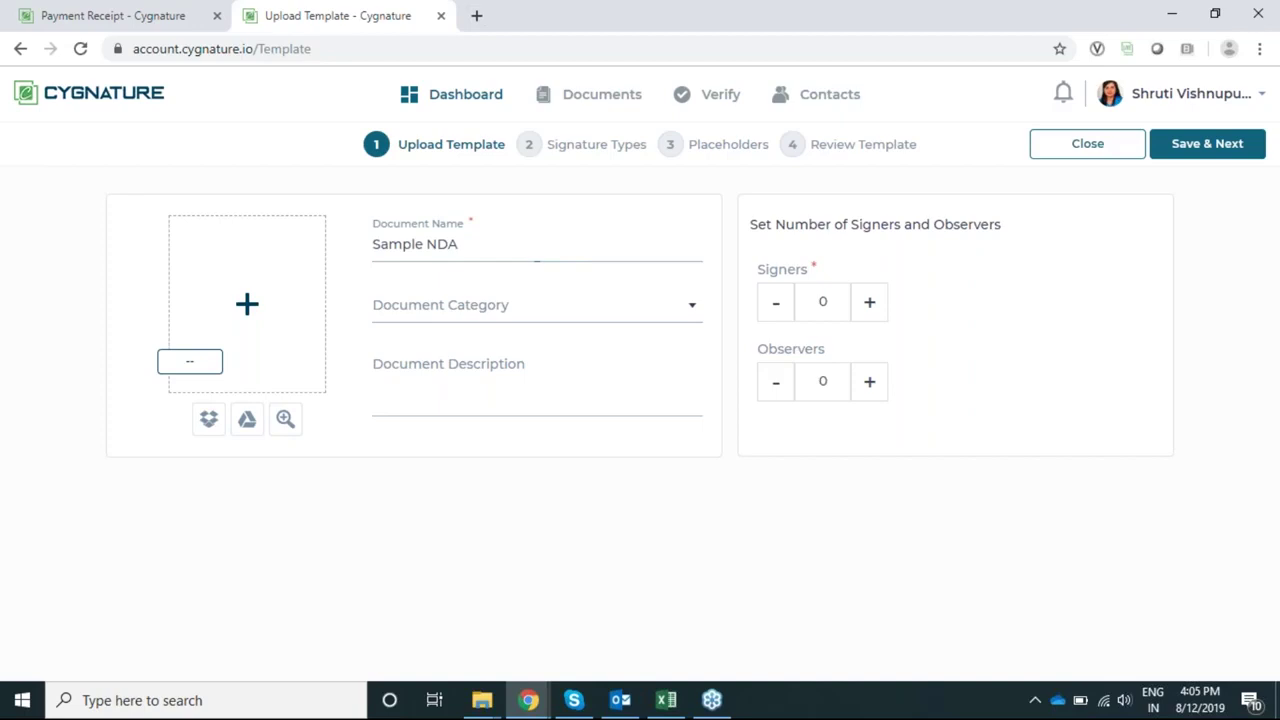
left_click(300, 169)
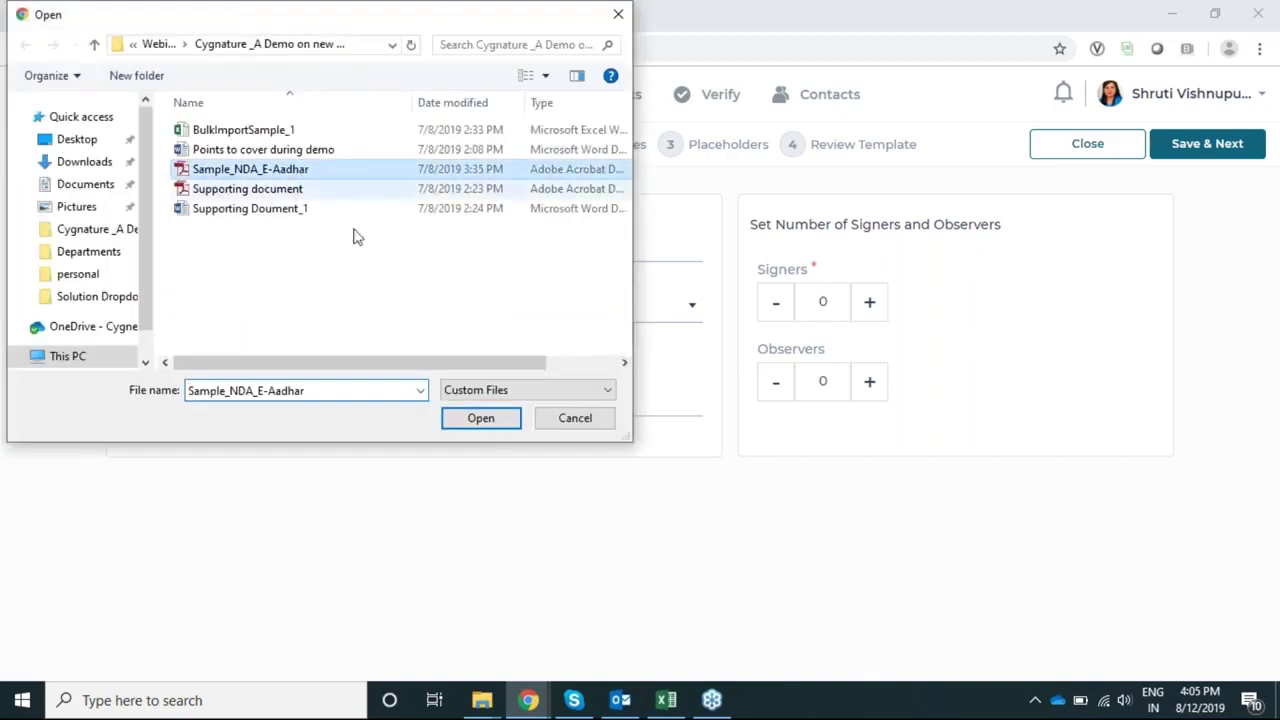
left_click(497, 423)
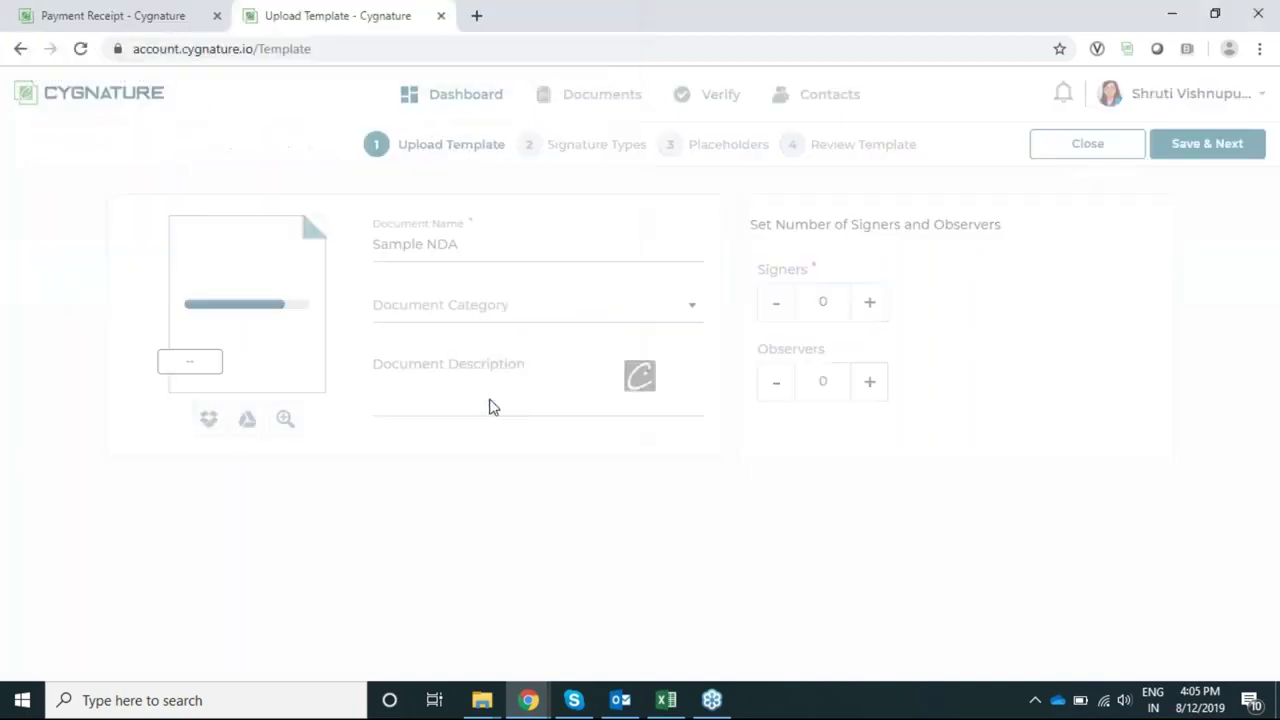
Step: Set the document category to Non-Disclosure Agreement and enter the description "Sample NDA for ABC."
left_click(494, 312)
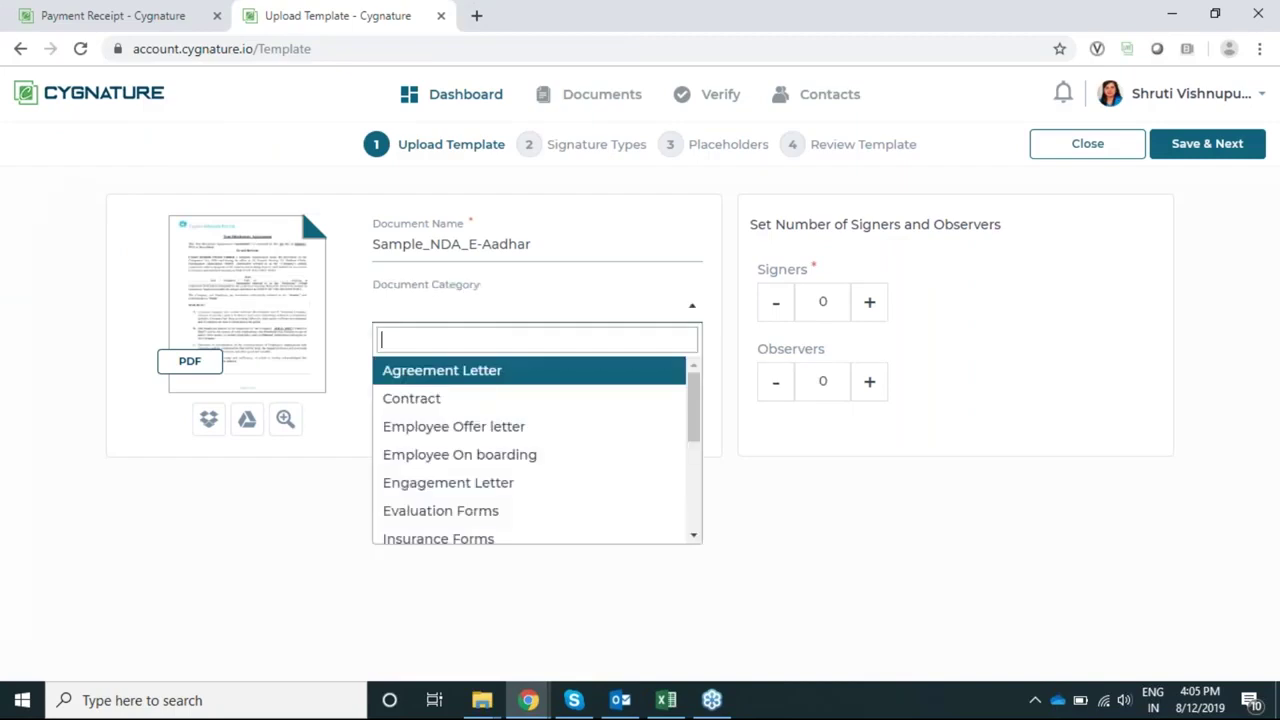
scroll(550, 455, "down", 1)
left_click(537, 500)
left_click(492, 396)
type("Sam")
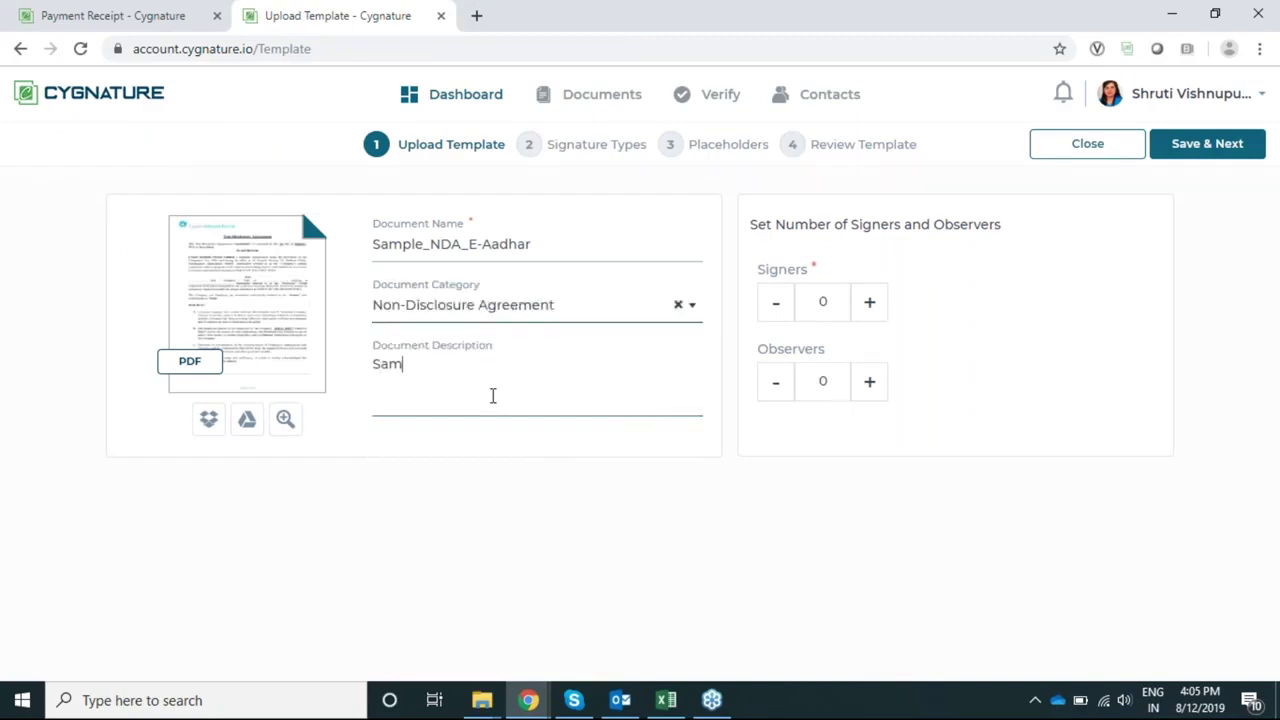
type("ple NDA for ABC.")
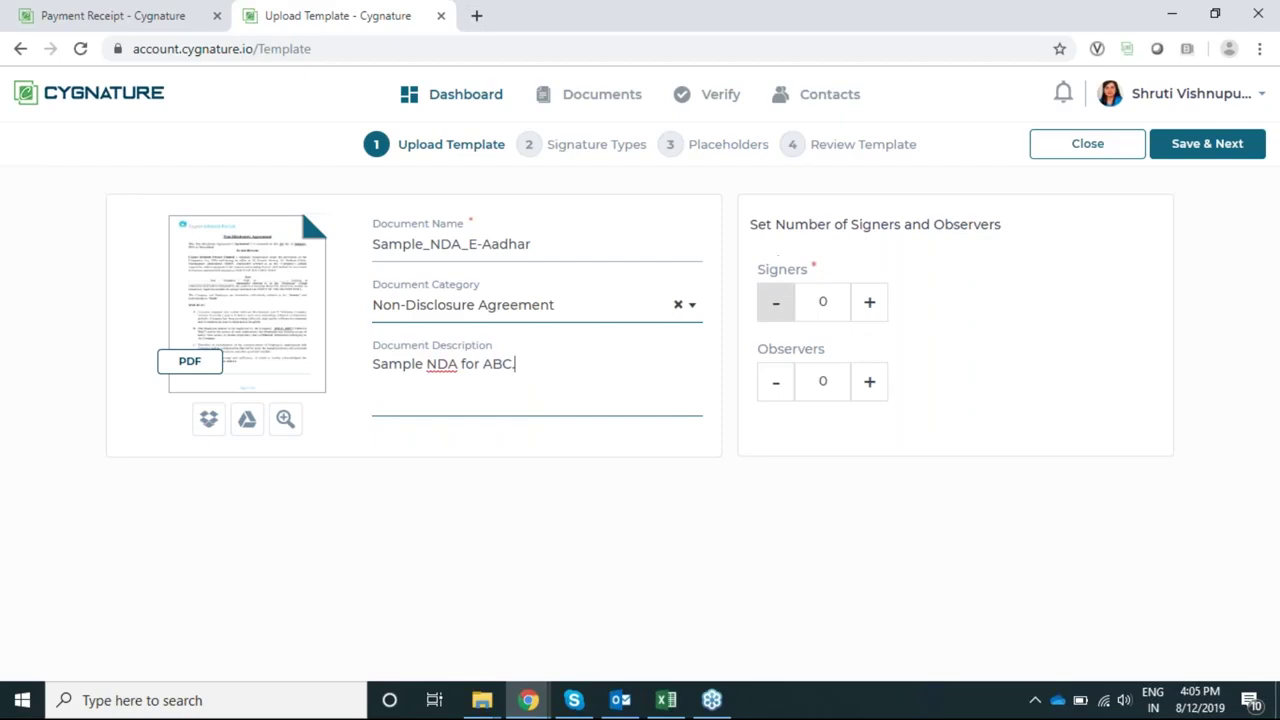
Step: Set the template to 2 signers and 1 observer, then save and continue to the signature types
left_click(872, 306)
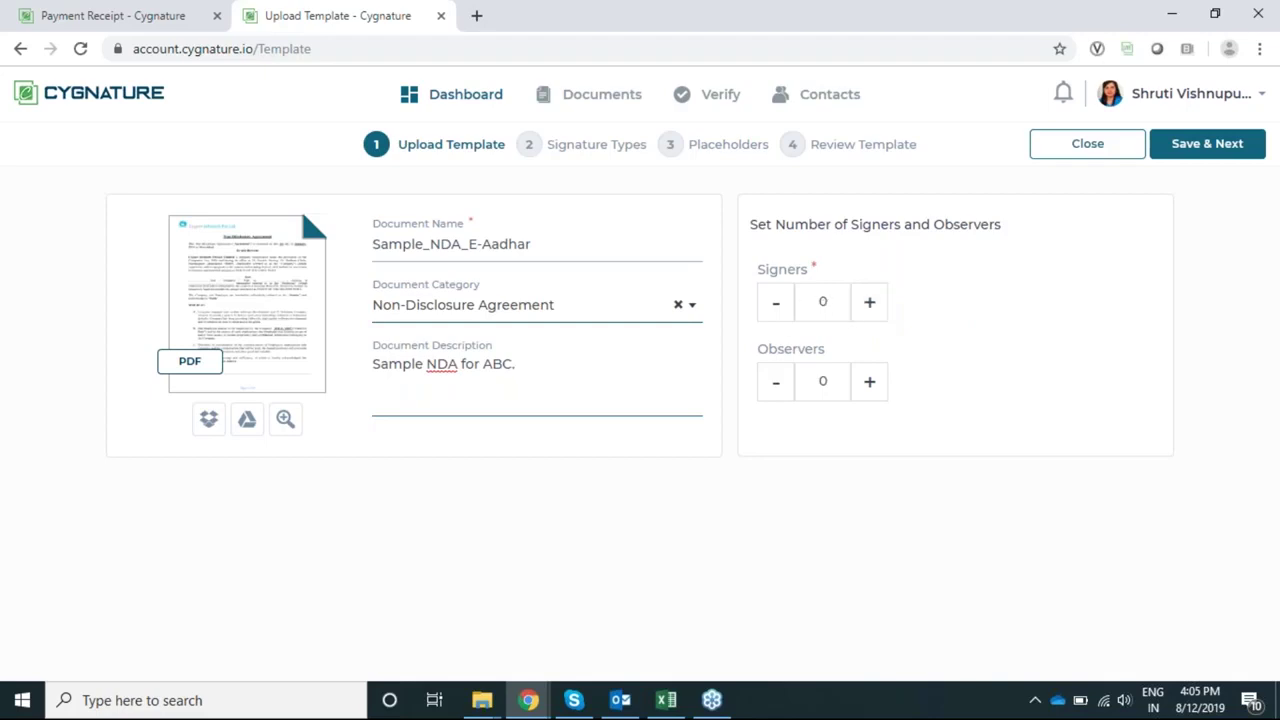
left_click(872, 306)
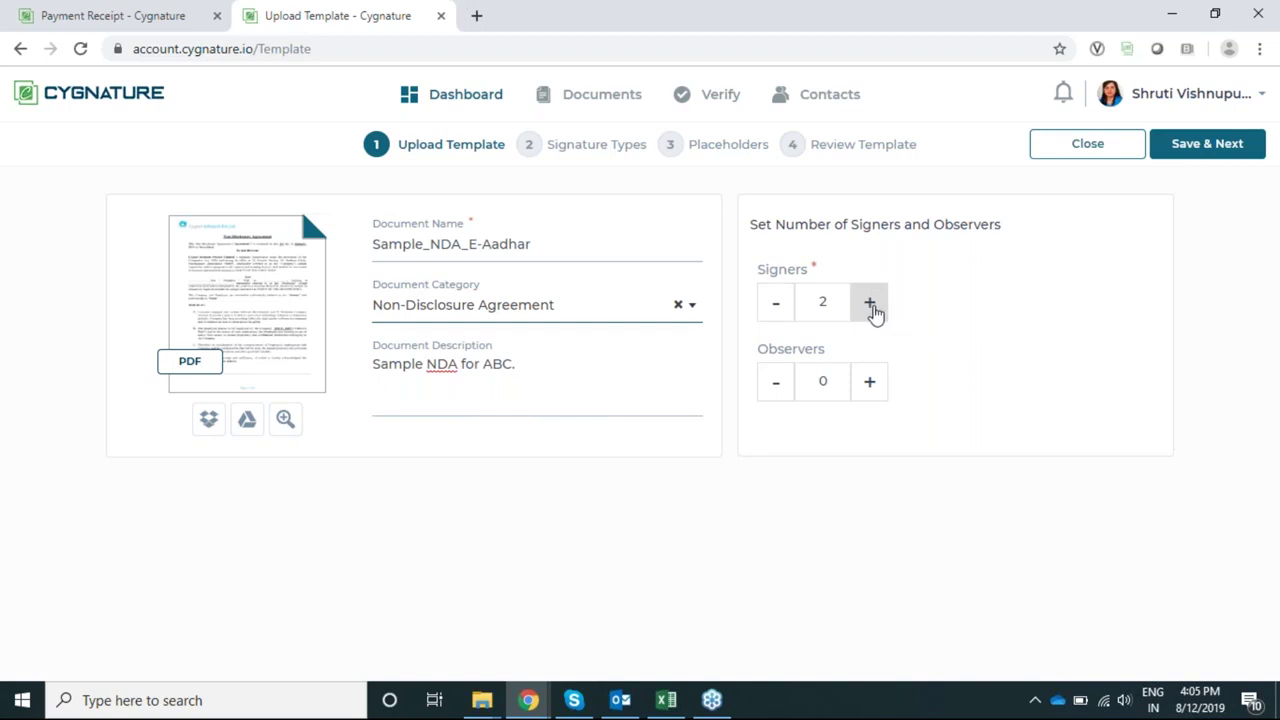
left_click(881, 394)
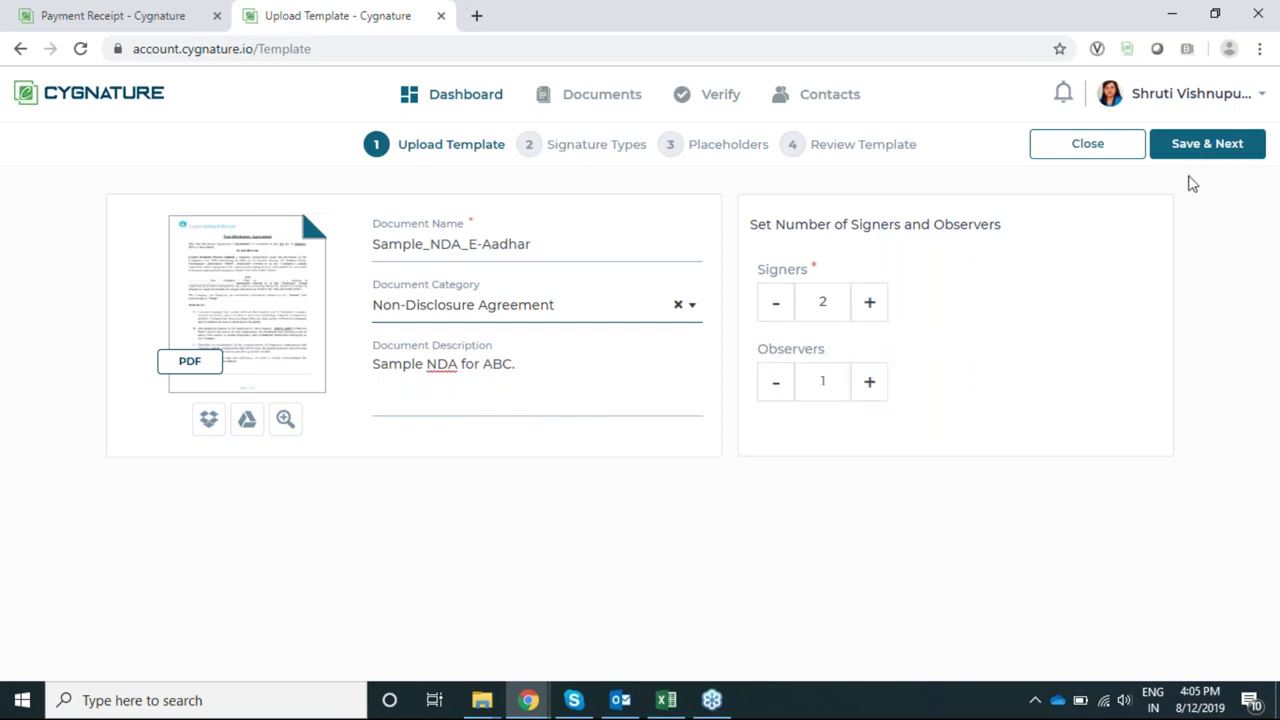
left_click(1207, 143)
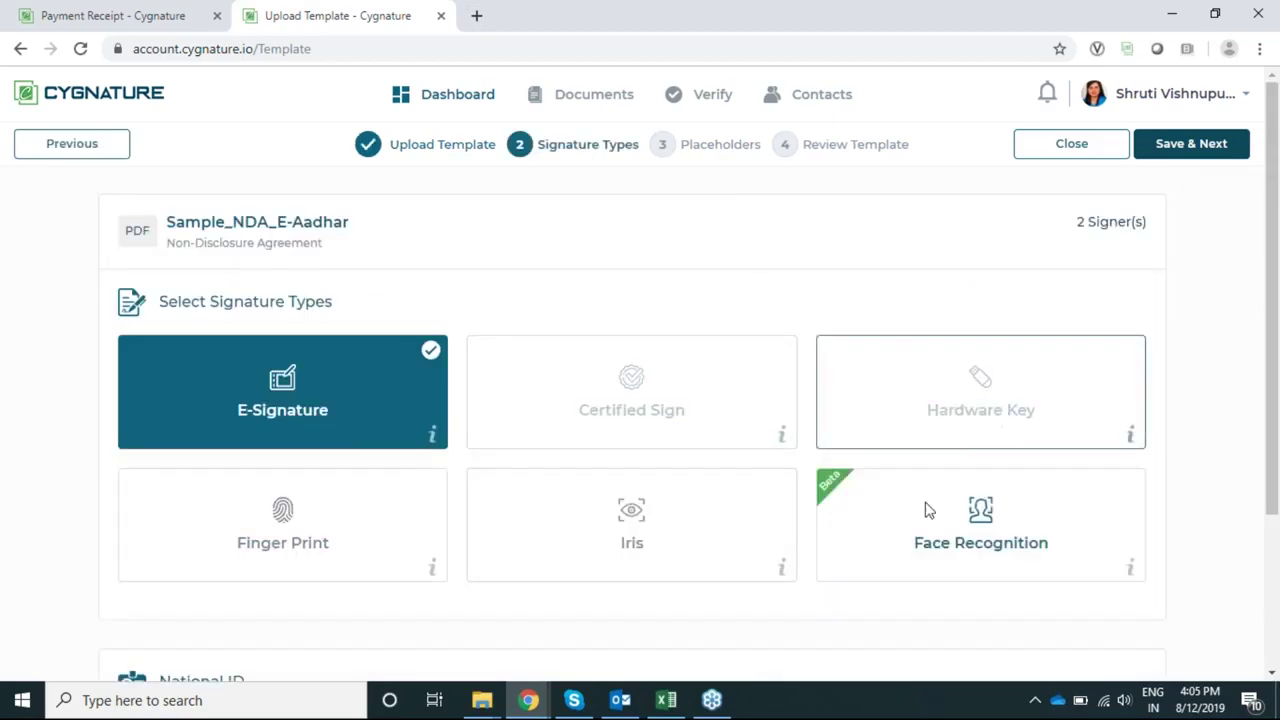
Step: Look through the available signature types, keep E-Signature selected, and save to continue to the placeholders
scroll(872, 485, "down", 1)
scroll(437, 291, "down", 1)
scroll(391, 326, "up", 2)
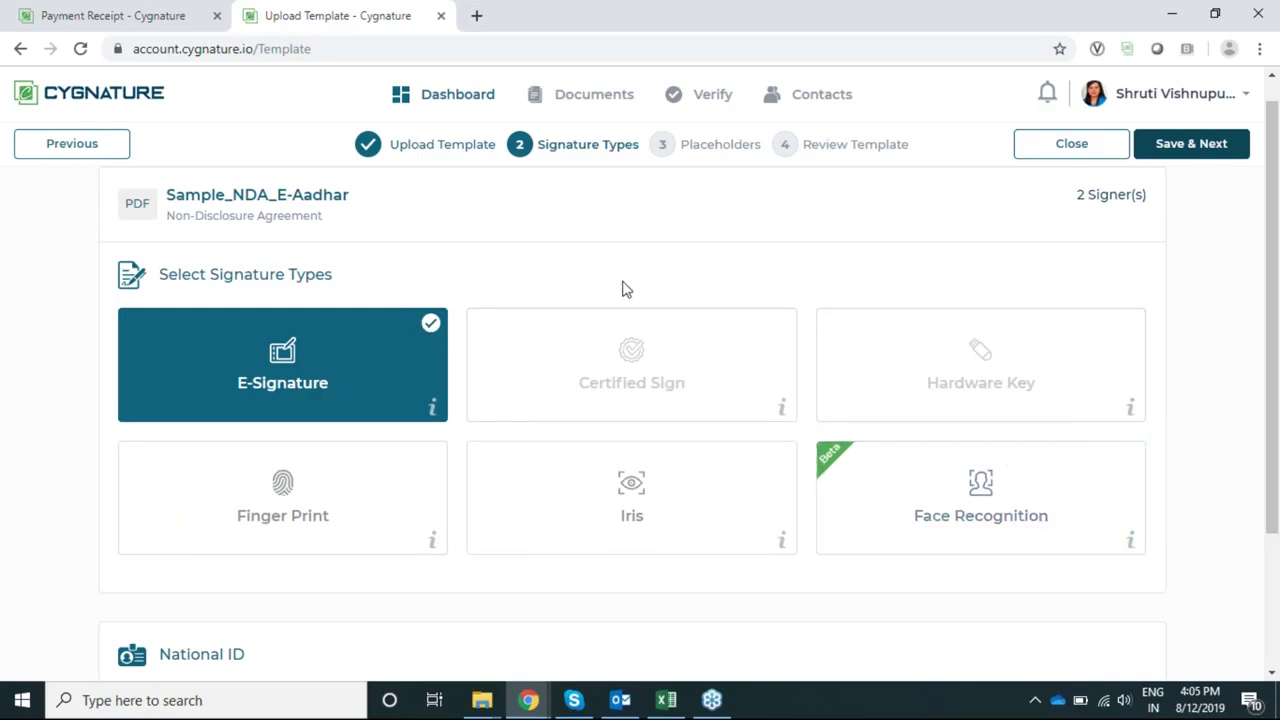
scroll(623, 289, "down", 1)
scroll(340, 417, "down", 1)
scroll(340, 417, "up", 2)
left_click(1191, 144)
Step: Draw an E-Signature placeholder for Signer 1 on page 8, below the Signature label in the Company column
scroll(890, 364, "down", 2)
scroll(893, 362, "down", 3)
left_click_drag(1239, 300, 1226, 686)
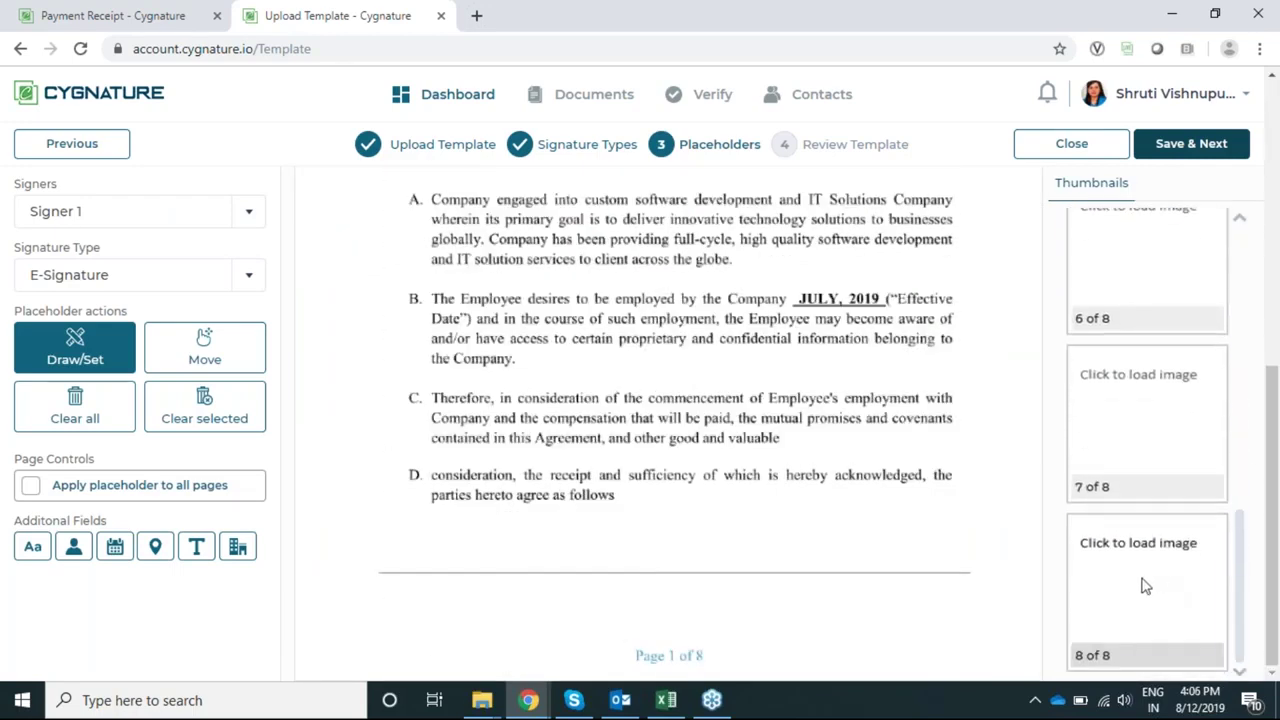
left_click(1148, 585)
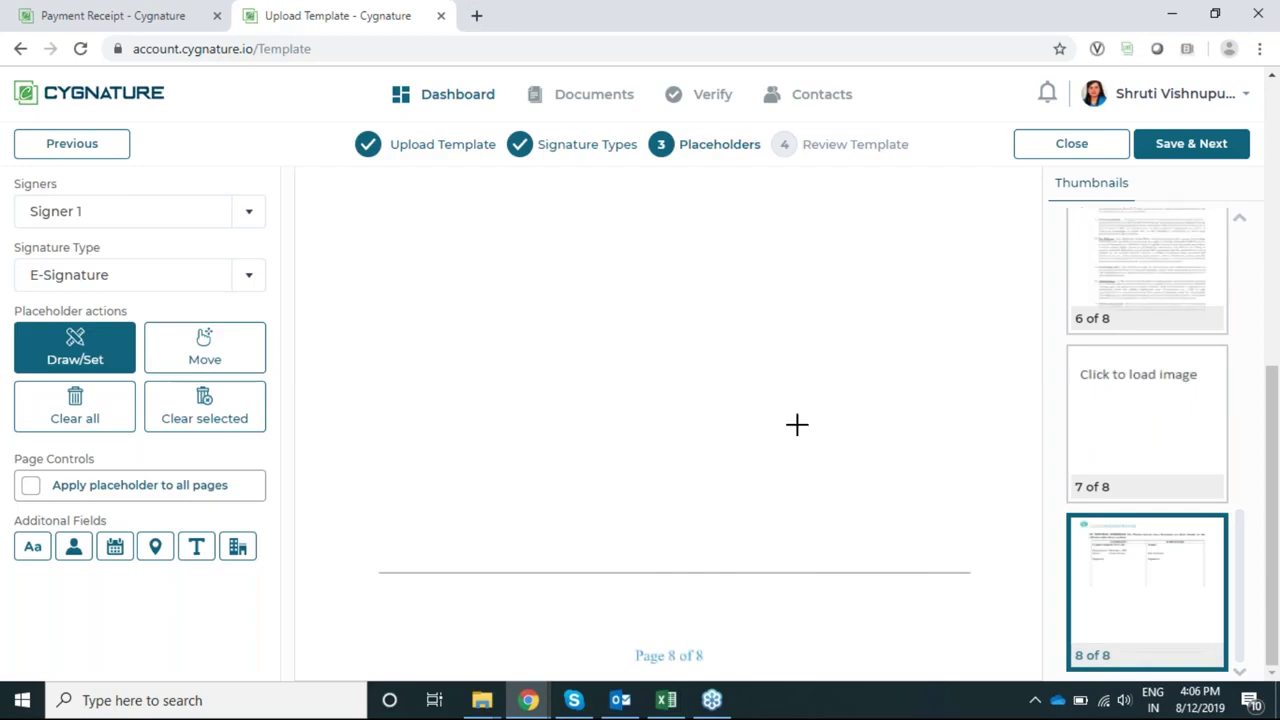
scroll(768, 413, "up", 2)
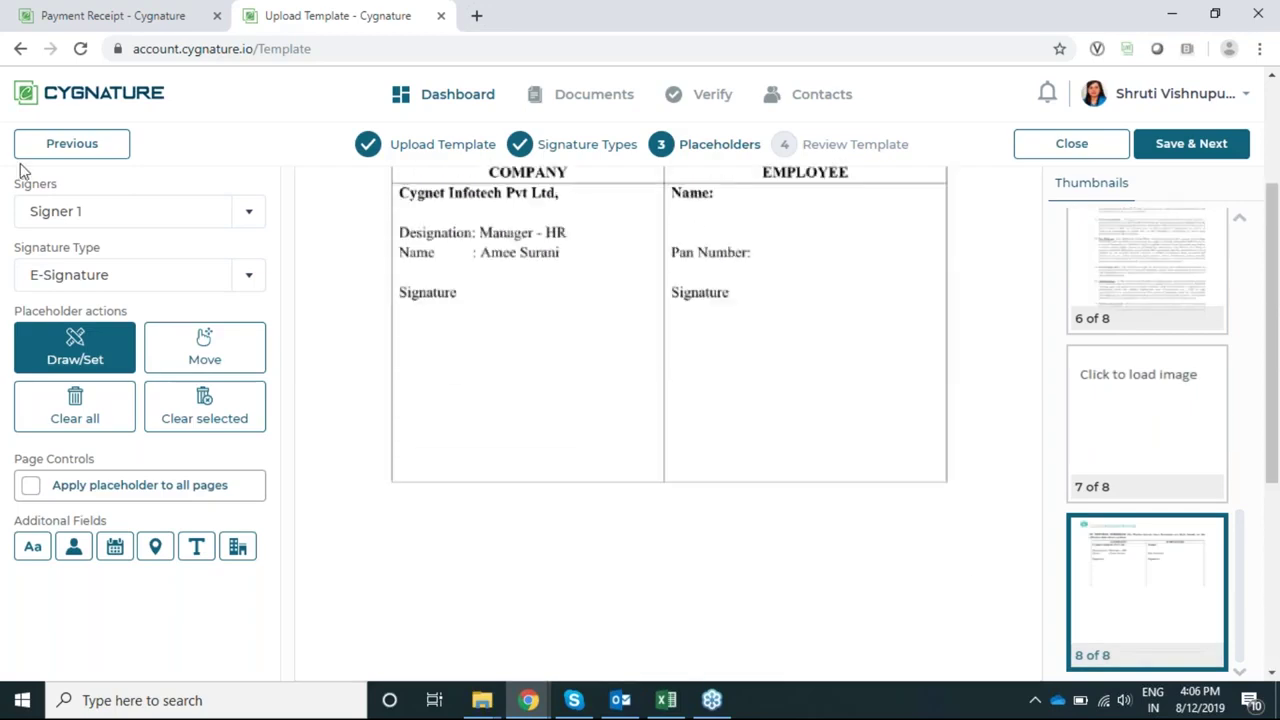
left_click(150, 216)
left_click_drag(424, 324, 651, 409)
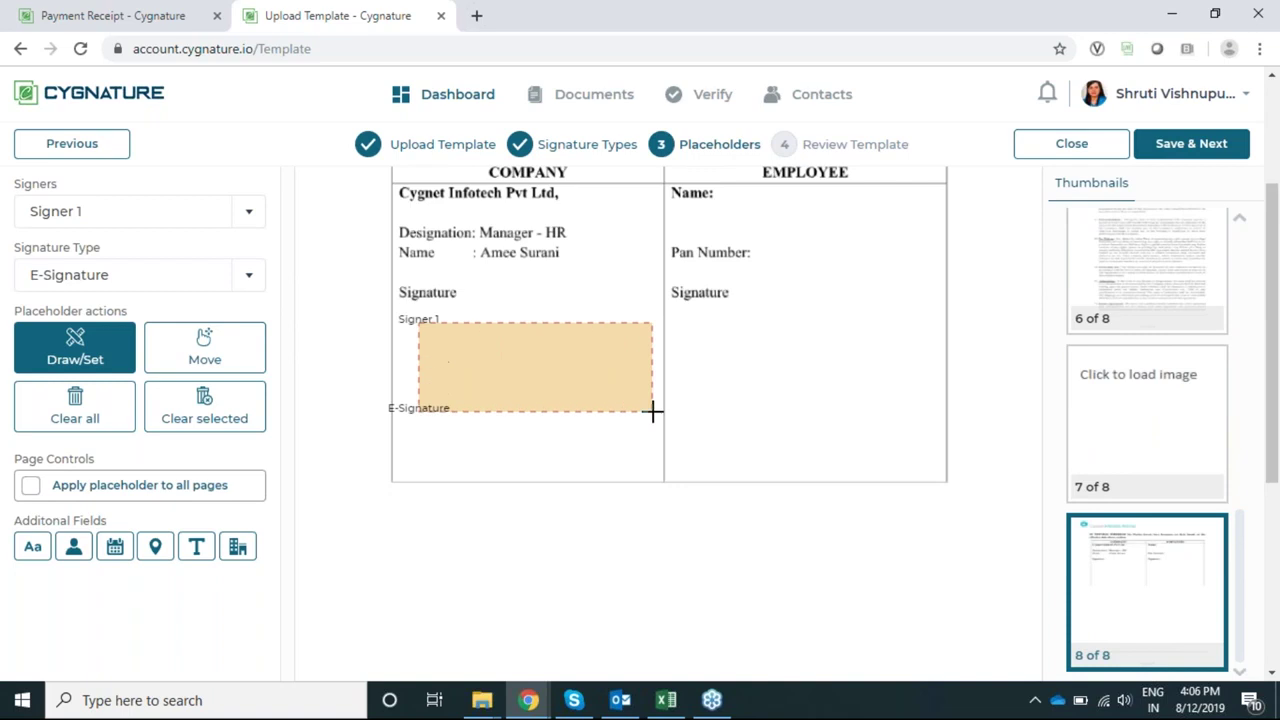
Step: Draw an E-Signature placeholder for Signer 2 below the Signature label in the Employee column
left_click(180, 228)
left_click(57, 303)
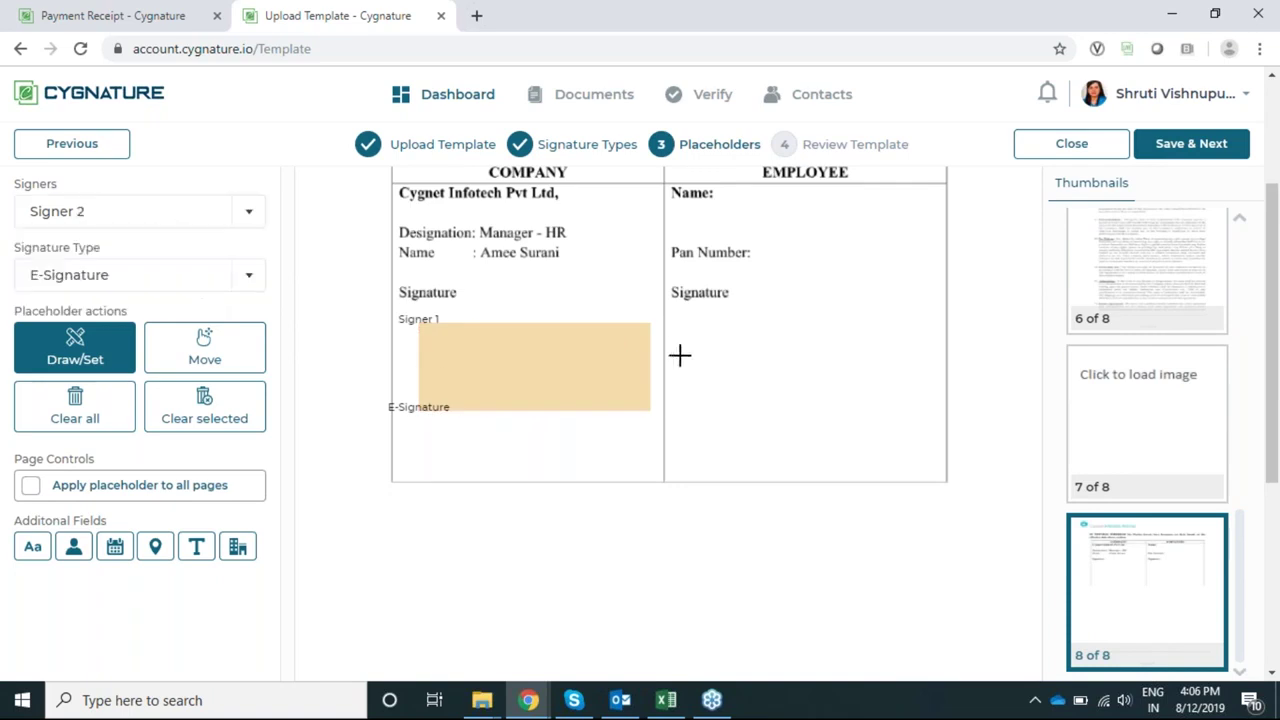
mouse_move(677, 321)
left_mouse_down()
mouse_move(883, 426)
mouse_move(919, 426)
left_mouse_up()
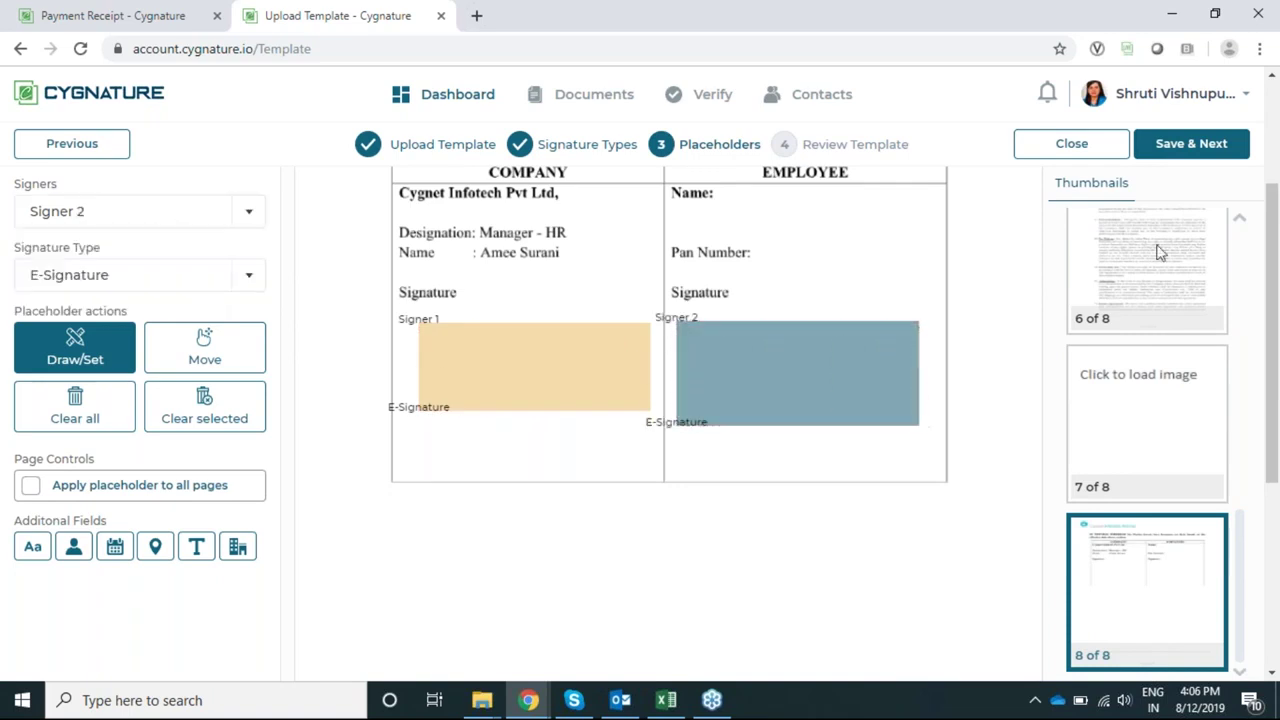
Step: Save the placeholders, save the reviewed template, and return to the My Templates list
left_click(1177, 146)
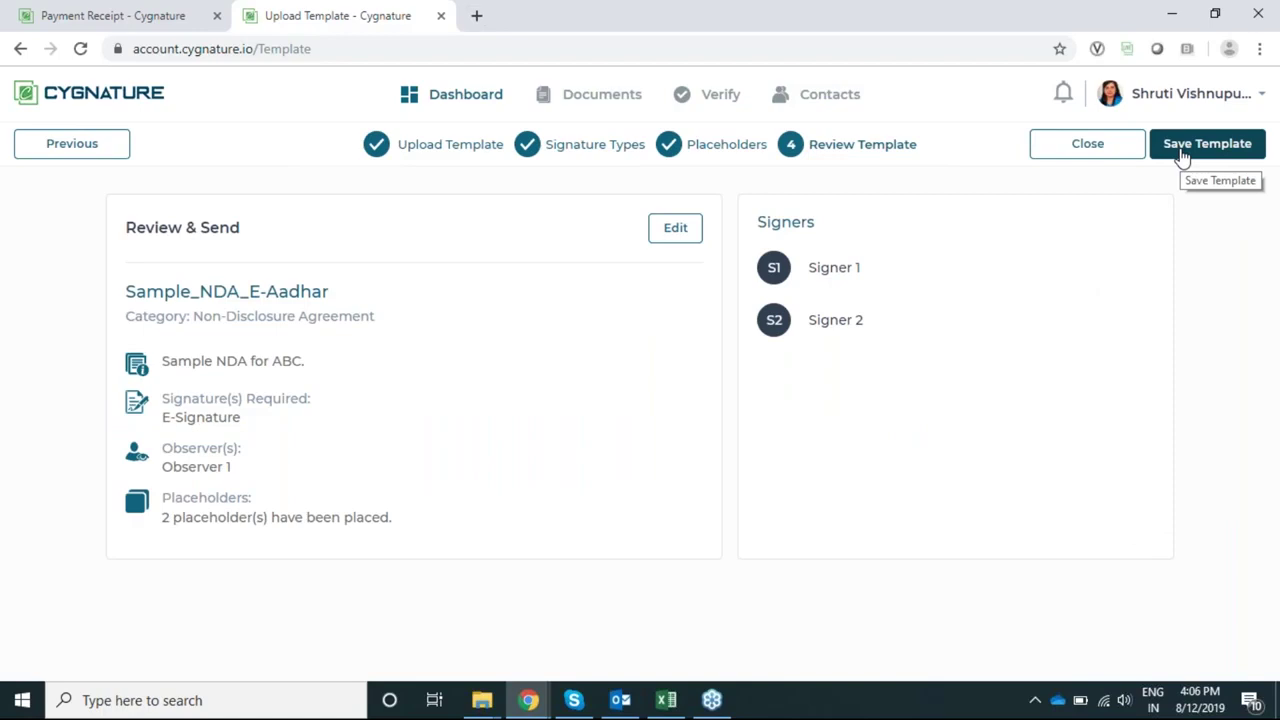
left_click(1182, 157)
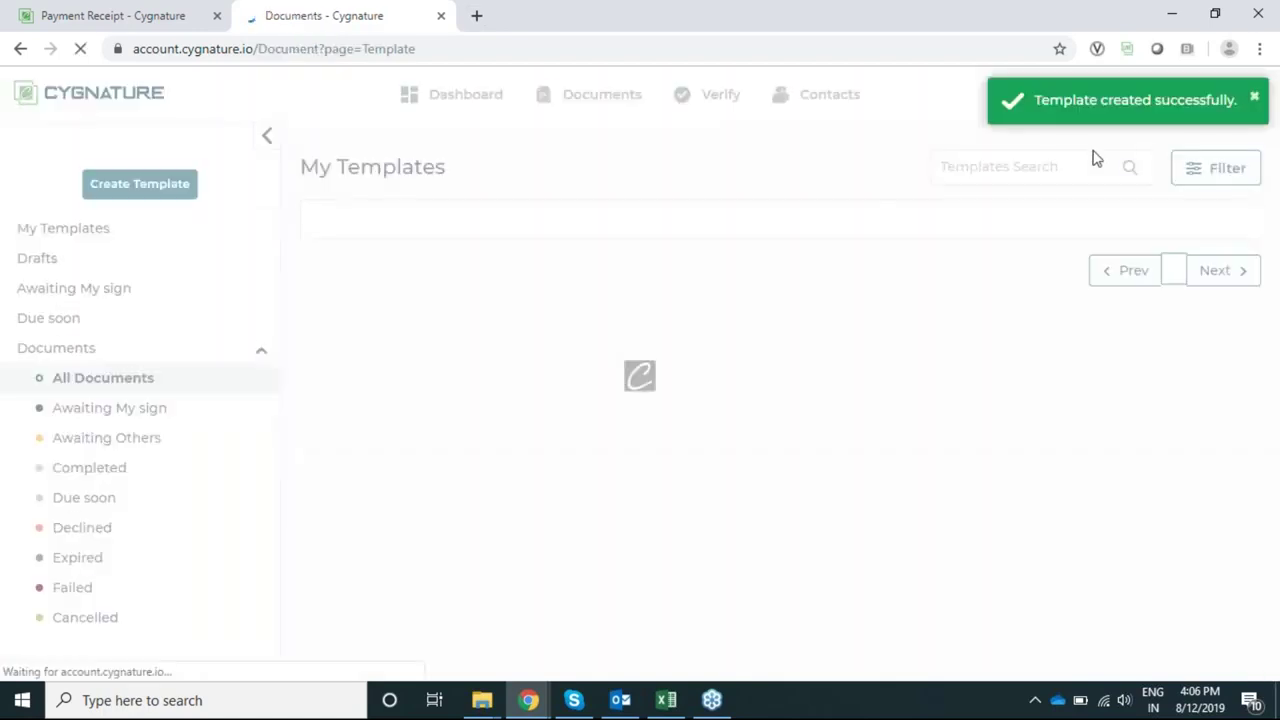
left_click(84, 232)
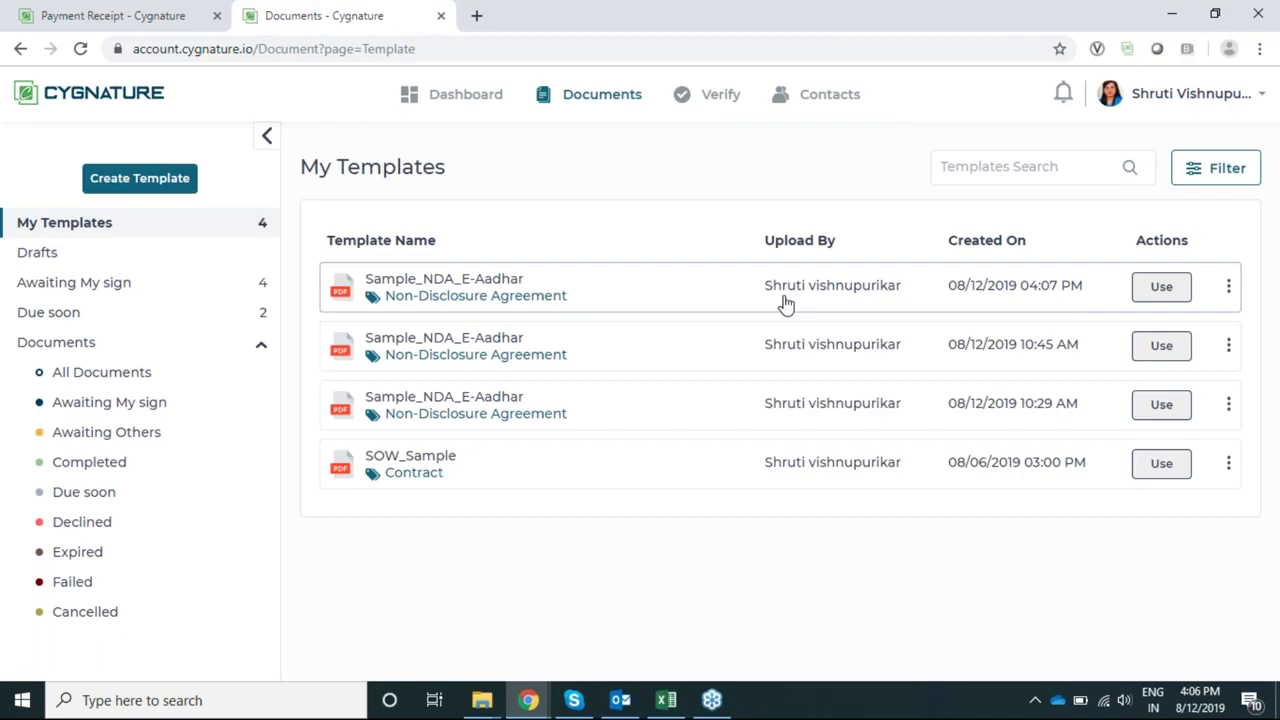
Step: Use the newest Sample_NDA_E-Aadhar template with due date 08/22/2019, a reminder 1 day before and an appended verification QR code, and submit it
left_click(1161, 288)
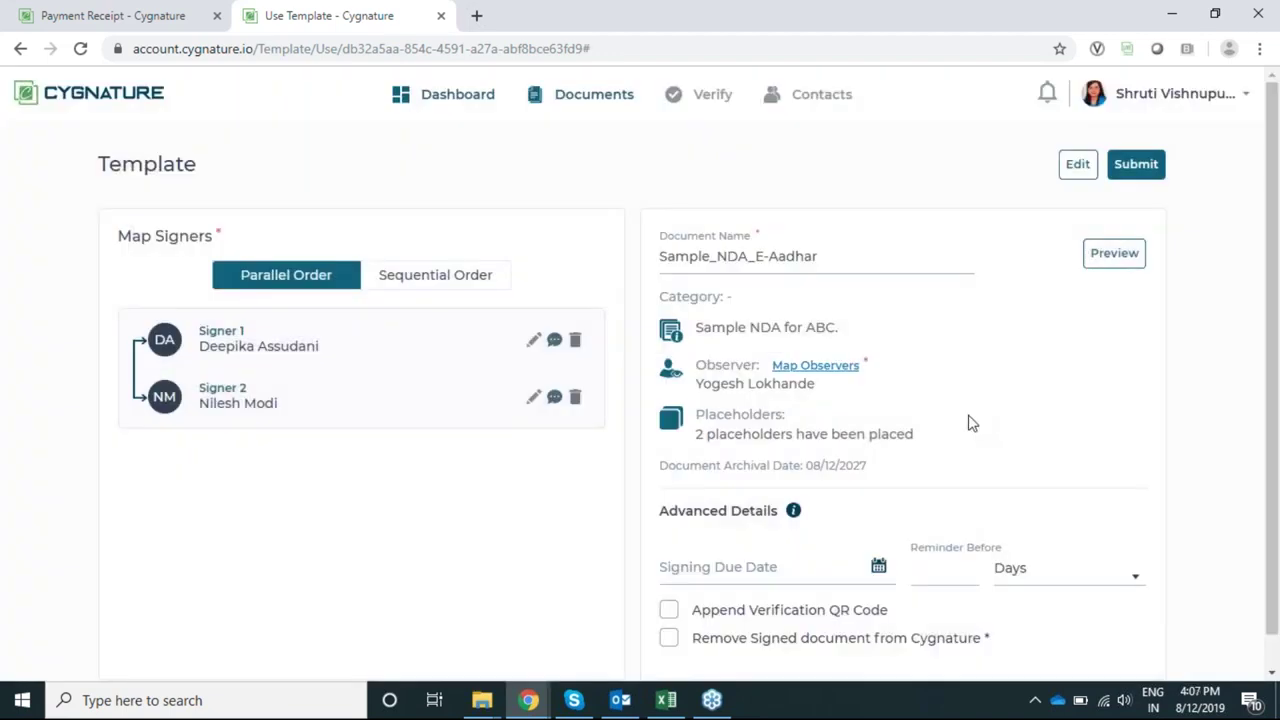
scroll(968, 423, "down", 1)
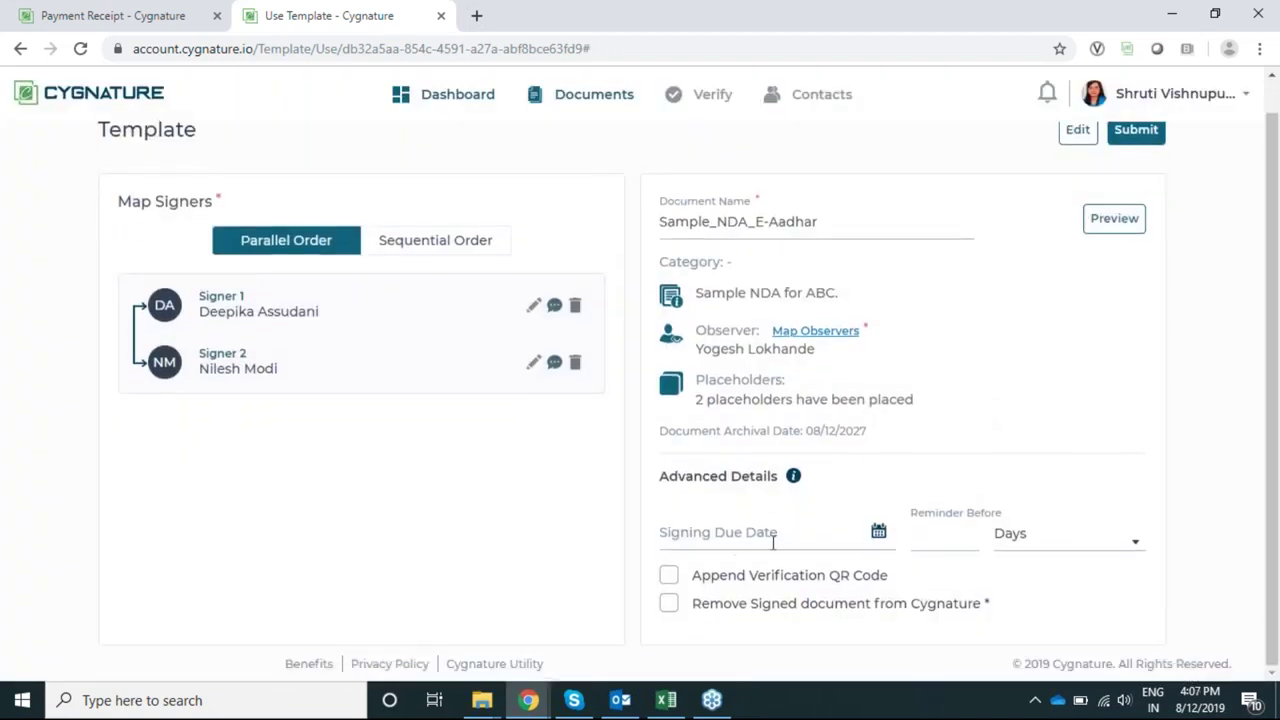
left_click(879, 537)
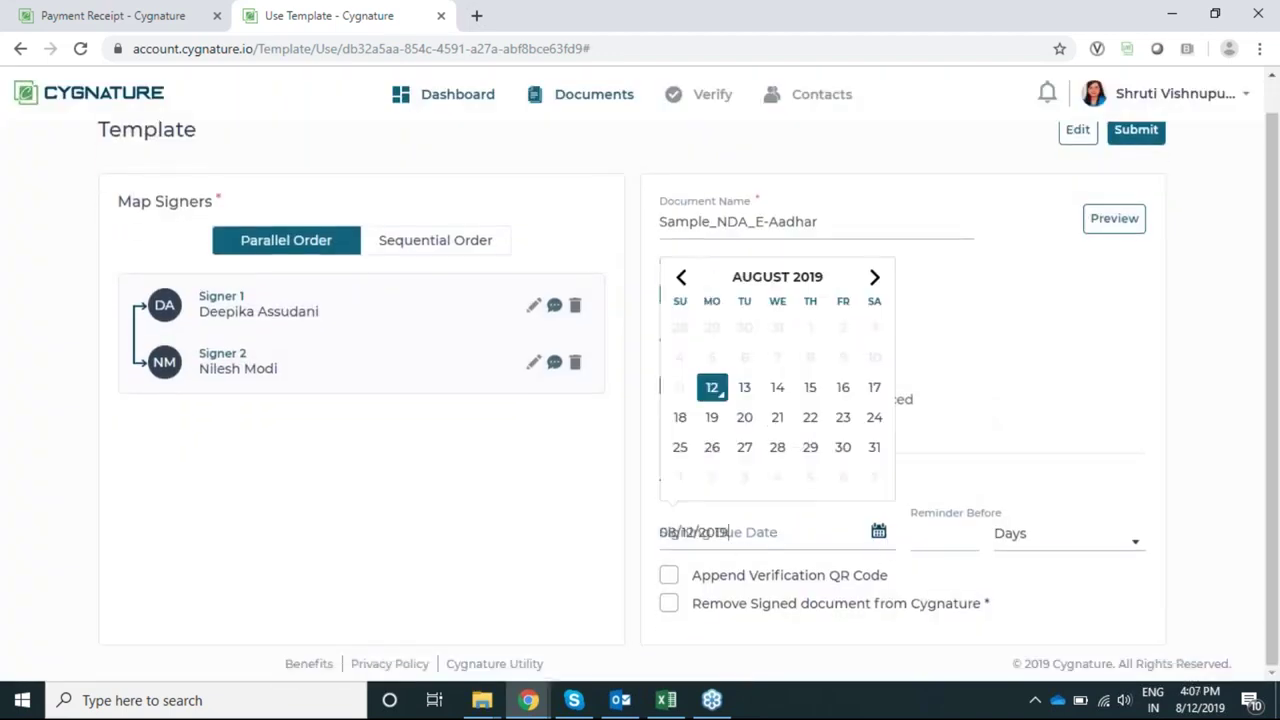
left_click(810, 417)
left_click(938, 535)
left_click(923, 576)
left_click(669, 575)
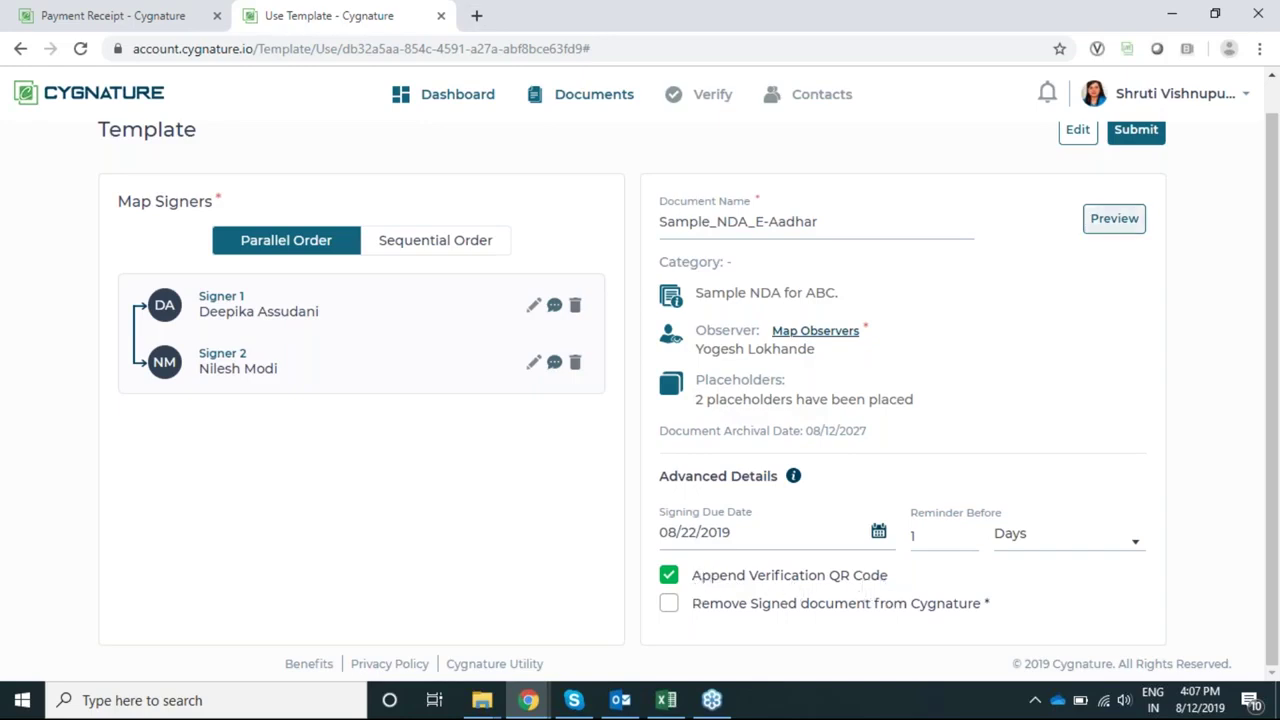
scroll(1128, 208, "up", 1)
left_click(1136, 166)
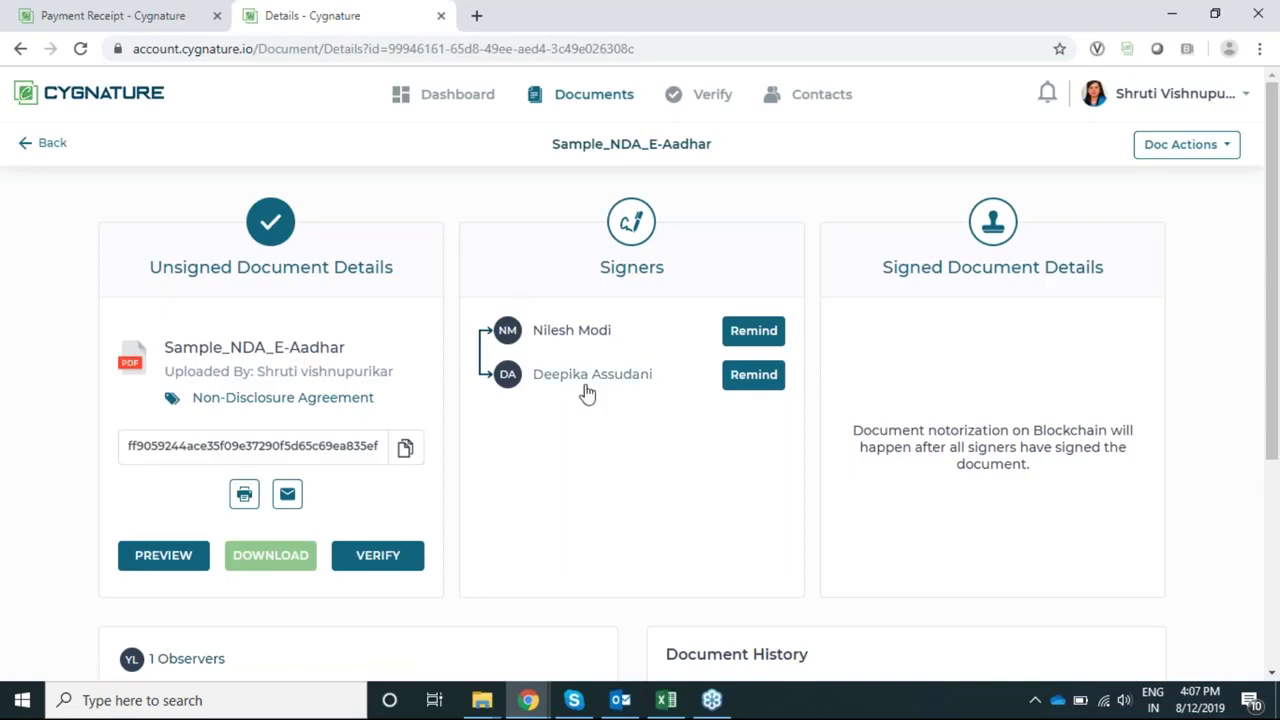
Step: Return to the dashboard and open the list of documents awaiting my signature
mouse_move(588, 393)
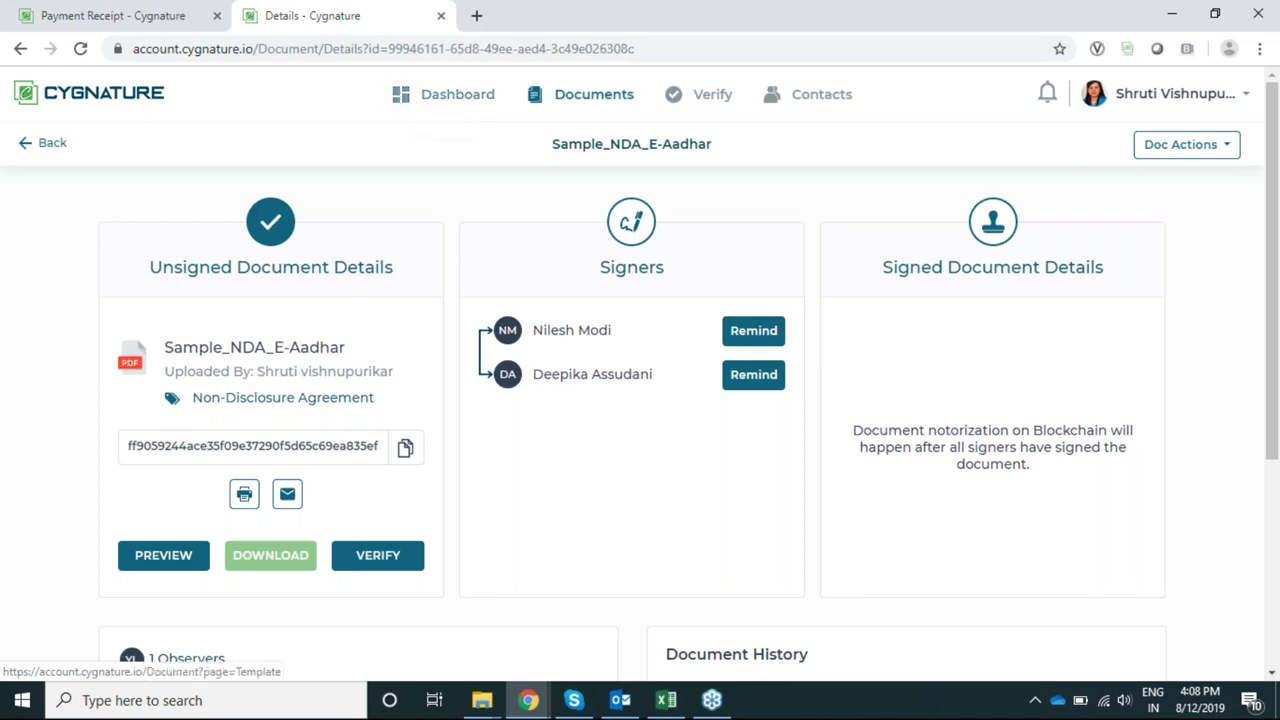
left_click(400, 102)
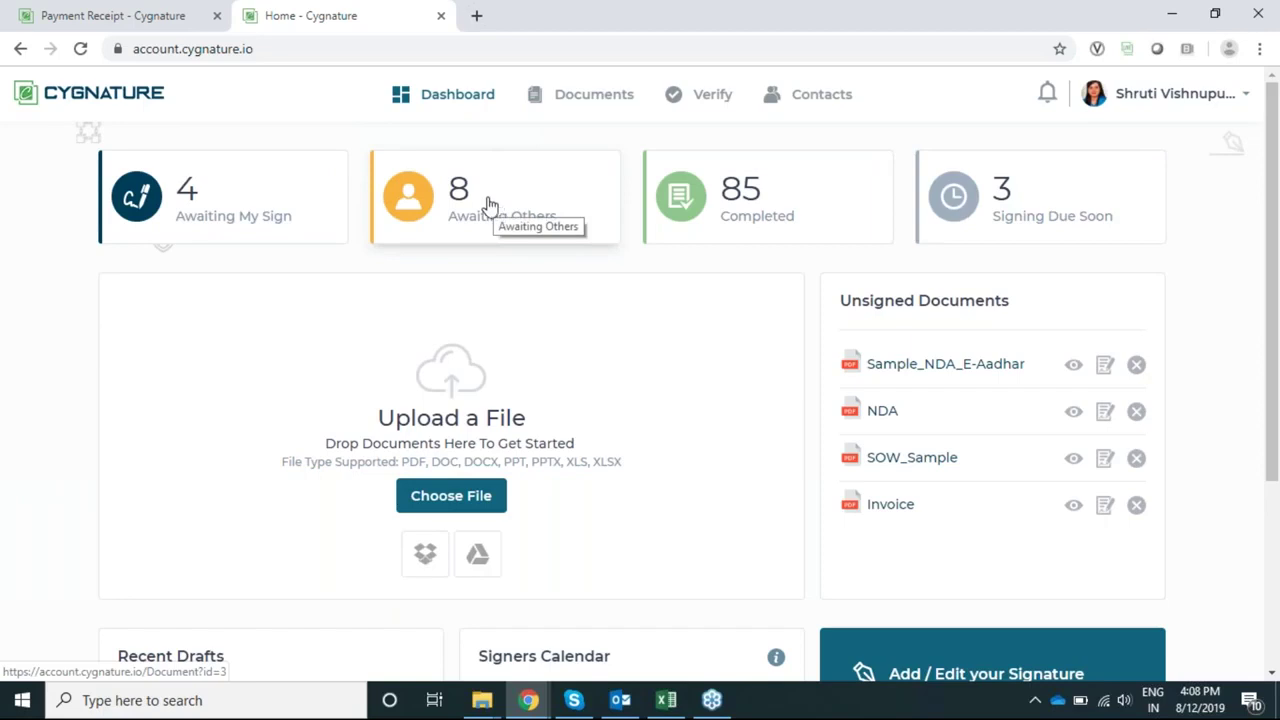
left_click(228, 200)
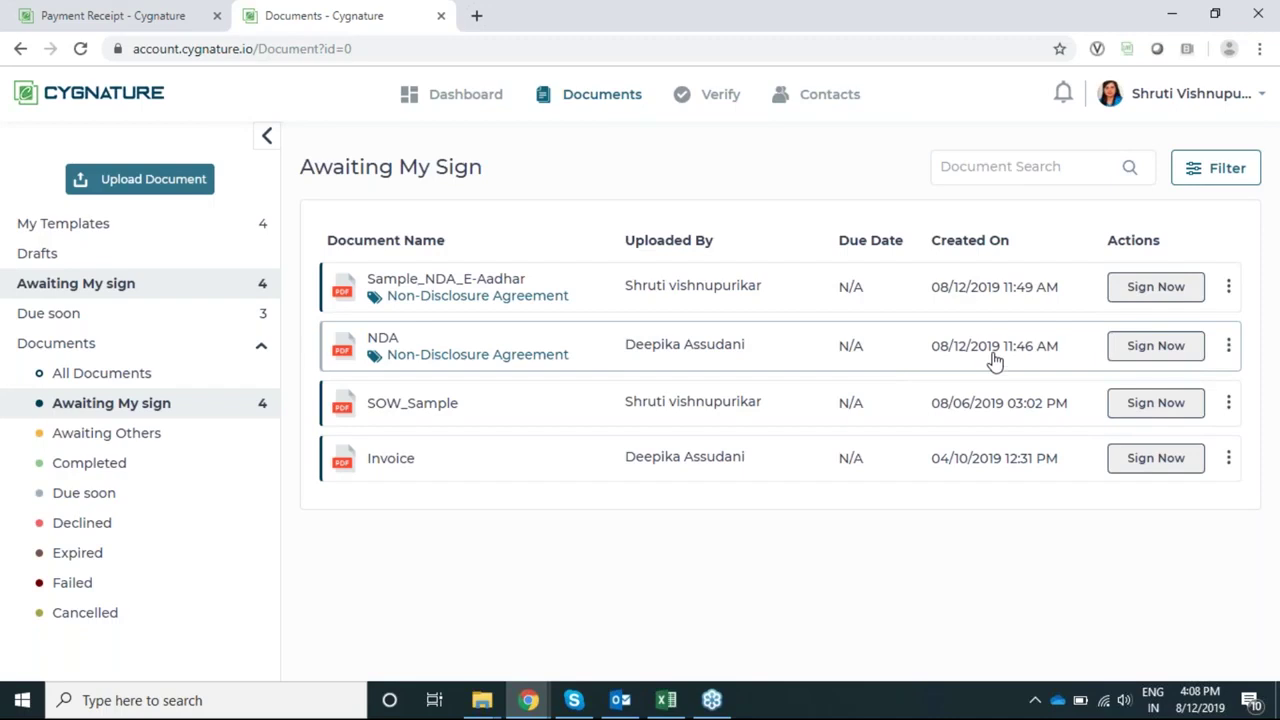
Step: Start delegating the NDA document created 08/12/2019 11:46 AM and choose the last saved contact as the delegate signer
left_click(1228, 346)
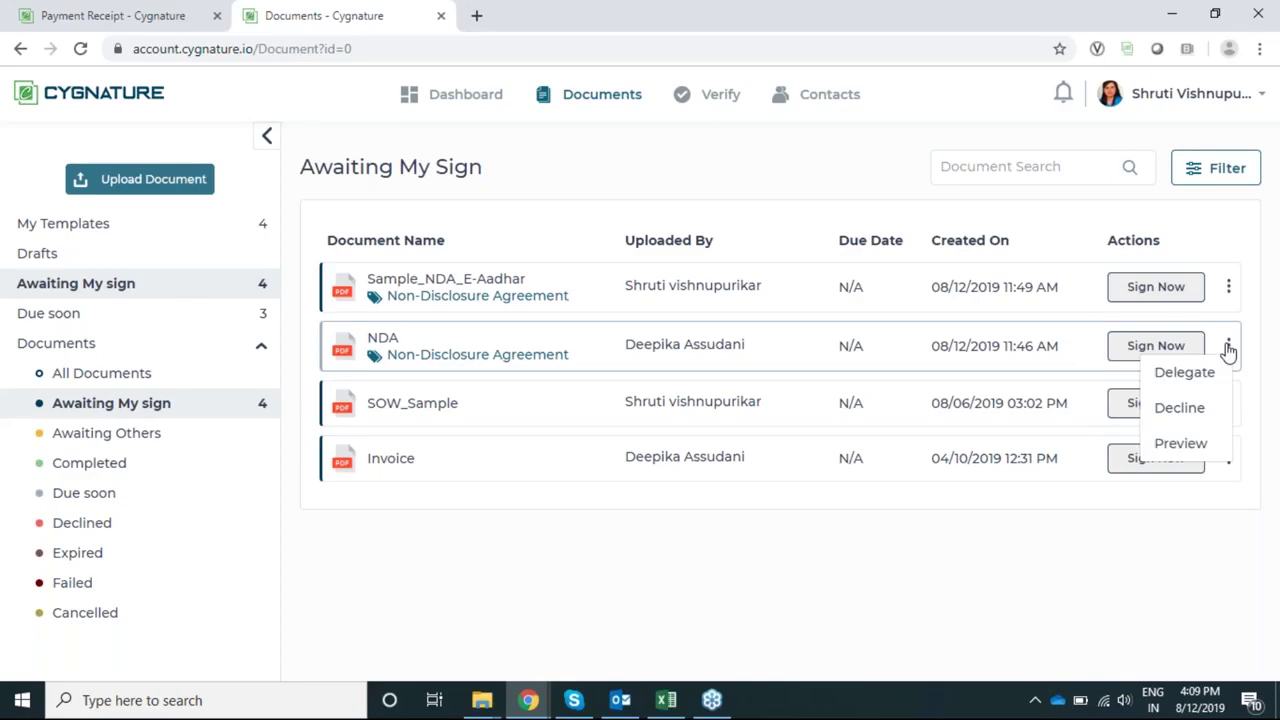
left_click(1184, 372)
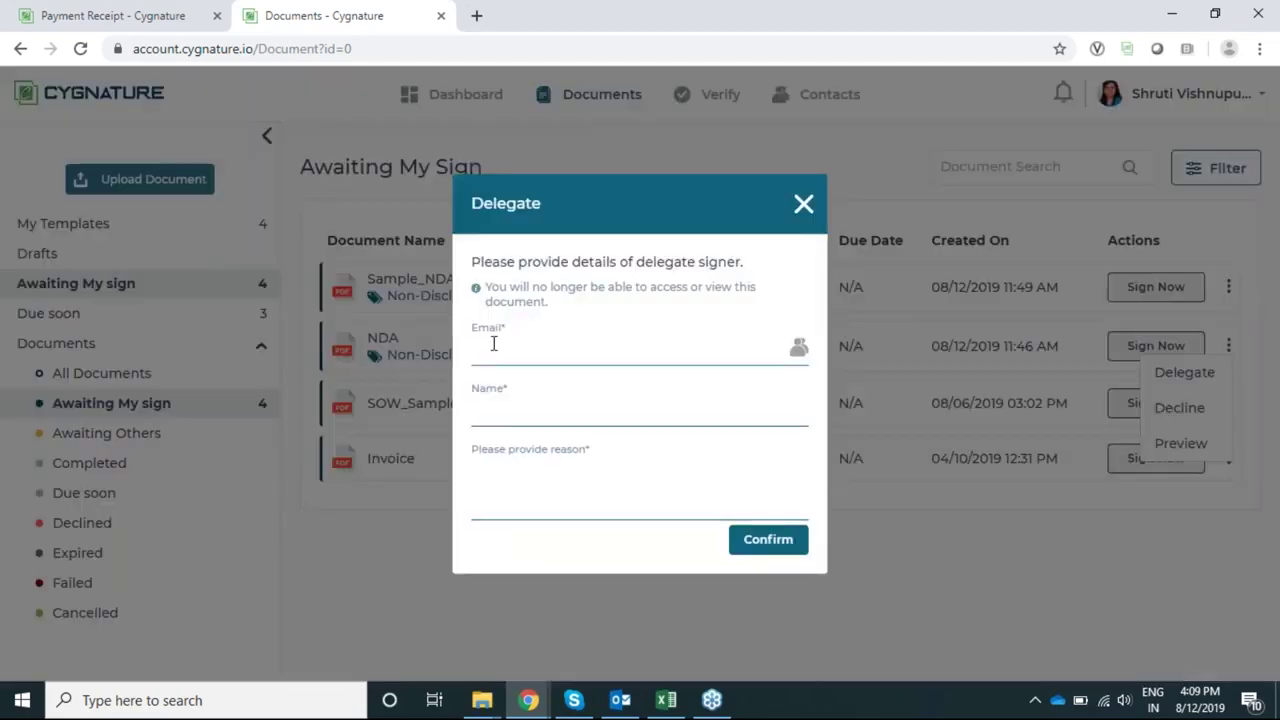
left_click(509, 346)
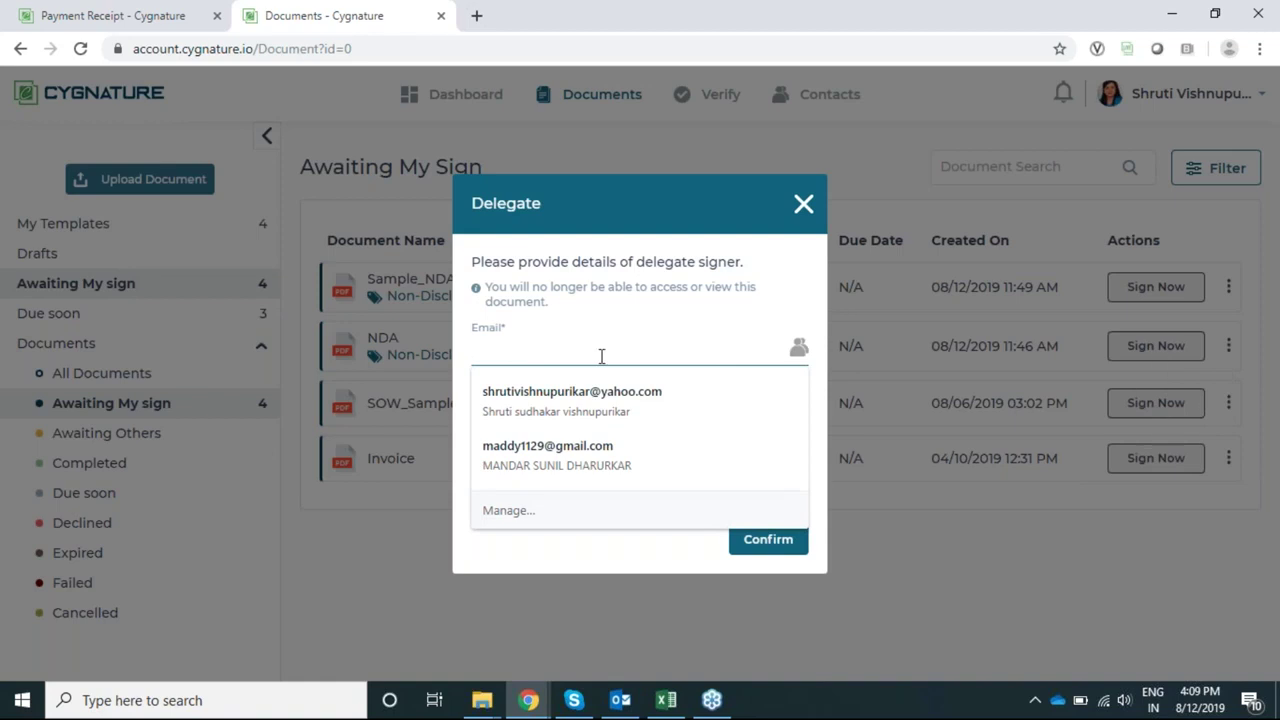
left_click(798, 345)
left_click(800, 346)
scroll(706, 446, "down", 3)
scroll(706, 442, "down", 1)
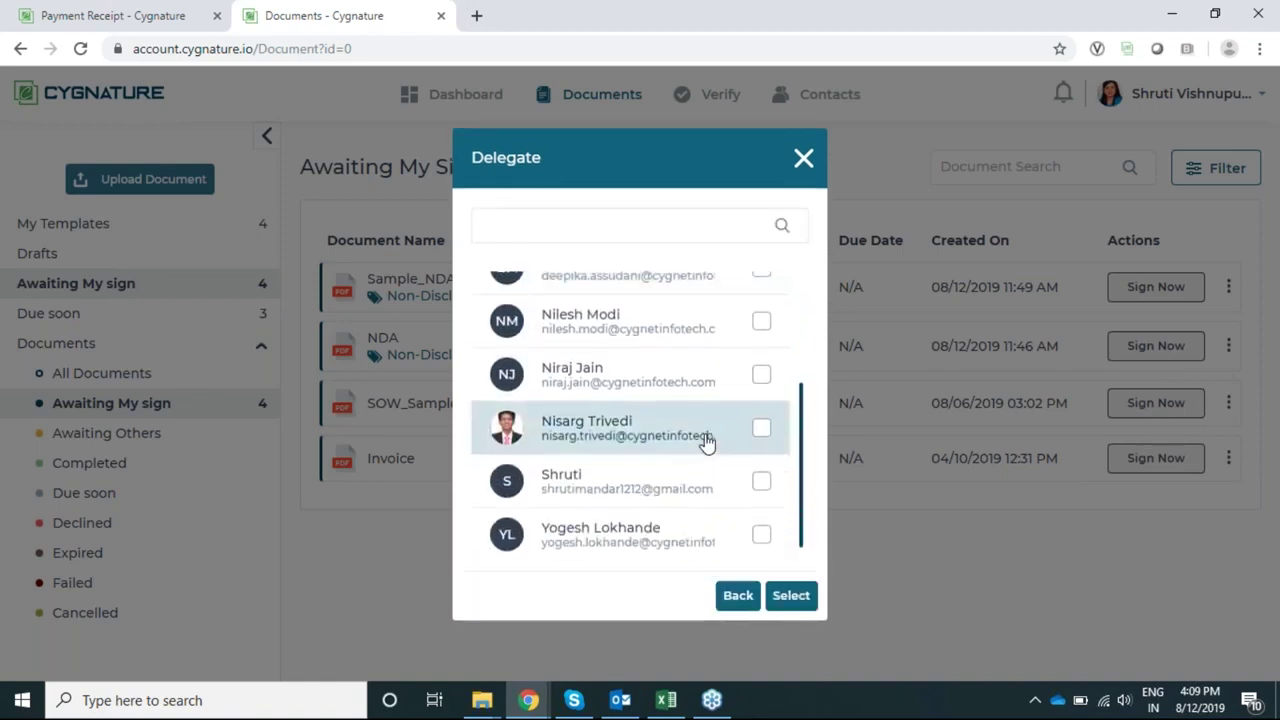
left_click(761, 527)
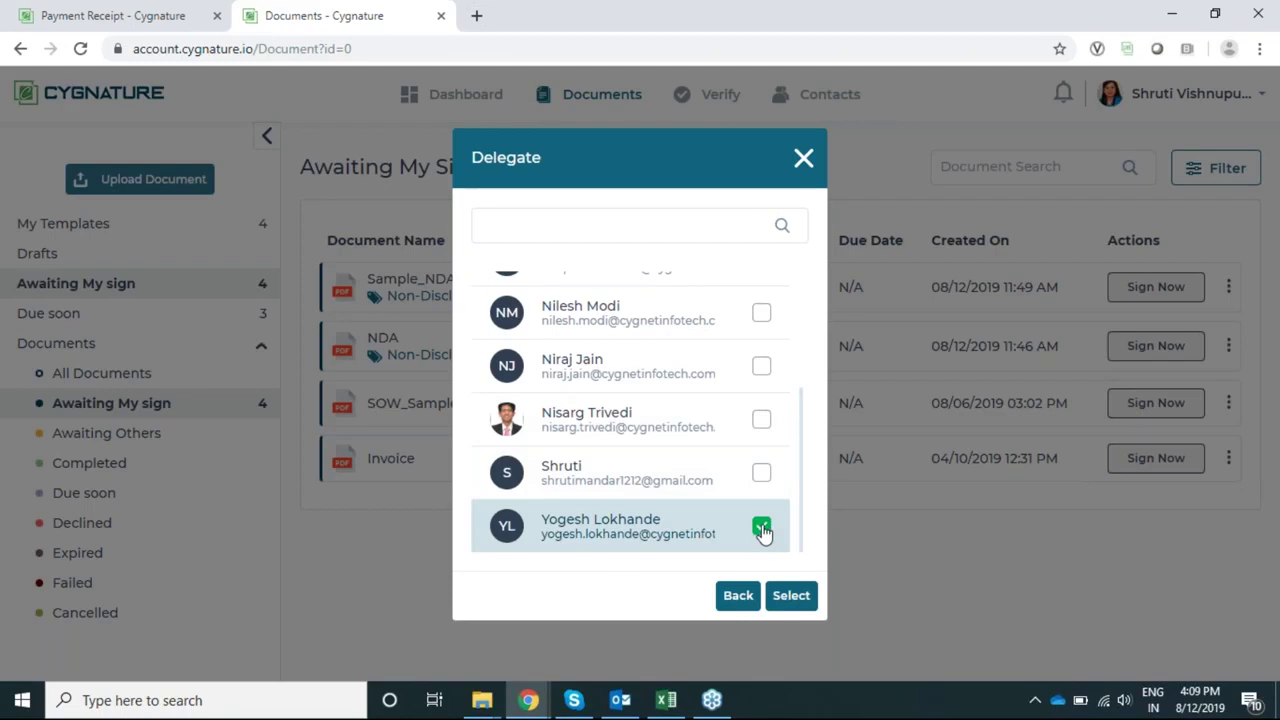
left_click(791, 596)
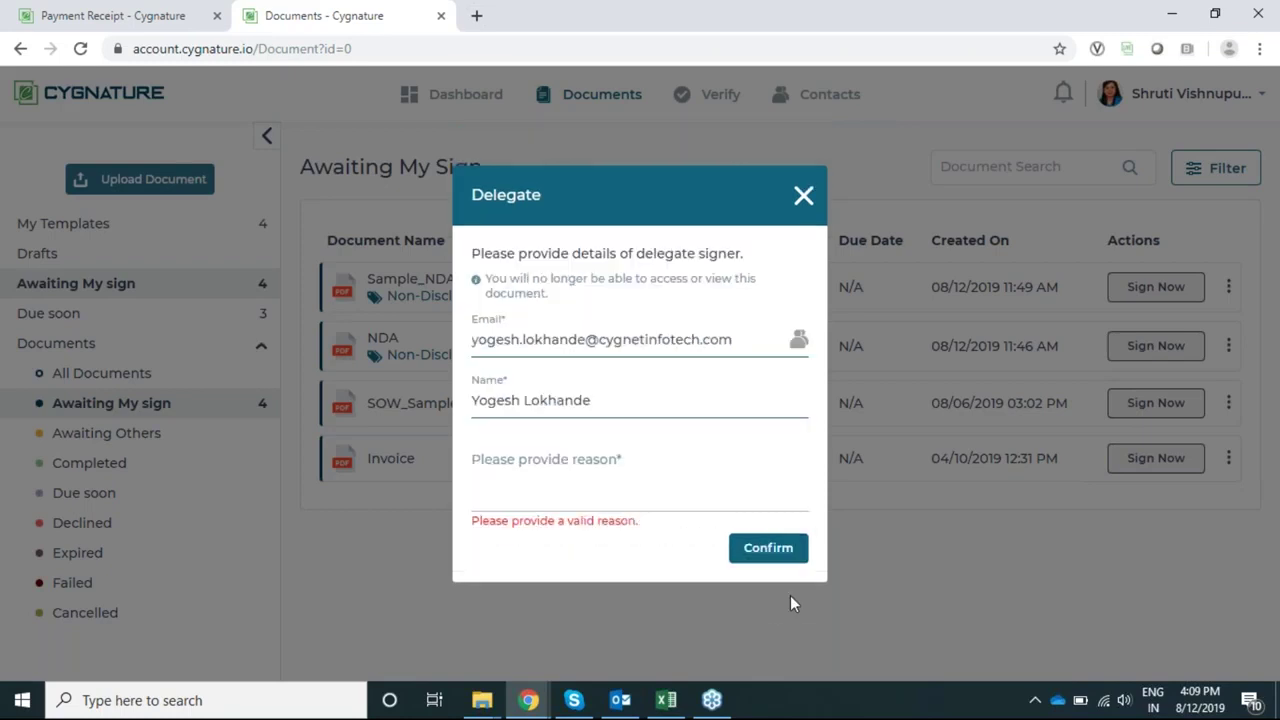
Step: Give the delegation reason "Please sign this document as I feel you might understand the clauses" and confirm the delegation
left_click(580, 484)
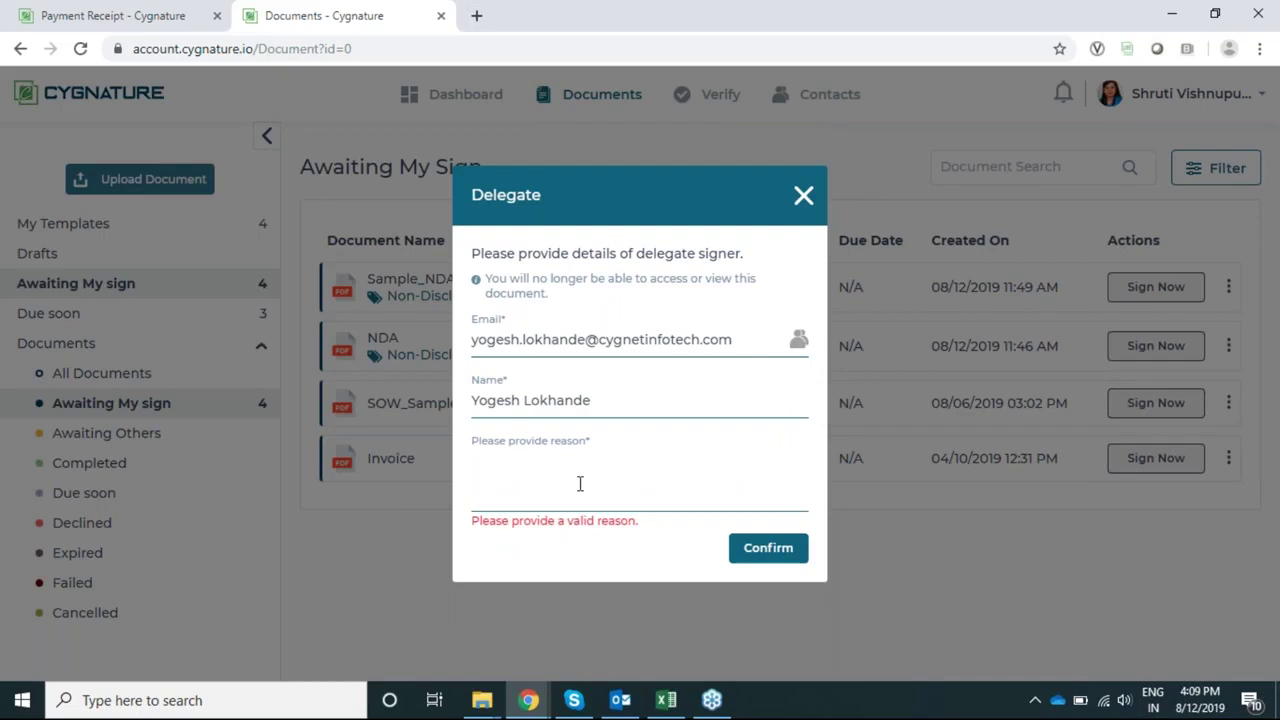
type("Pleas")
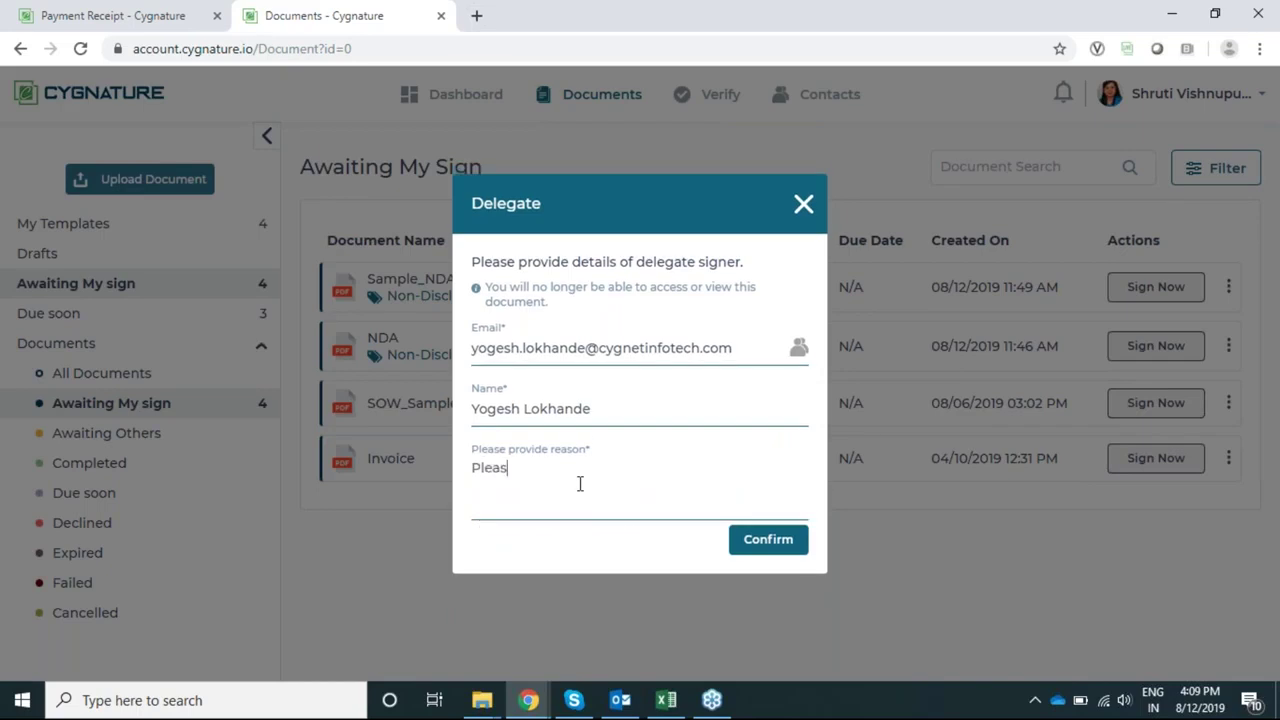
type("e sign this document as I feel you")
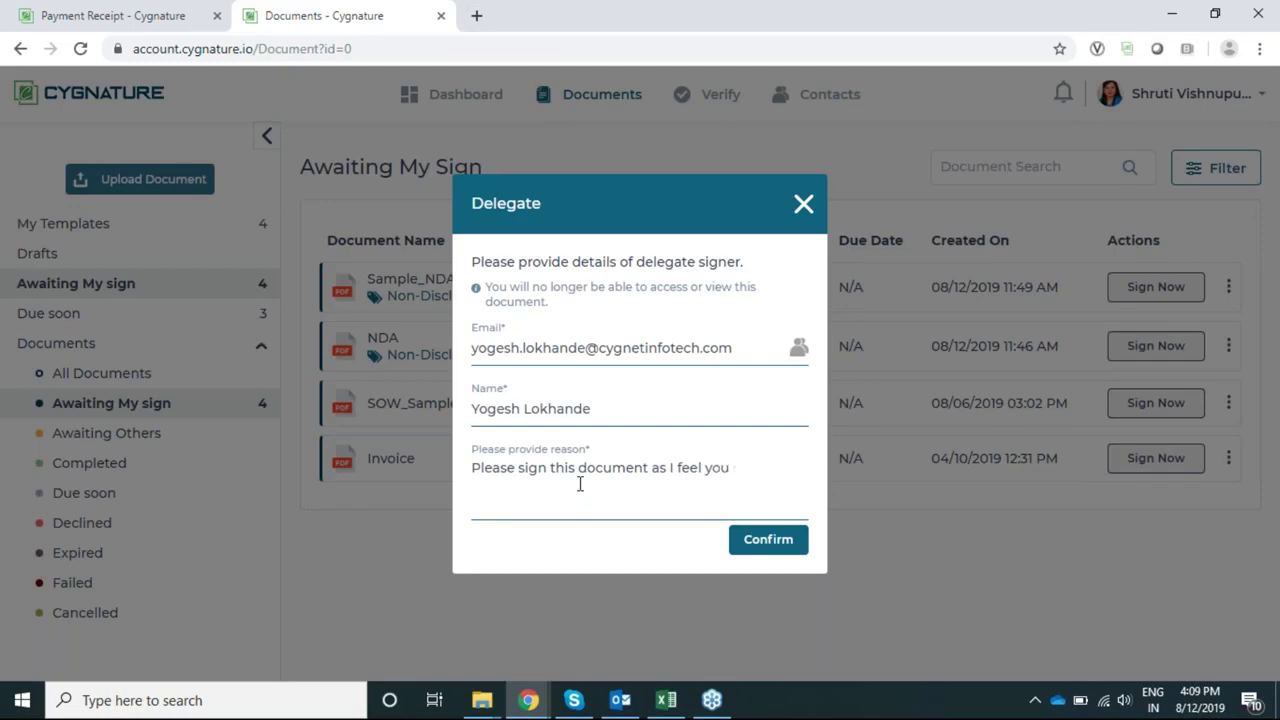
type("e")
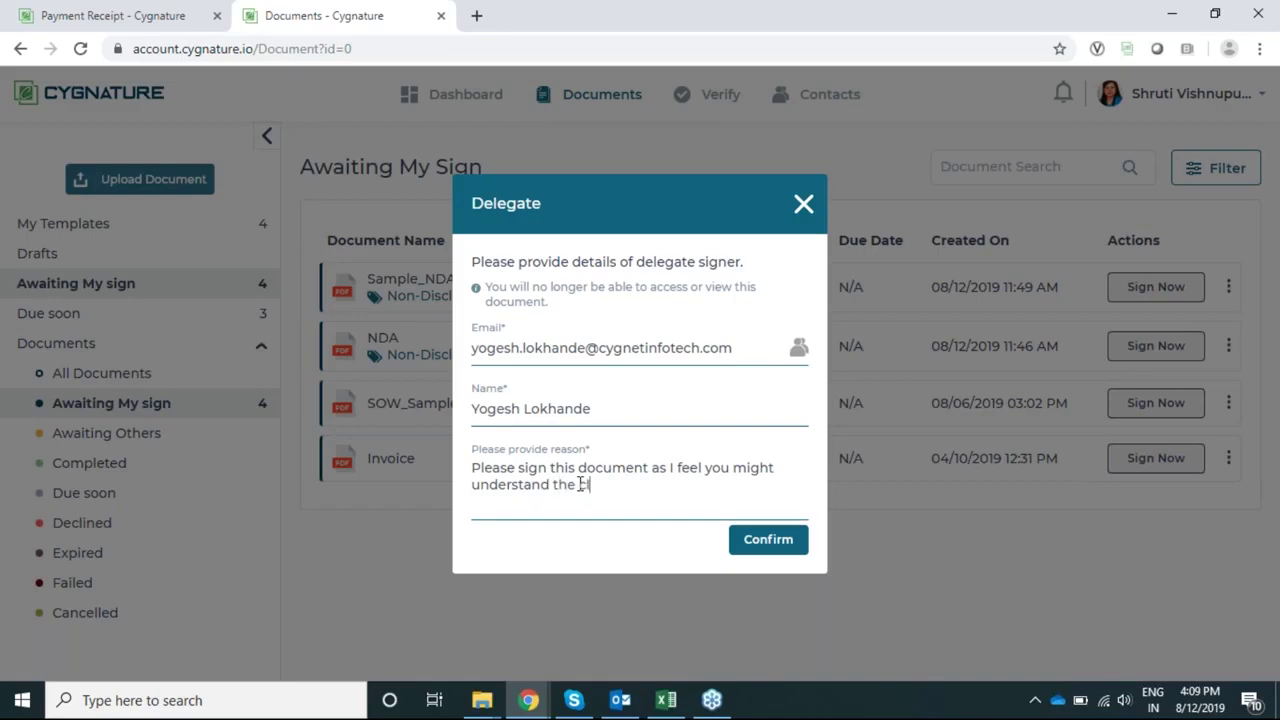
type("rstand the clauses.")
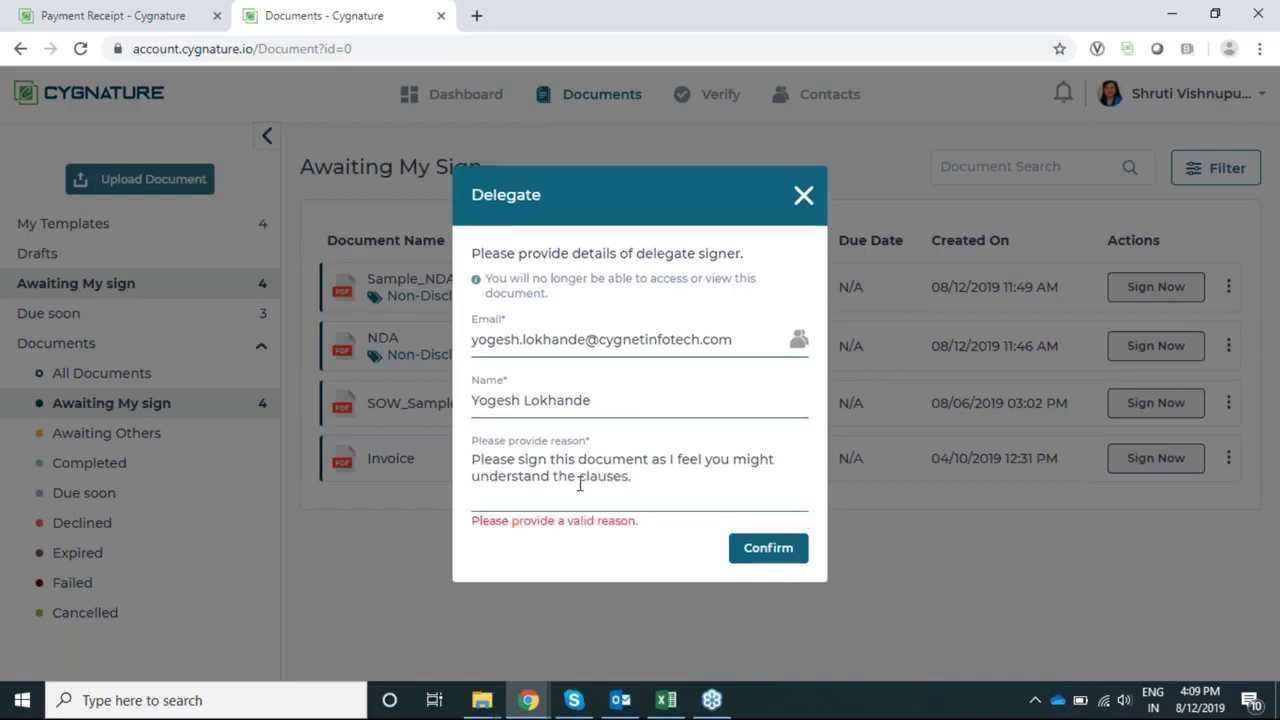
key("BackSpace")
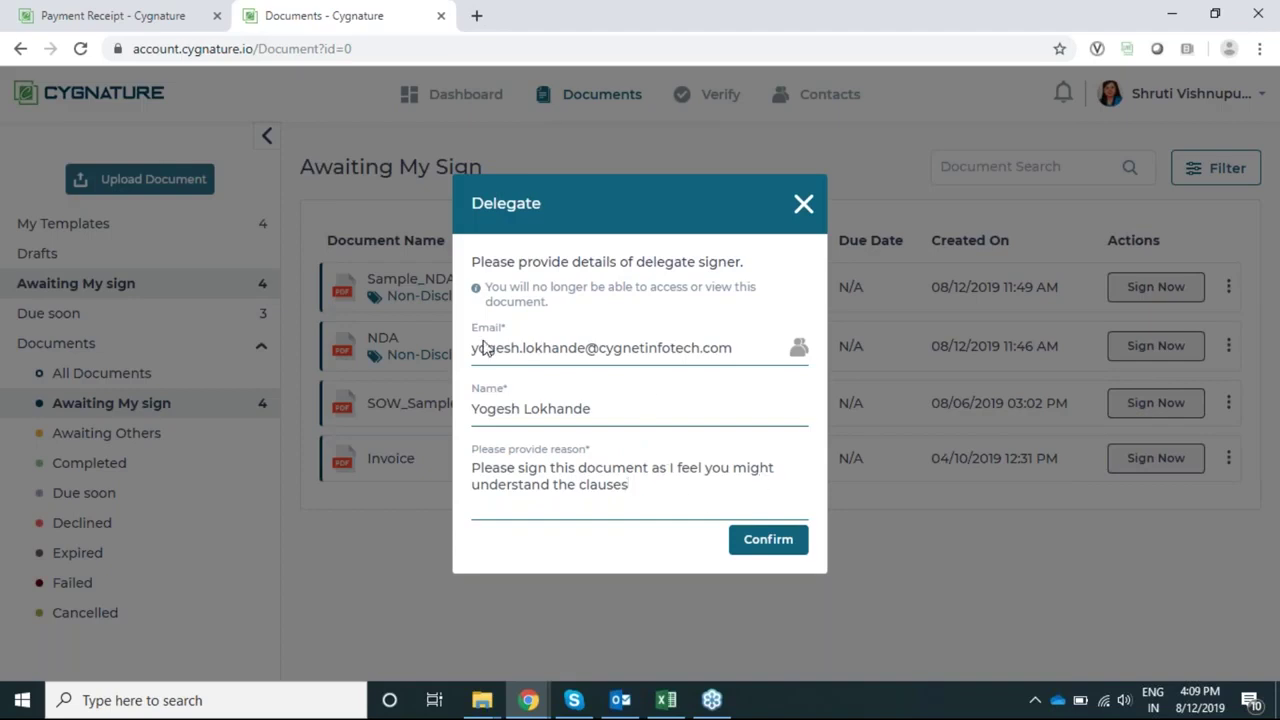
left_click(792, 545)
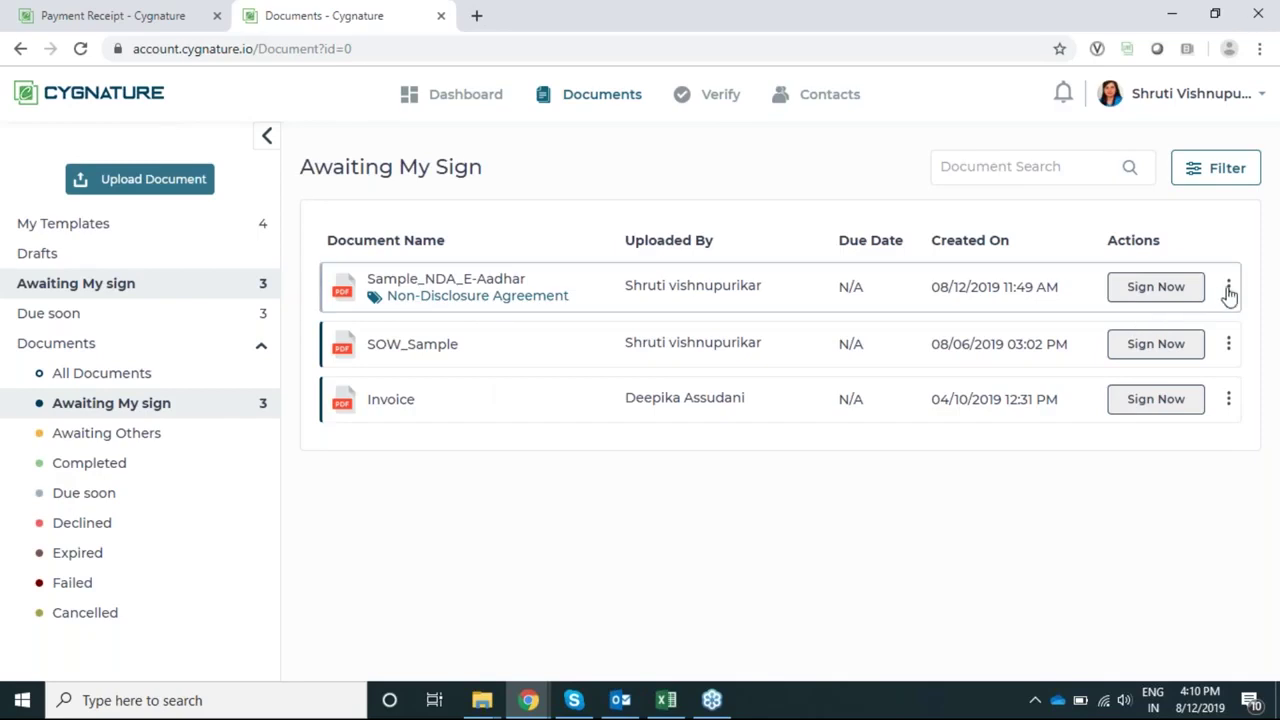
Step: Return to the dashboard and upload the Sample_NDA_E-Aadhar PDF as a new document for signing
left_click(110, 92)
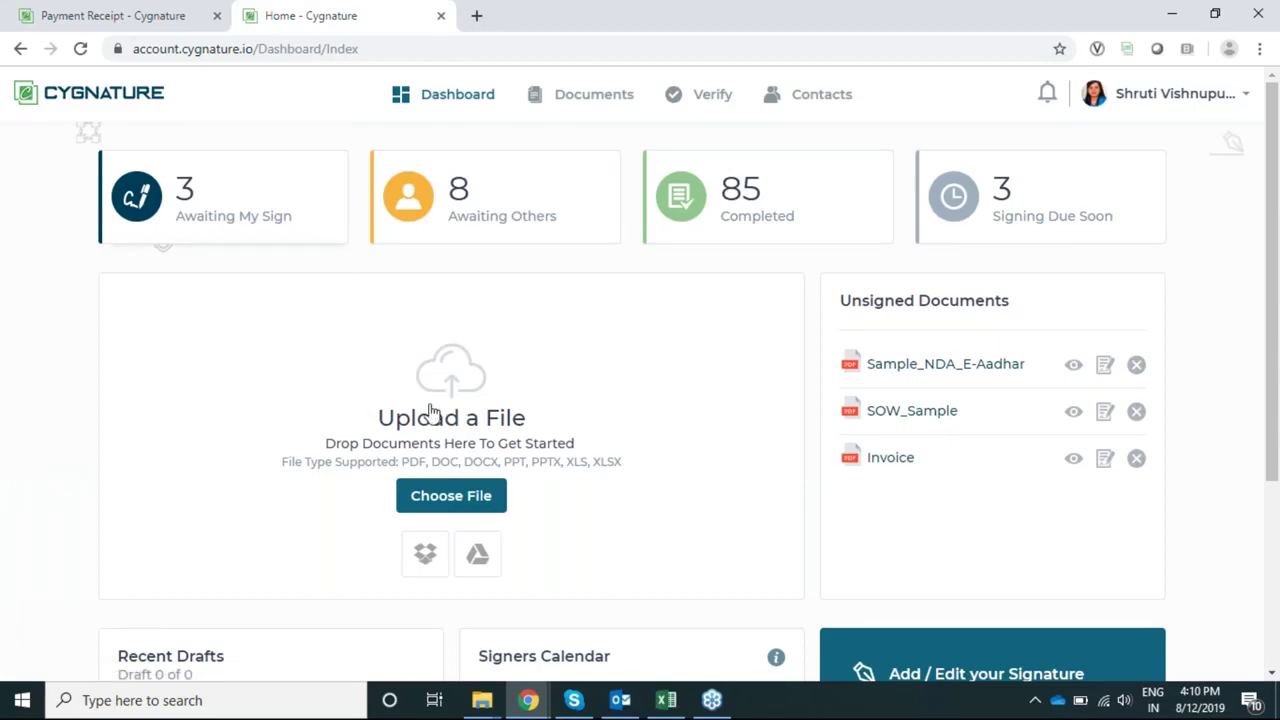
left_click(480, 495)
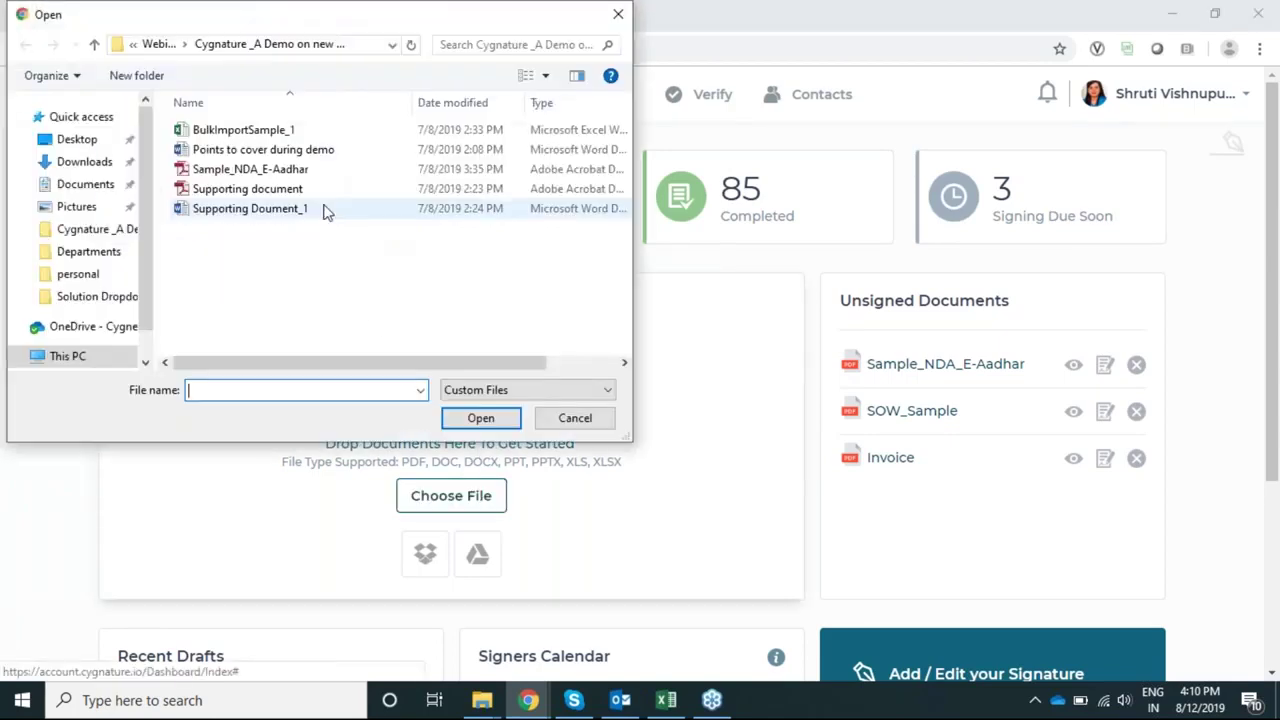
left_click(316, 172)
left_click(488, 423)
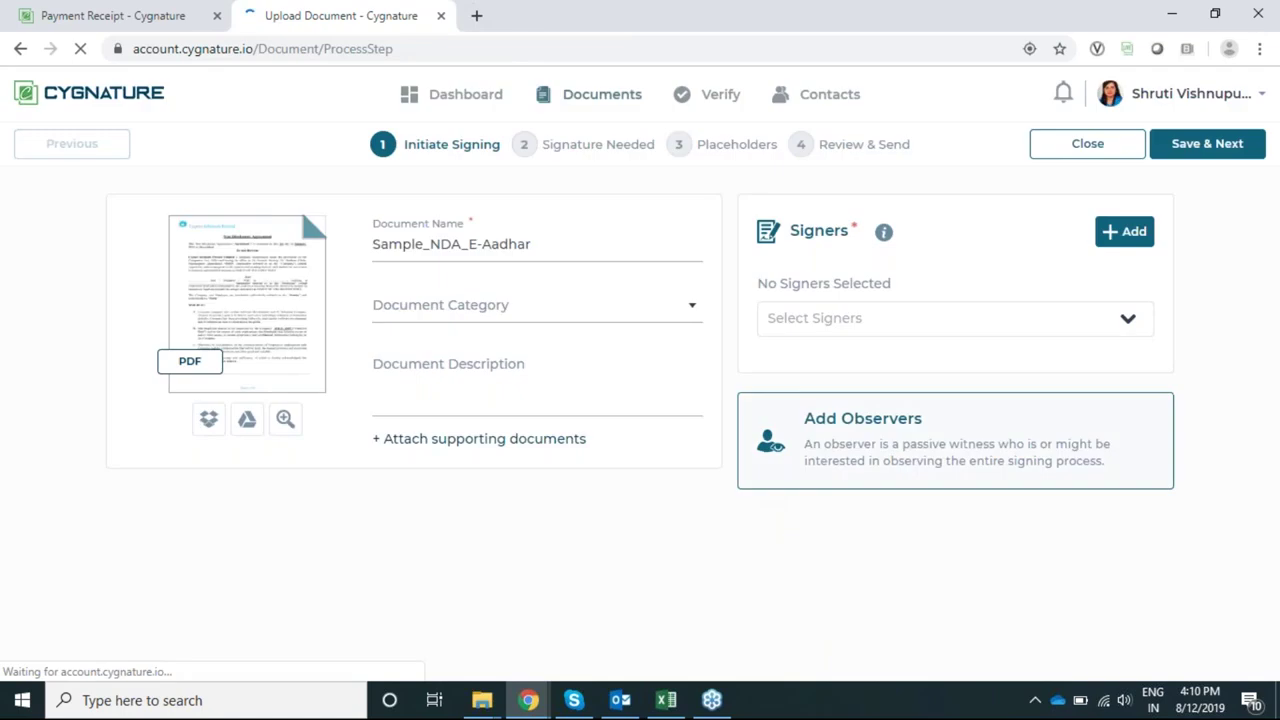
Step: Set the document category to Non-Disclosure Agreement and the description to "Sample NDA for demo."
left_click(489, 309)
scroll(600, 484, "down", 2)
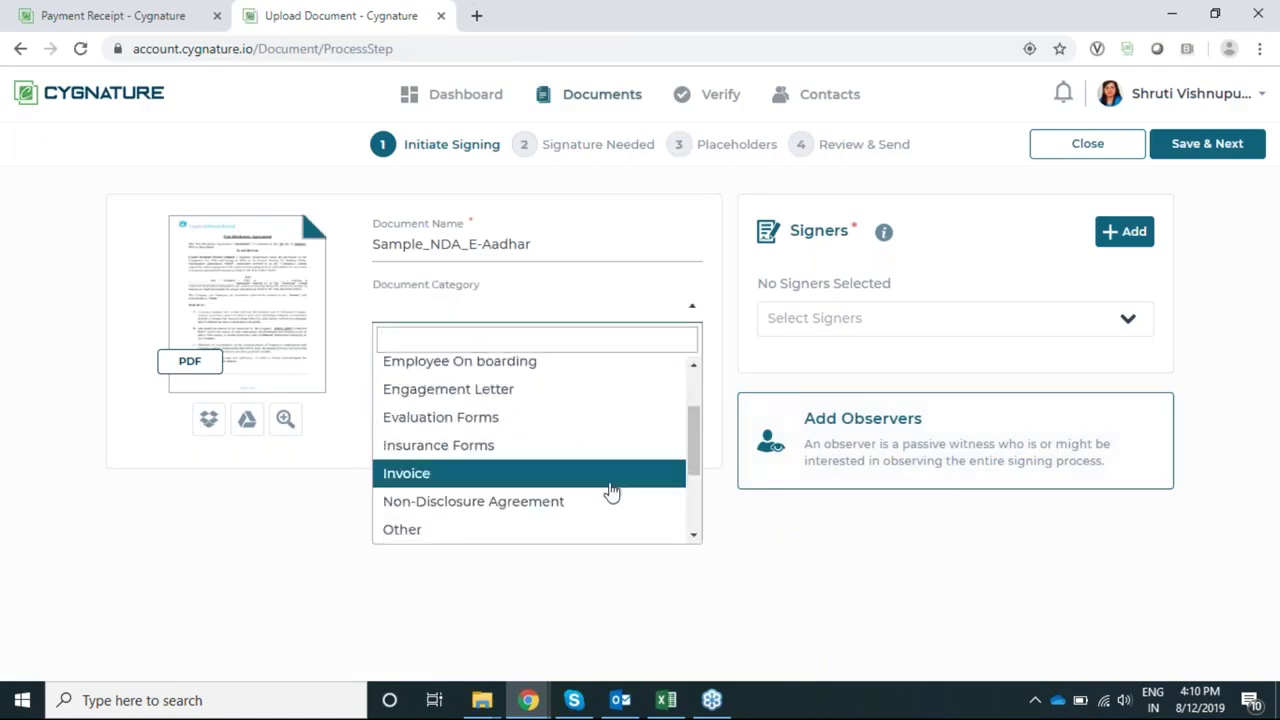
left_click(600, 501)
left_click(516, 396)
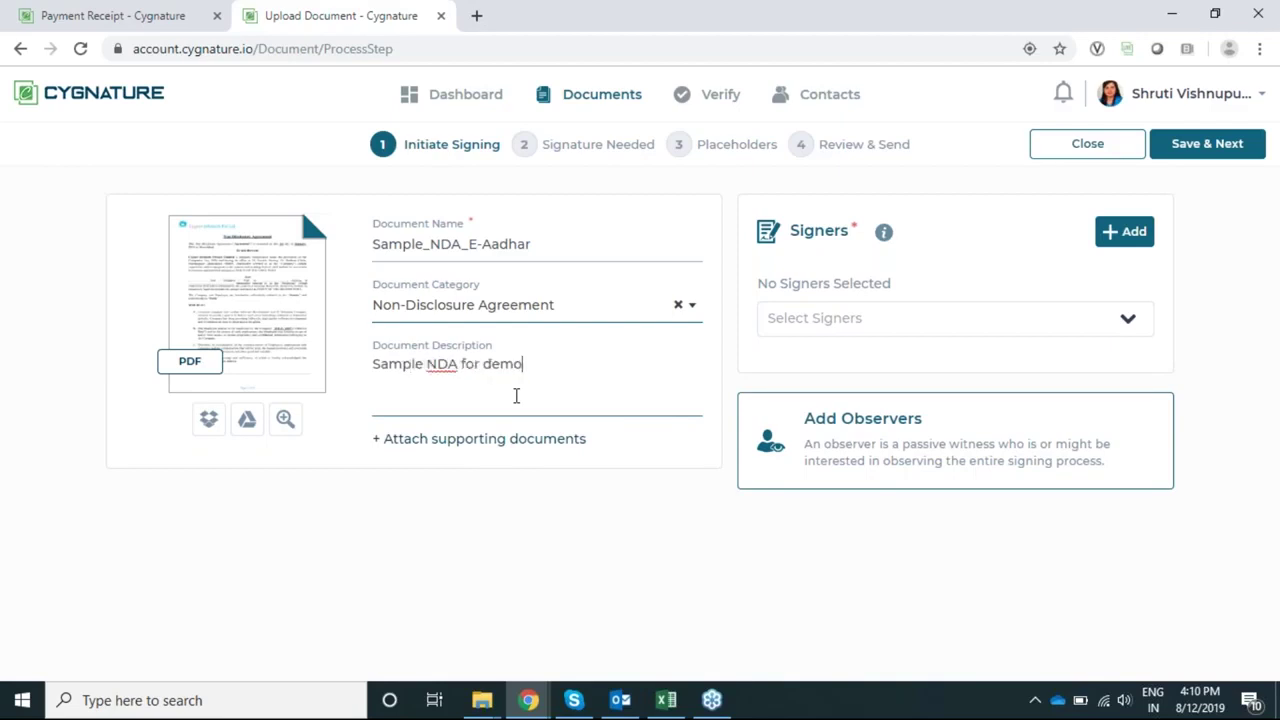
Step: Add the account holder's own contact as the only signer and view the signer order
left_click(929, 314)
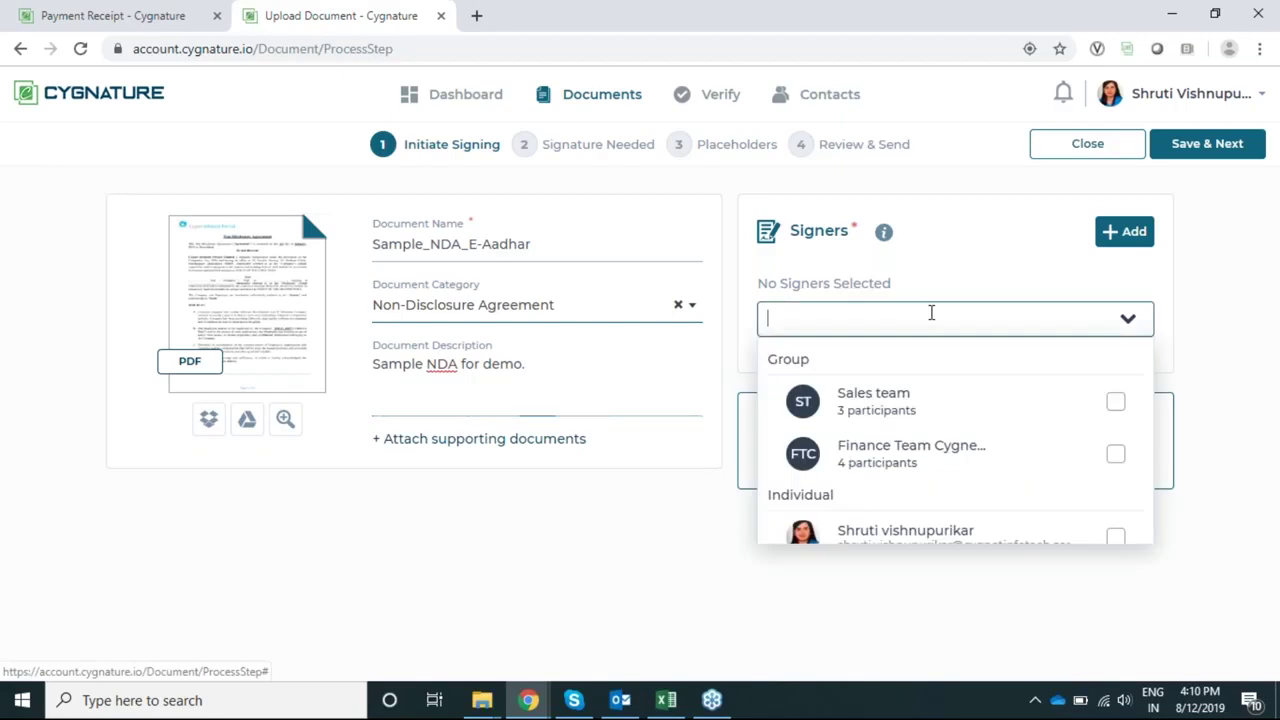
scroll(1000, 454, "down", 2)
scroll(994, 448, "down", 1)
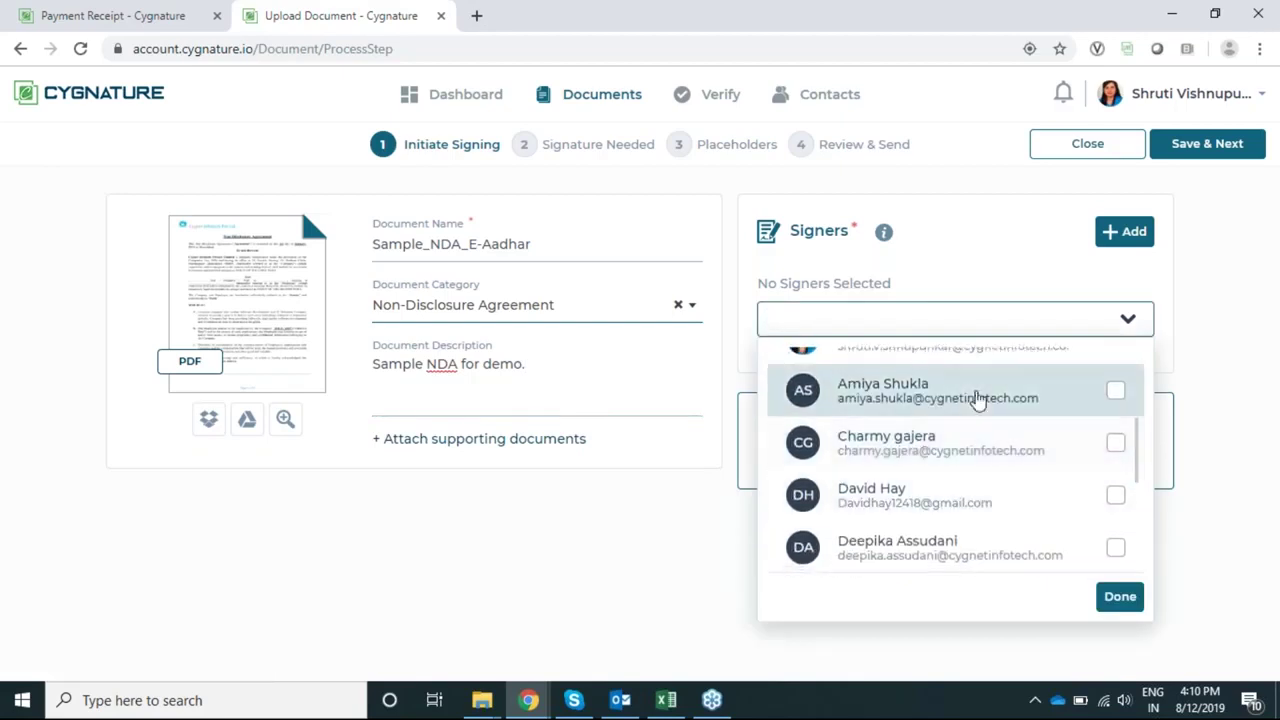
scroll(980, 448, "up", 4)
left_click(1014, 543)
left_click(1211, 517)
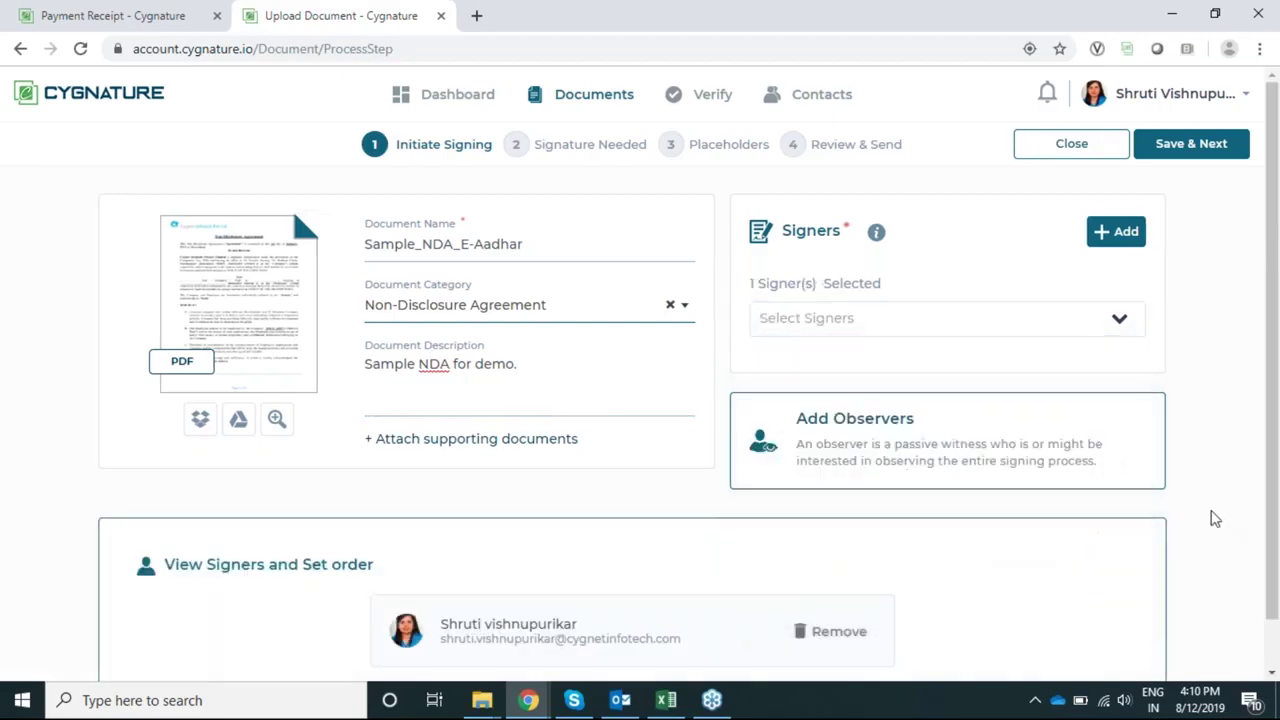
left_click_drag(1273, 414, 1276, 522)
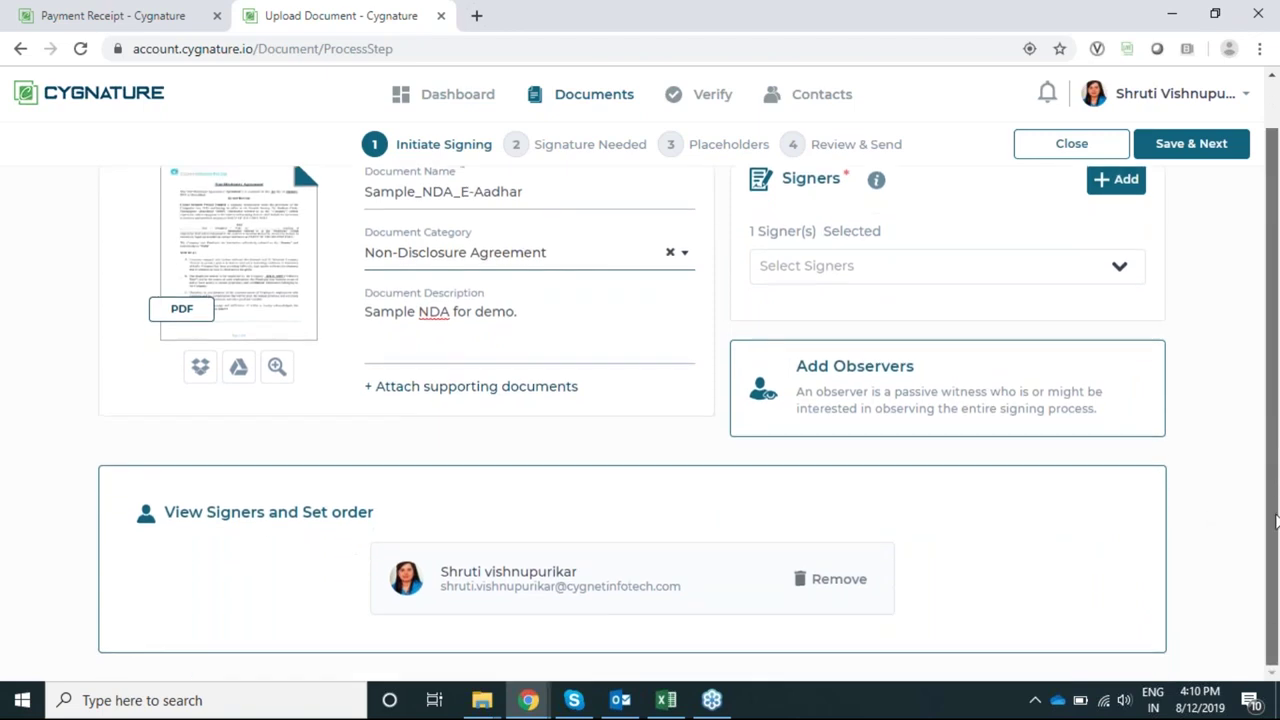
Step: Add the contact with the initials DA as an observer and save the initial signing details
left_click(878, 418)
scroll(727, 400, "down", 3)
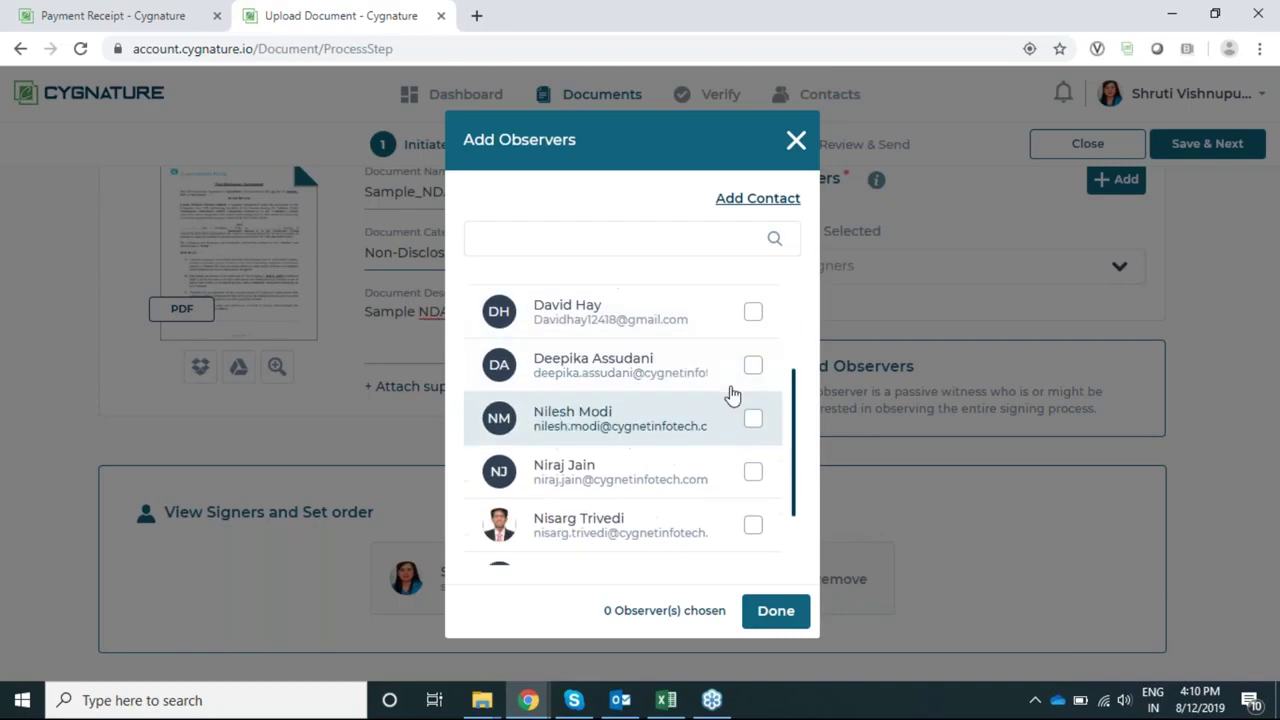
left_click(751, 350)
left_click(775, 610)
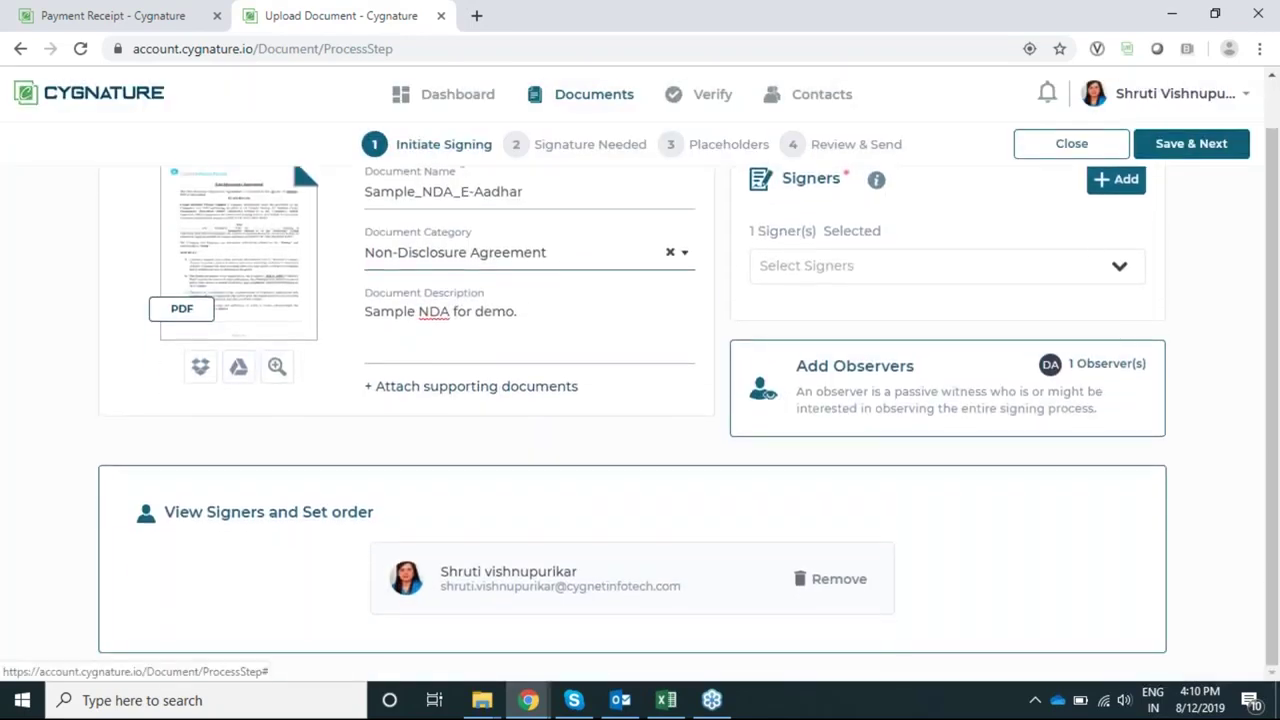
left_click(1189, 152)
Step: Enable the location requirement for signers and open the signing location map
scroll(665, 396, "down", 1)
scroll(660, 398, "down", 5)
scroll(651, 394, "up", 4)
scroll(226, 257, "down", 2)
scroll(723, 537, "down", 2)
left_click(680, 517)
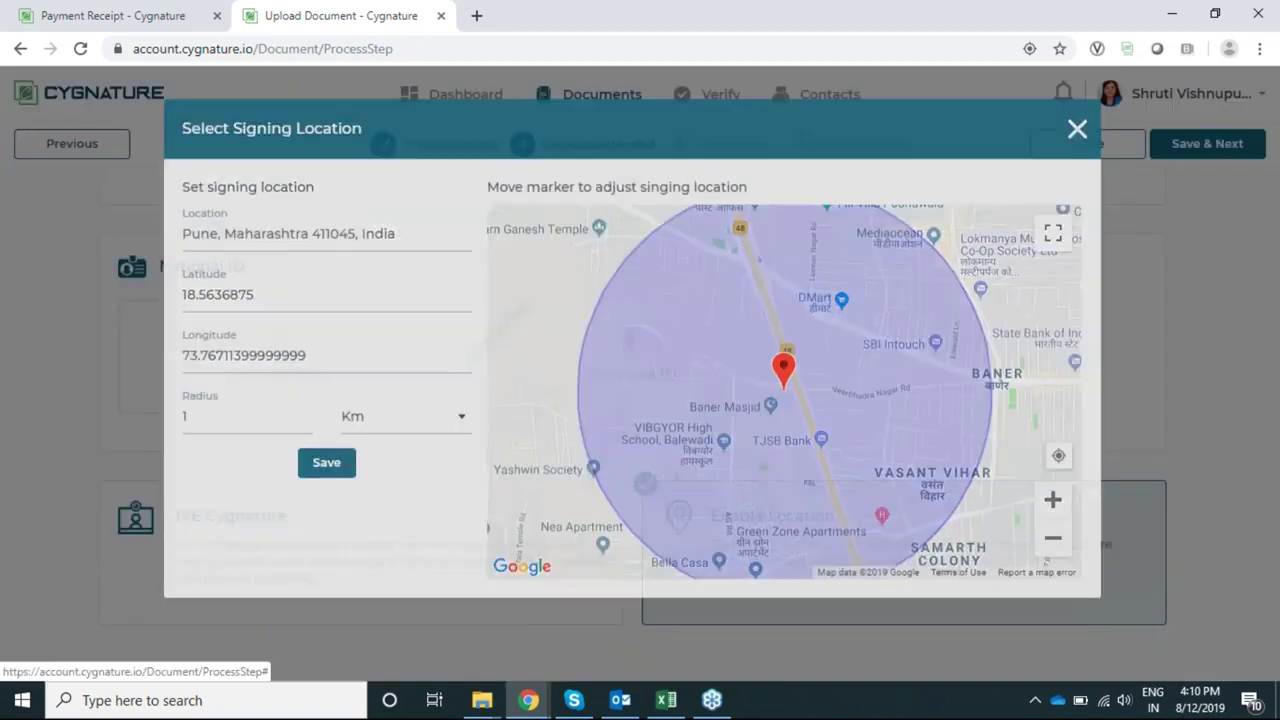
left_click(1078, 157)
left_click(676, 512)
left_click(676, 512)
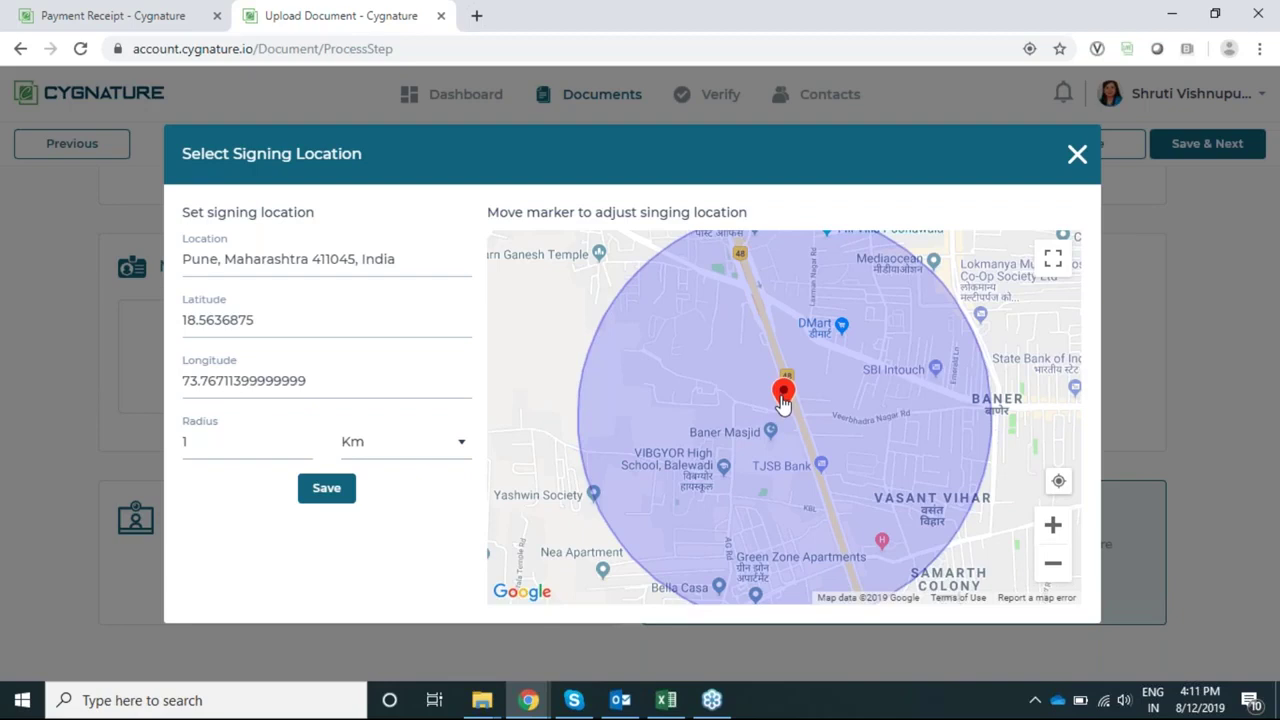
Step: Reposition the signing location marker just west of Baner Masjid, save it with a 1 Km radius, and continue to the placeholders
mouse_move(783, 390)
left_mouse_down()
mouse_move(532, 285)
mouse_move(530, 263)
left_mouse_up()
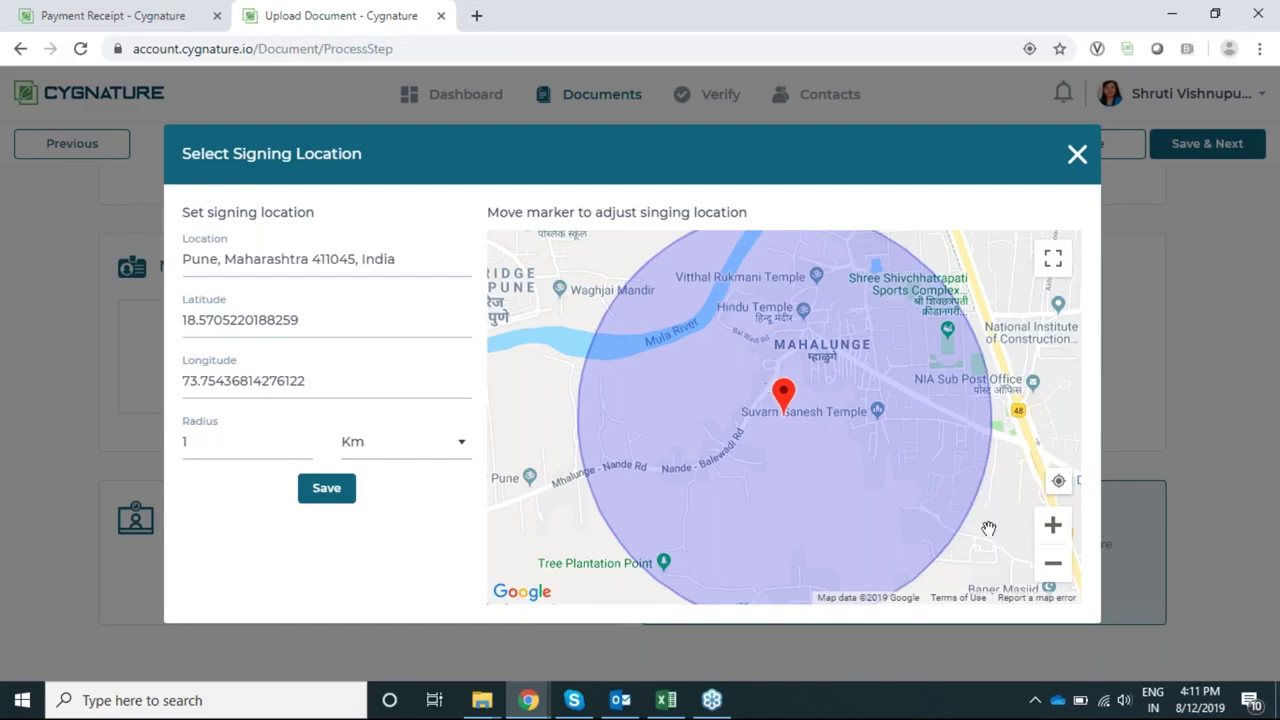
mouse_move(902, 543)
left_mouse_down()
mouse_move(819, 499)
mouse_move(721, 416)
left_mouse_up()
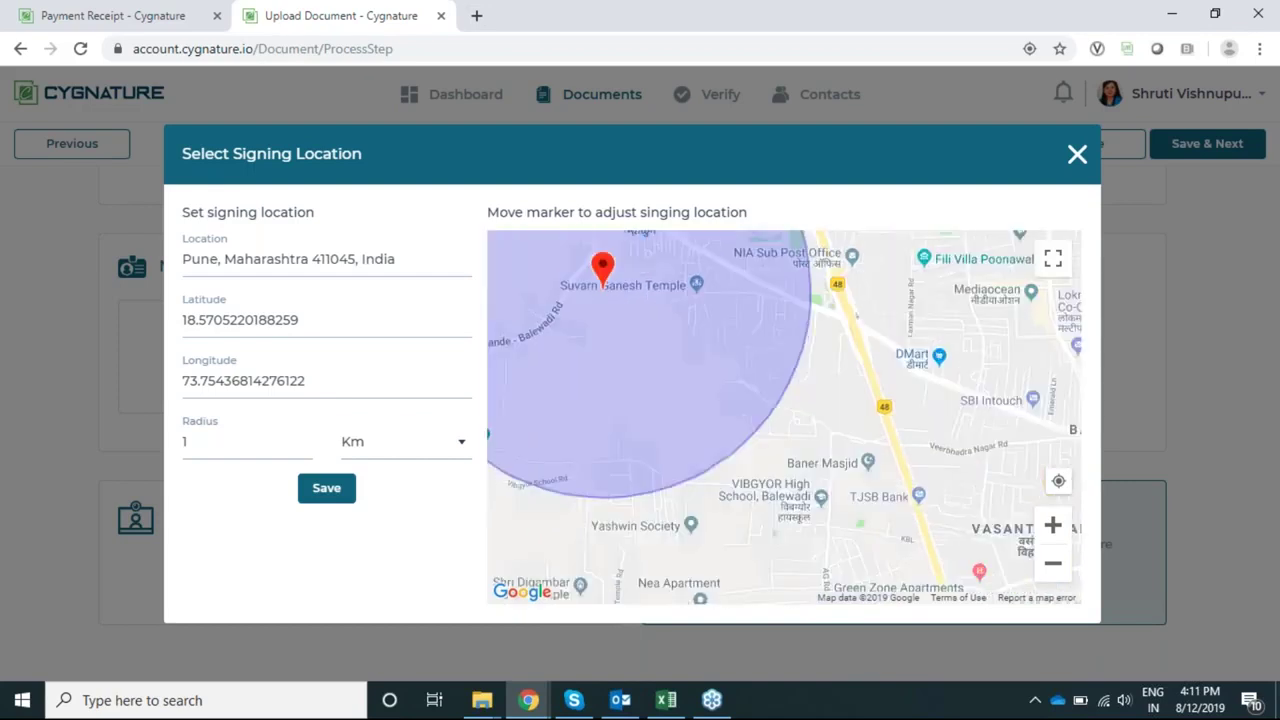
left_click(870, 463)
left_click_drag(604, 272, 815, 434)
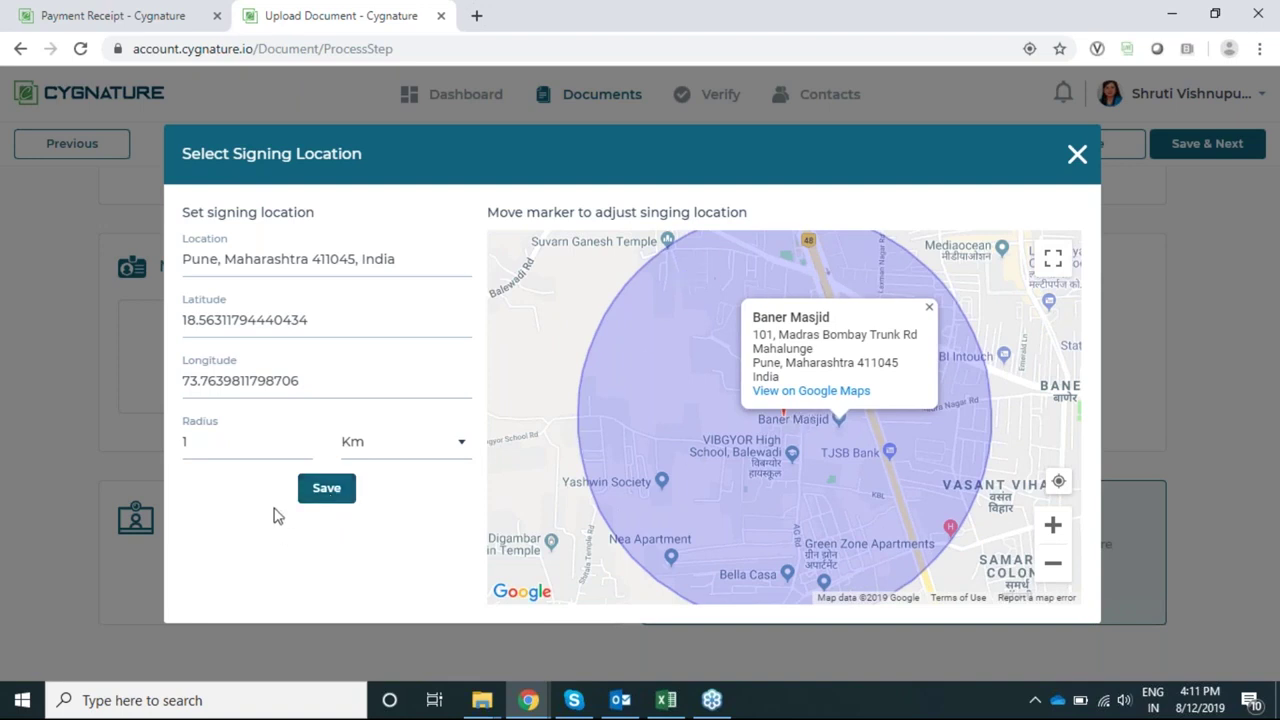
left_click(326, 488)
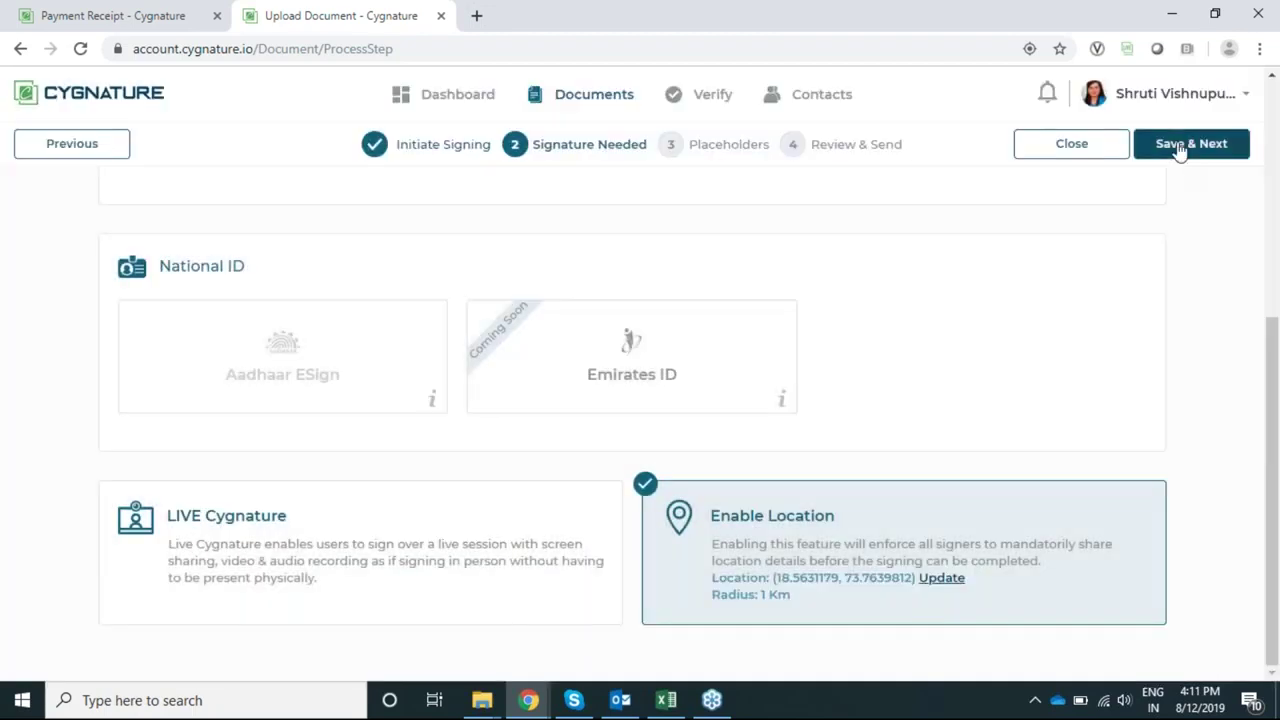
left_click(1180, 146)
Step: Draw an E-Signature placeholder on page 8 below the Signature label in the Employee column
scroll(985, 456, "down", 10)
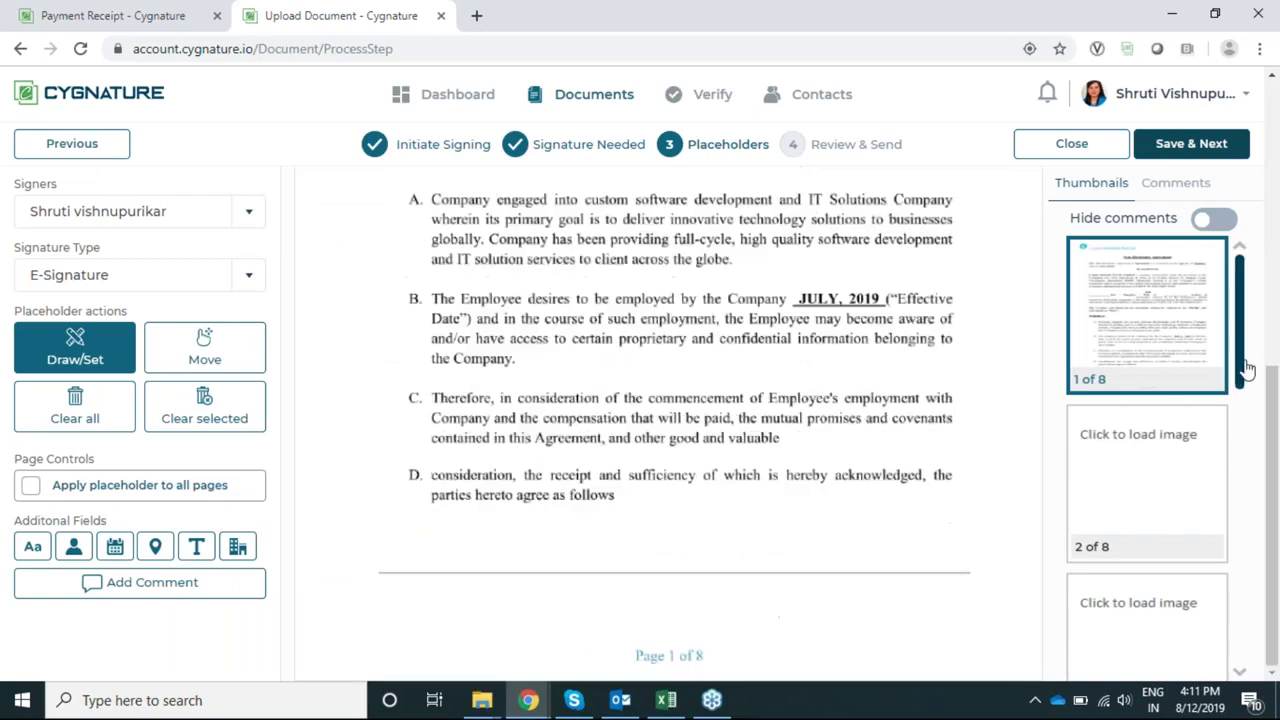
scroll(1180, 526, "down", 5)
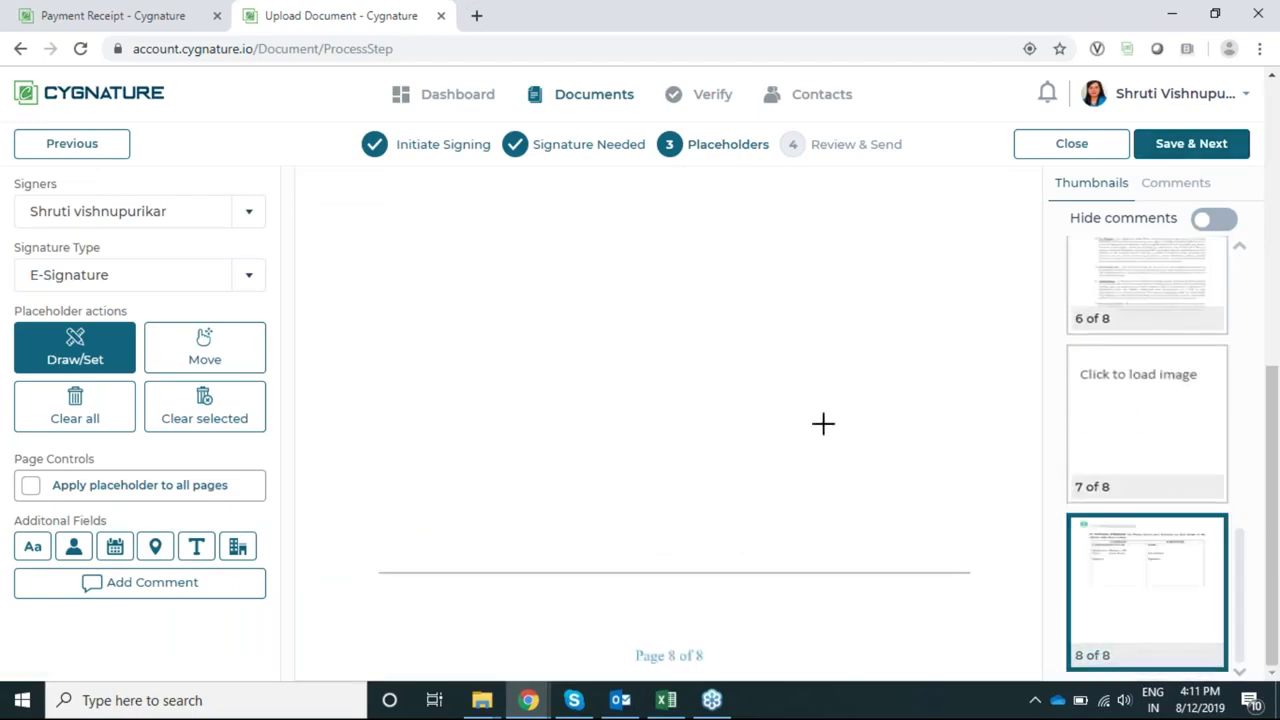
scroll(774, 391, "up", 3)
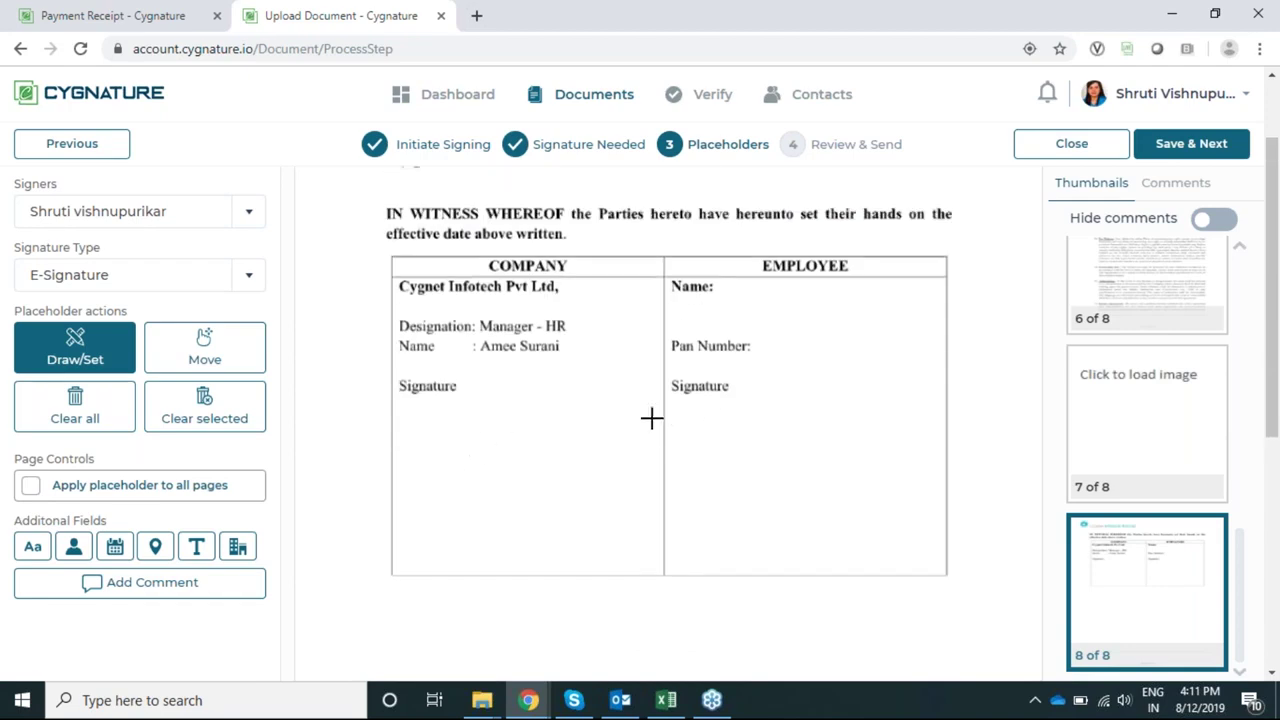
left_click_drag(686, 423, 908, 489)
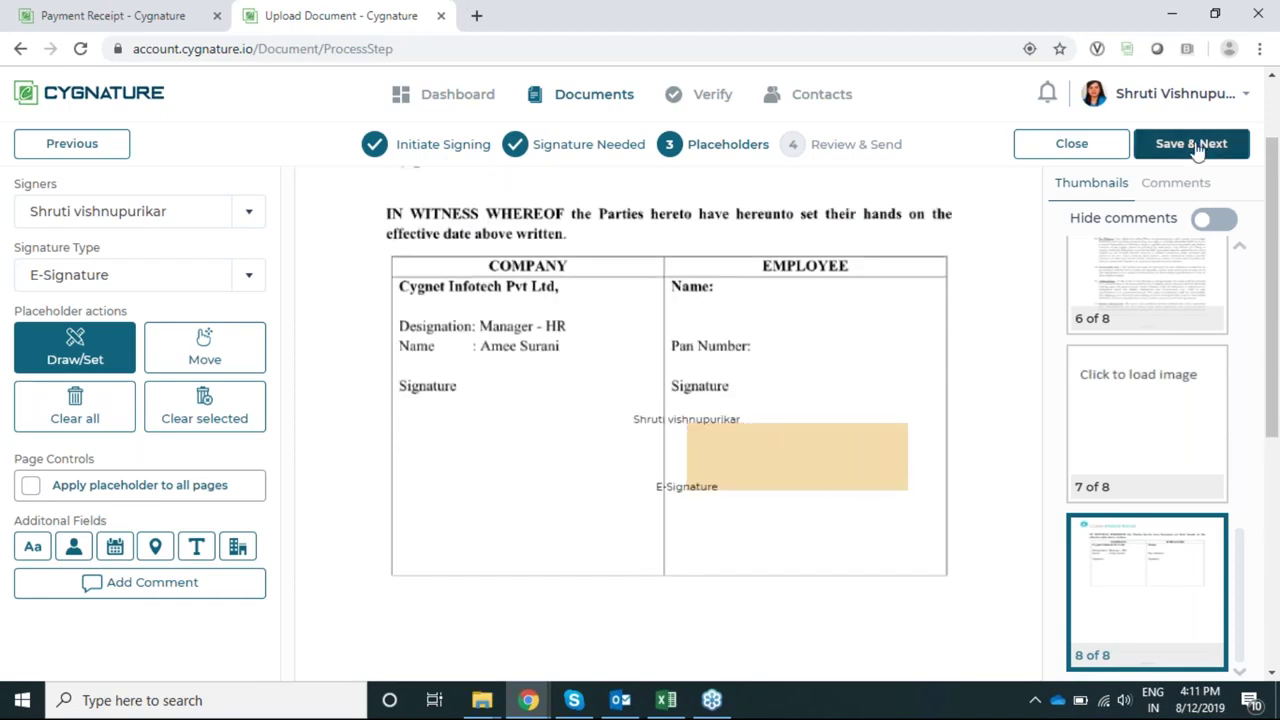
Step: Continue to the review stage and set the signing due date to 08/21/2019 with a reminder 1 day before
left_click(1197, 147)
left_click(1124, 286)
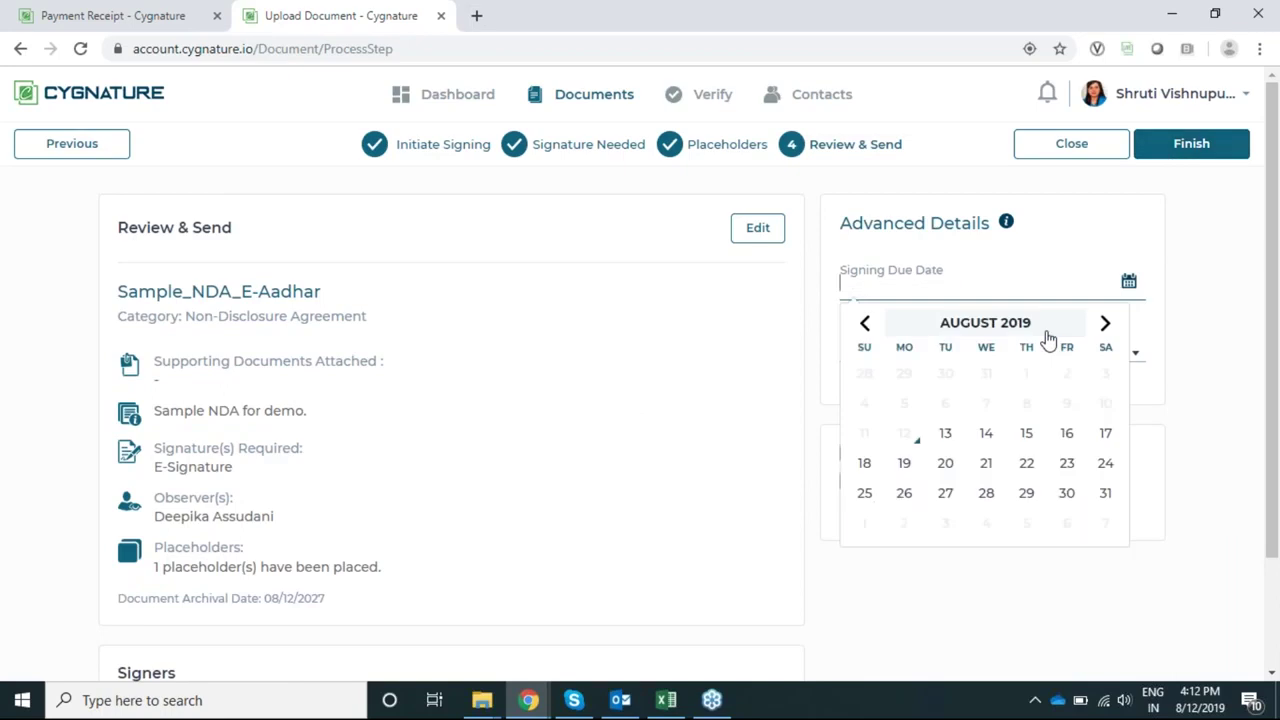
left_click(986, 462)
left_click(887, 344)
left_click(930, 389)
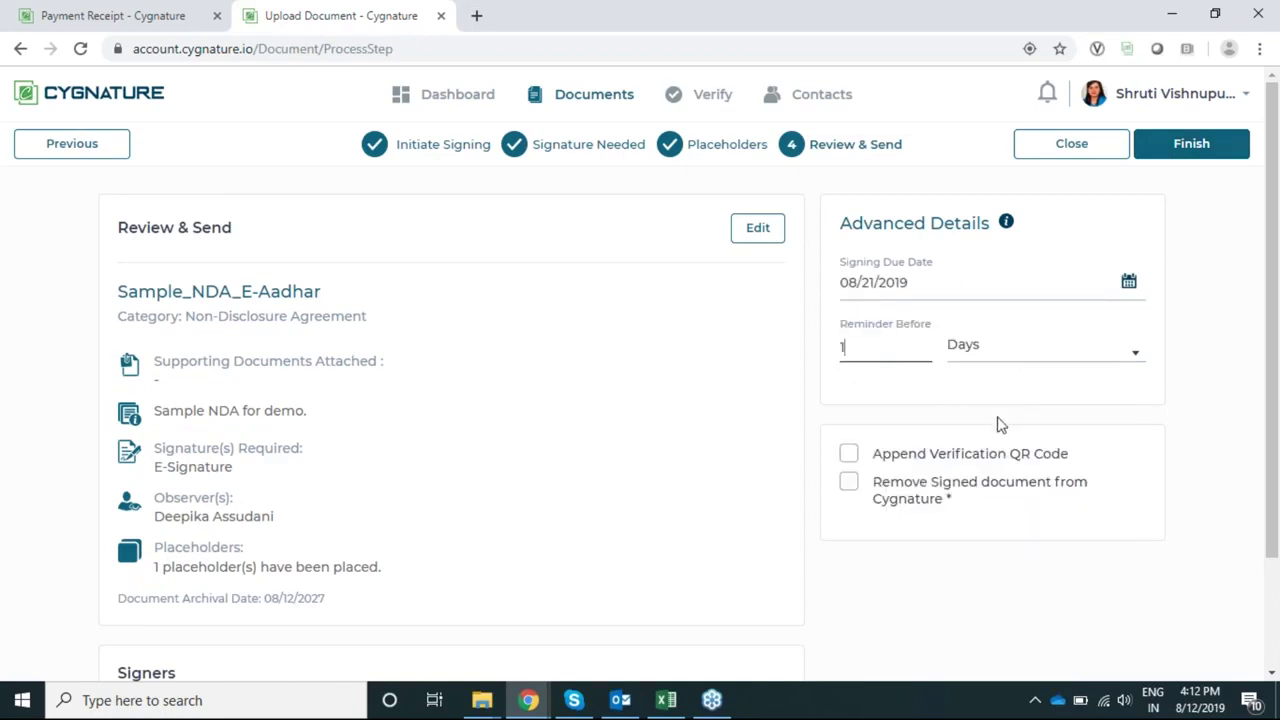
Step: Enable appending the verification QR code and finish sending the NDA for signing
left_click(846, 454)
scroll(710, 455, "down", 2)
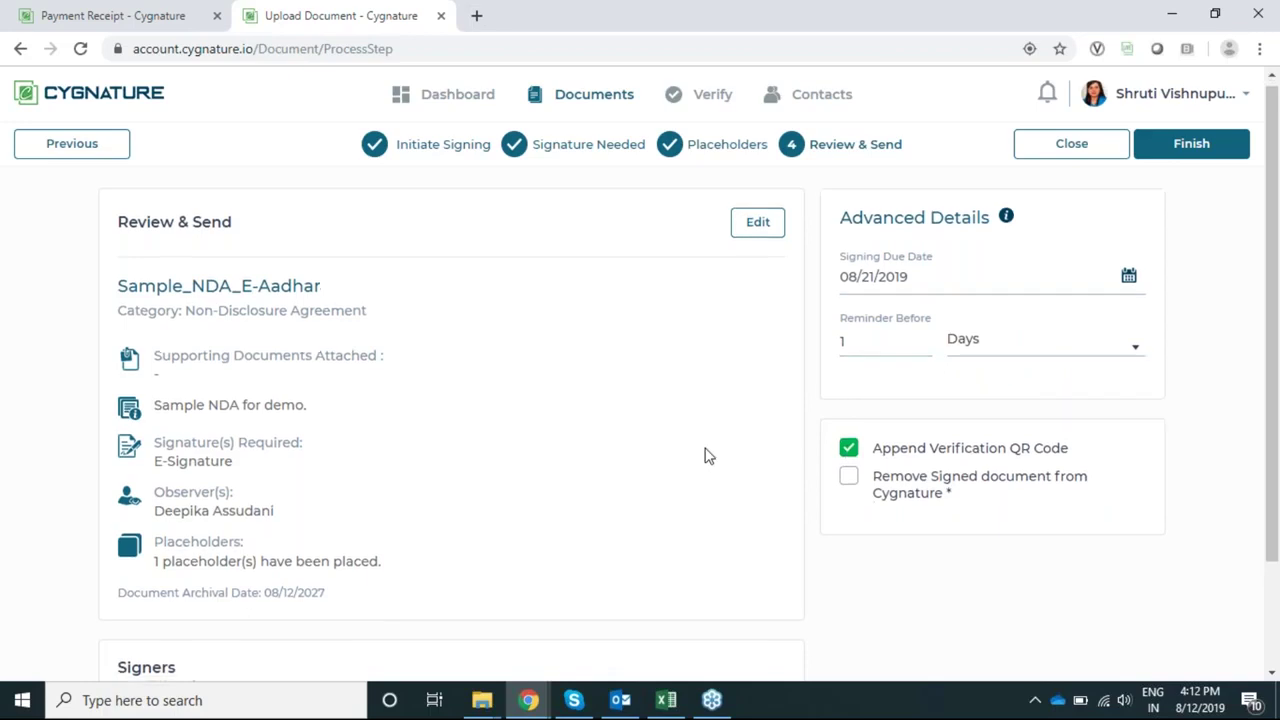
left_click(1188, 150)
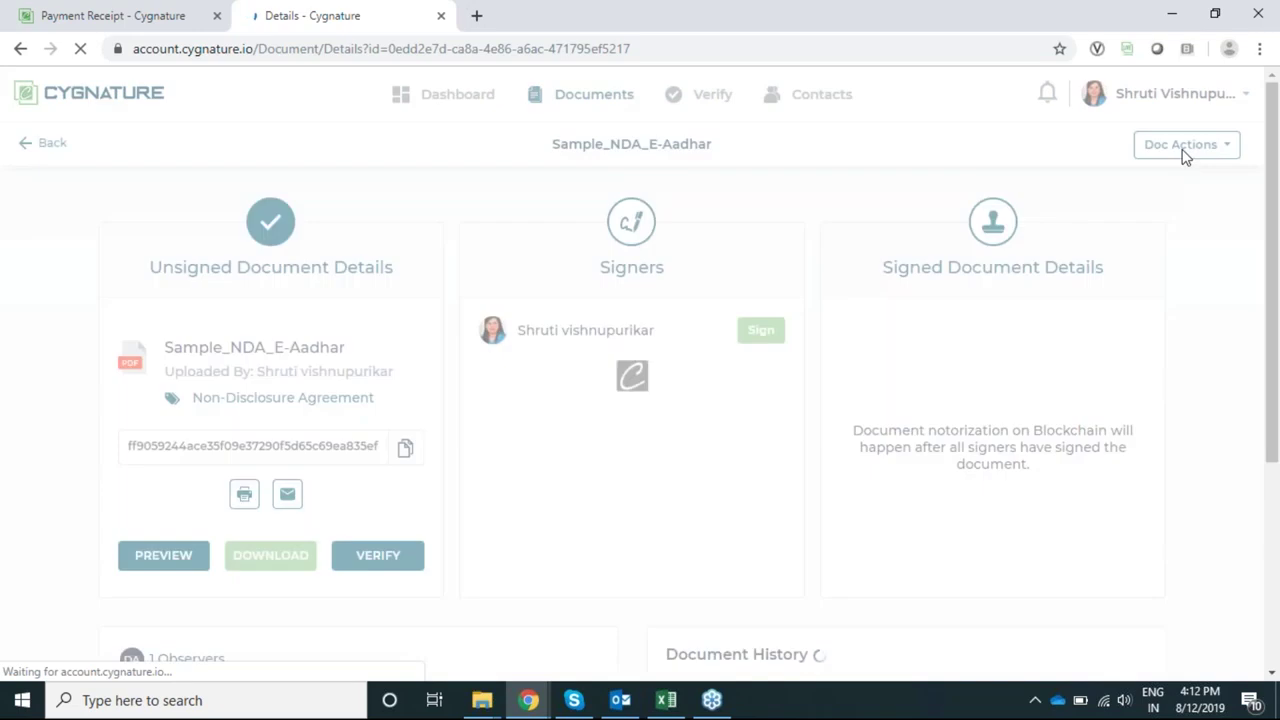
Step: Open the sent NDA for signing and apply the E-Signature to the Employee placeholder on page 8
left_click(752, 338)
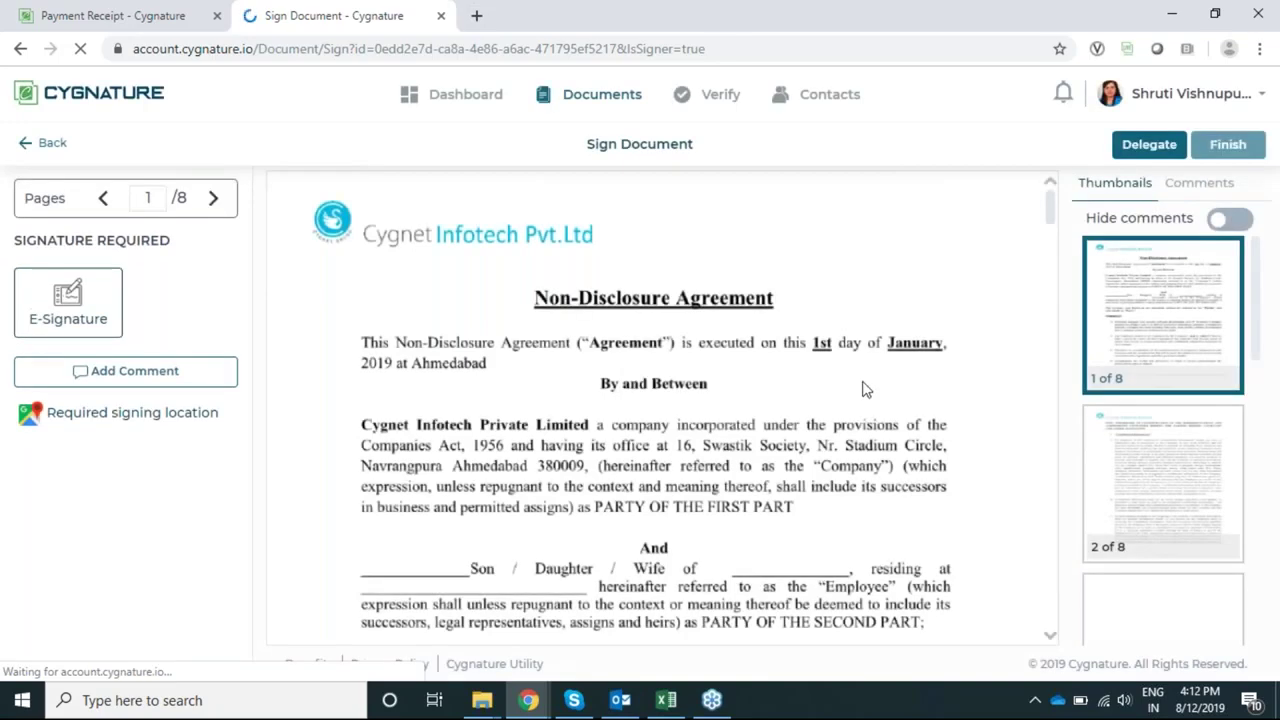
scroll(930, 388, "down", 10)
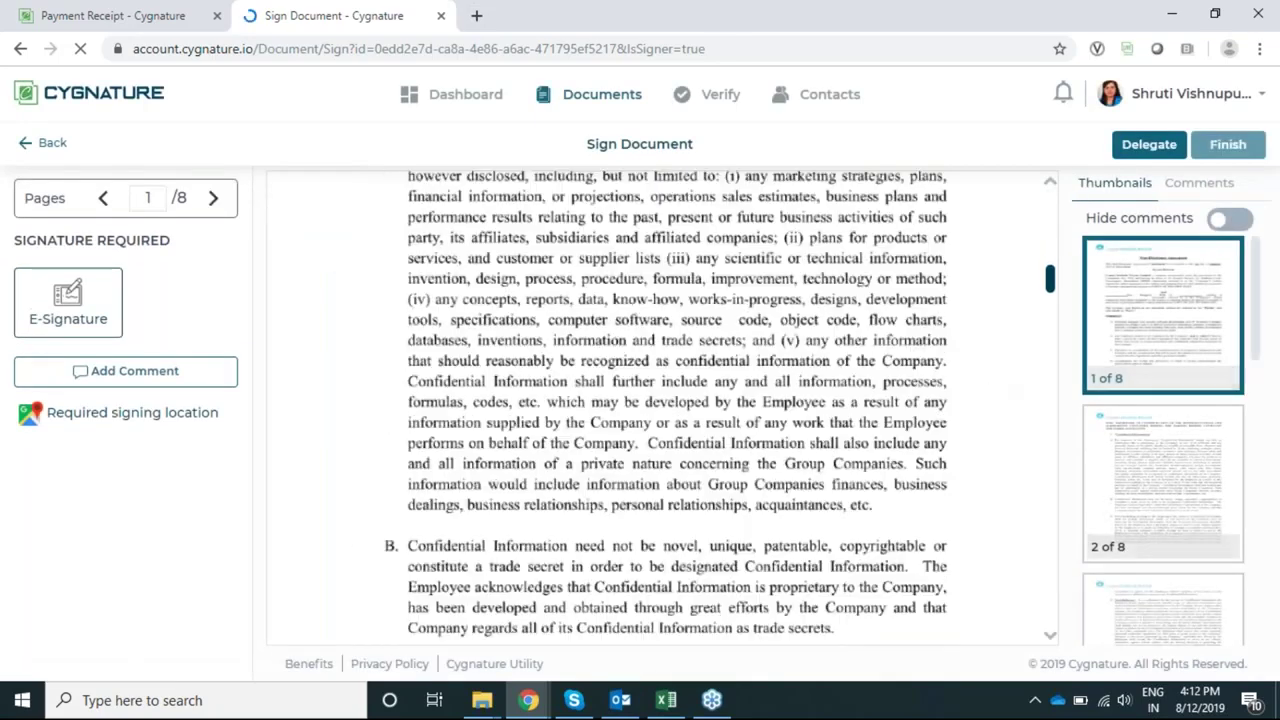
scroll(1205, 550, "down", 8)
left_click(1218, 577)
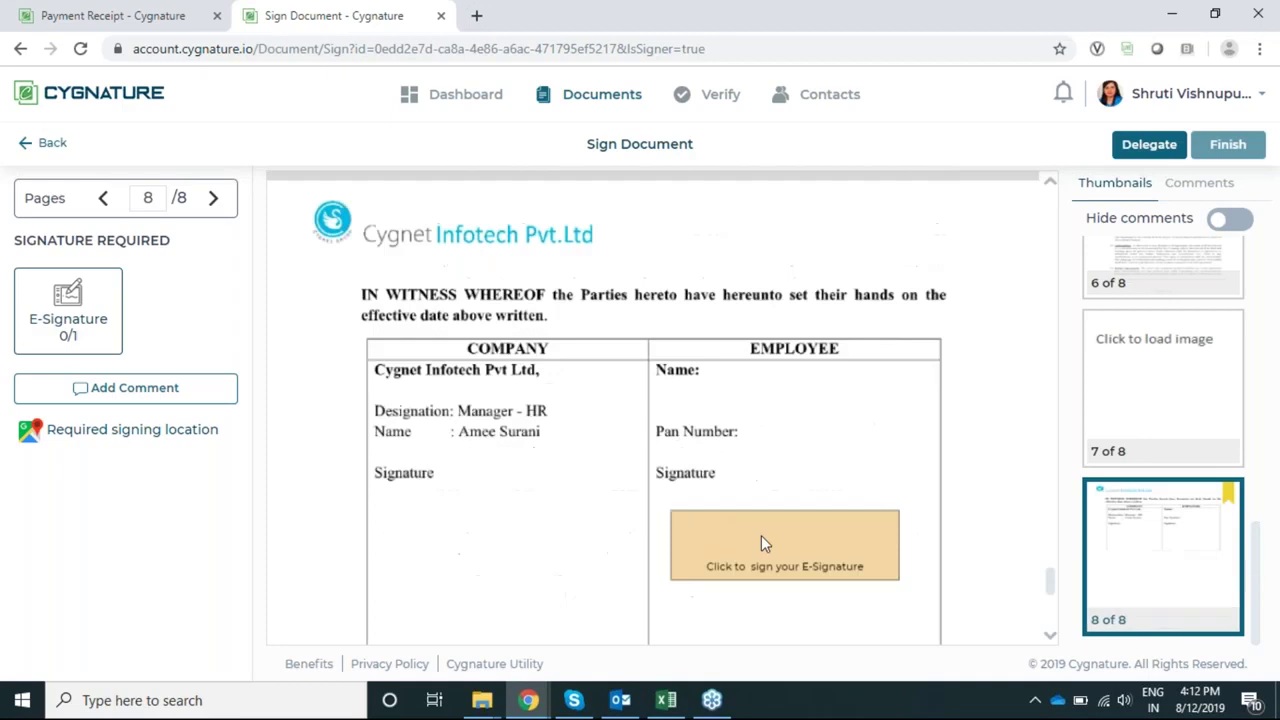
left_click(761, 535)
Step: Replace the typed-style signature with a hand-drawn black one and submit the signed document
left_click(692, 592)
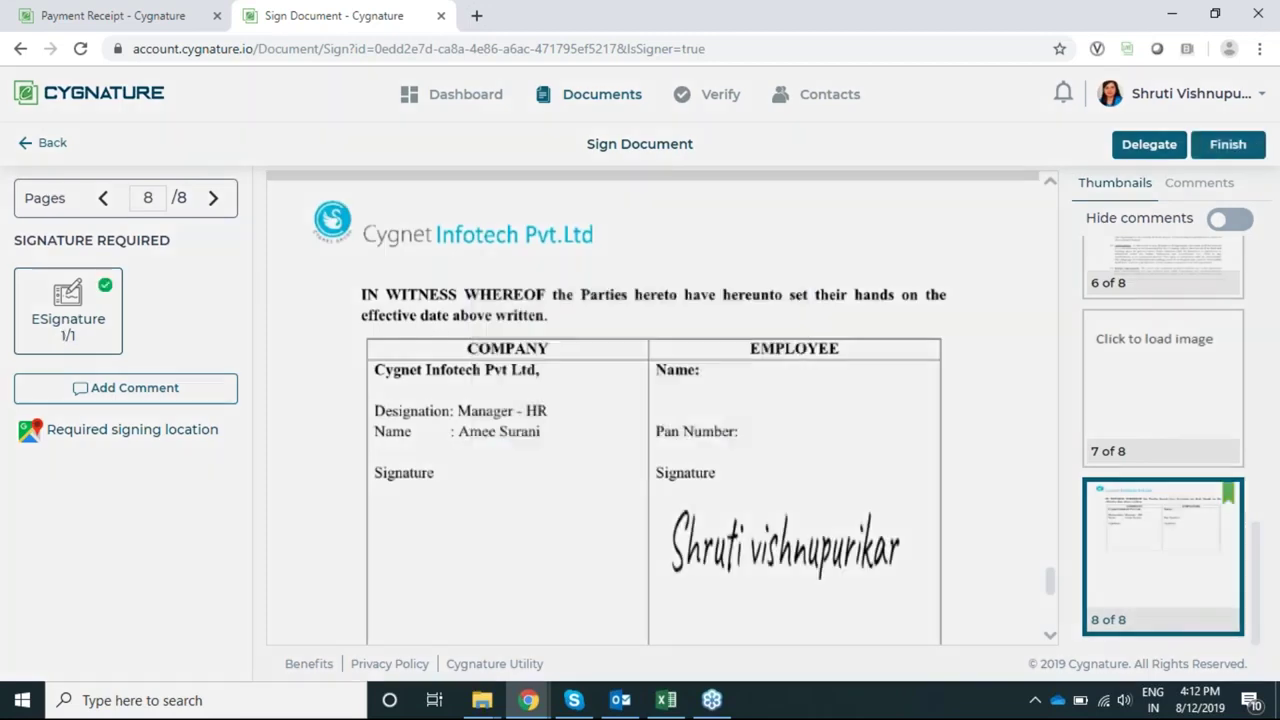
left_click(567, 231)
mouse_move(555, 390)
left_mouse_down()
mouse_move(560, 423)
mouse_move(580, 417)
mouse_move(578, 428)
mouse_move(597, 406)
left_mouse_up()
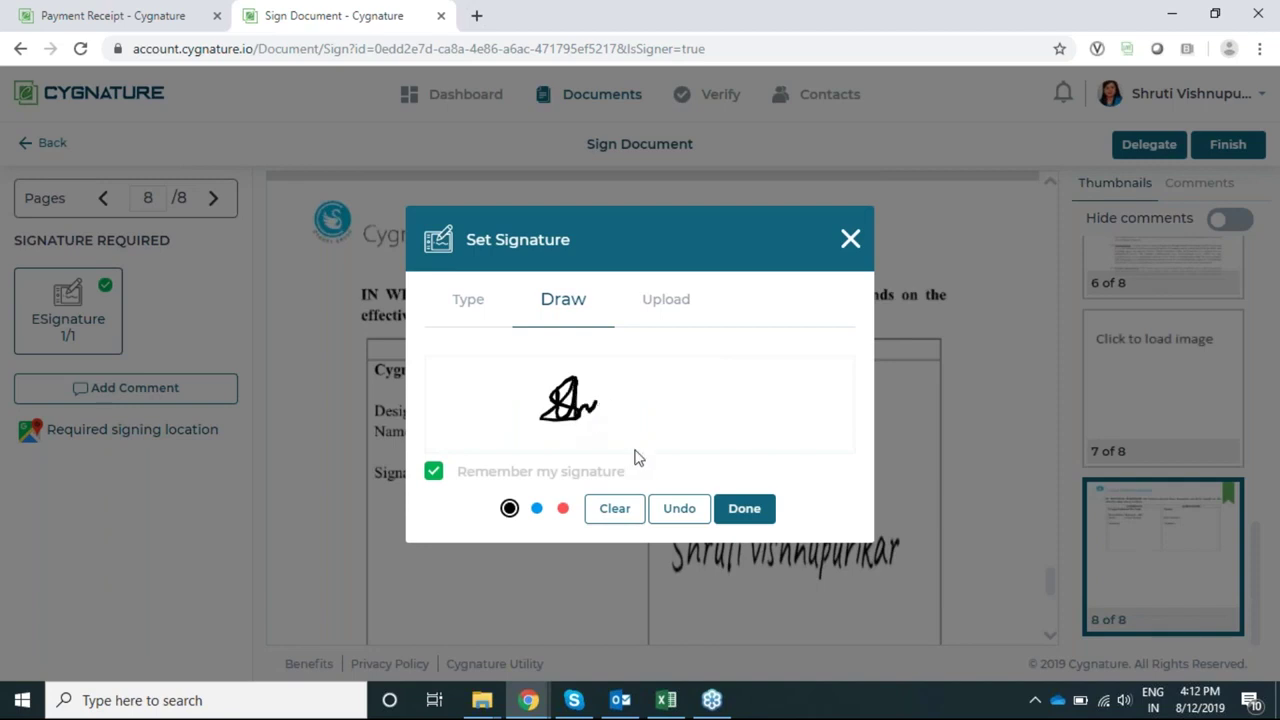
left_click(742, 510)
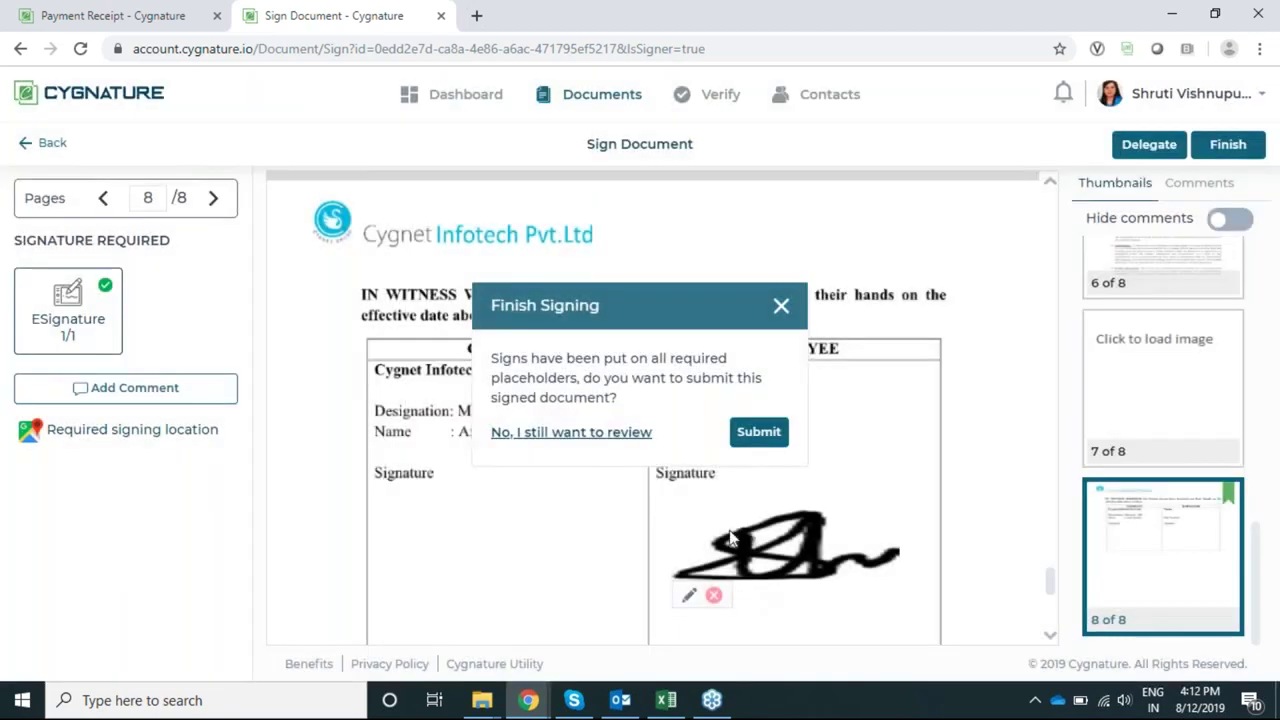
left_click(757, 433)
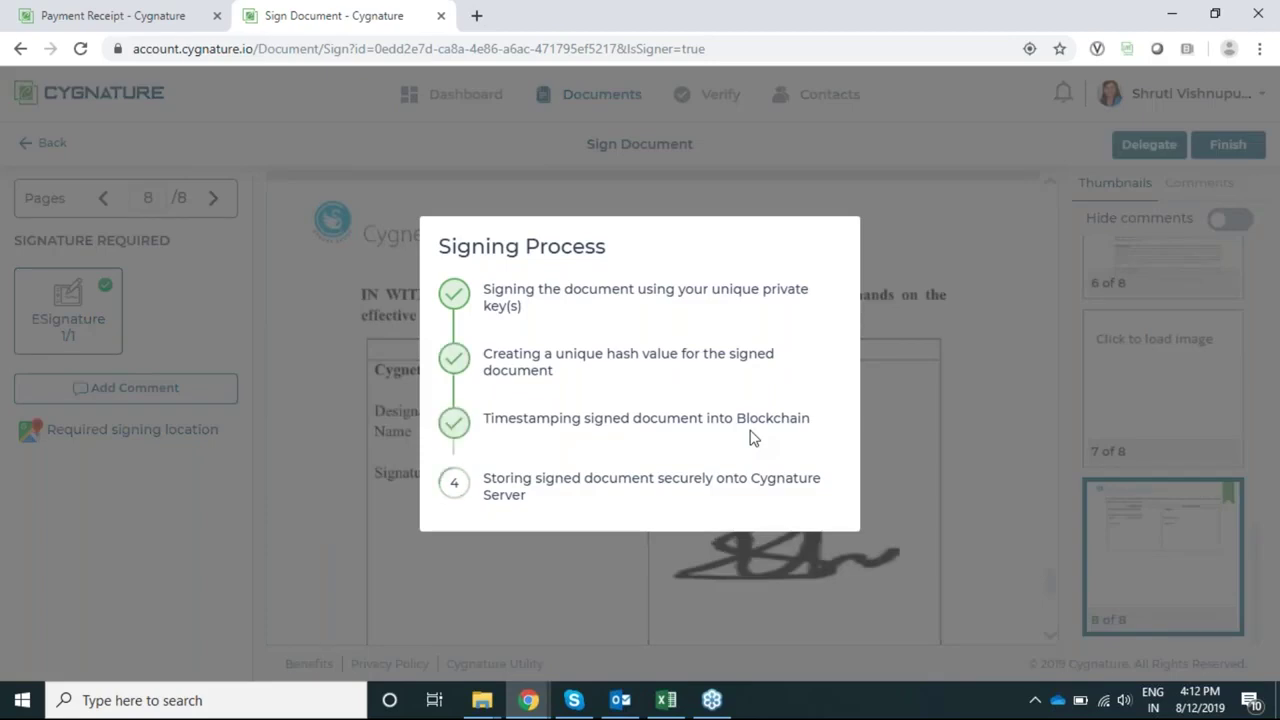
left_click(668, 528)
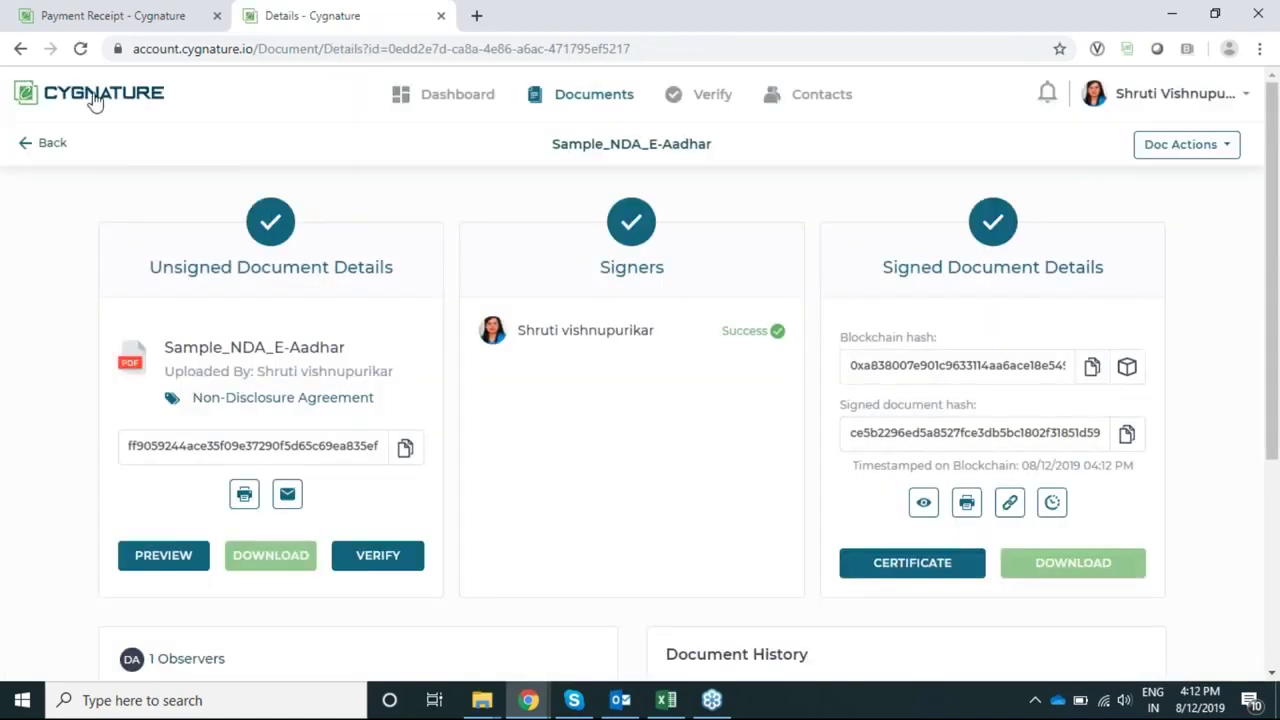
Step: Upload the Sample_NDA_E-Aadhar PDF from the dashboard to start a new signing process
left_click(24, 88)
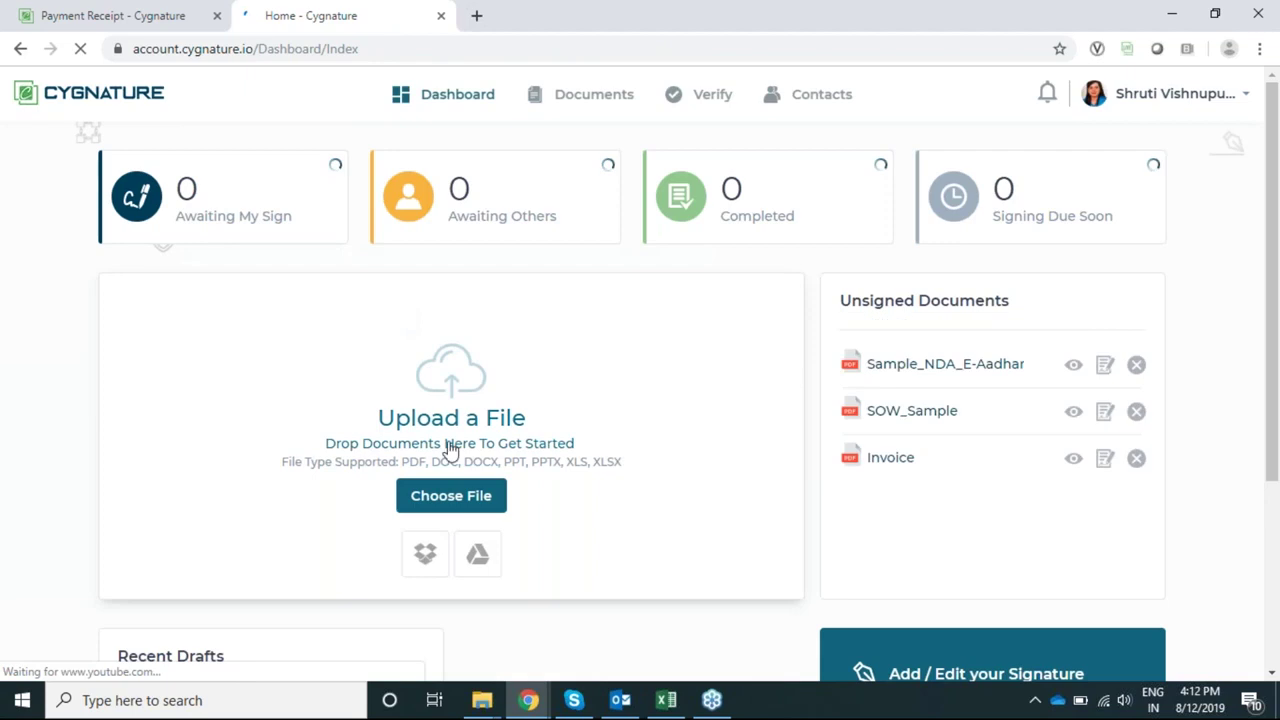
left_click(471, 490)
left_click(250, 169)
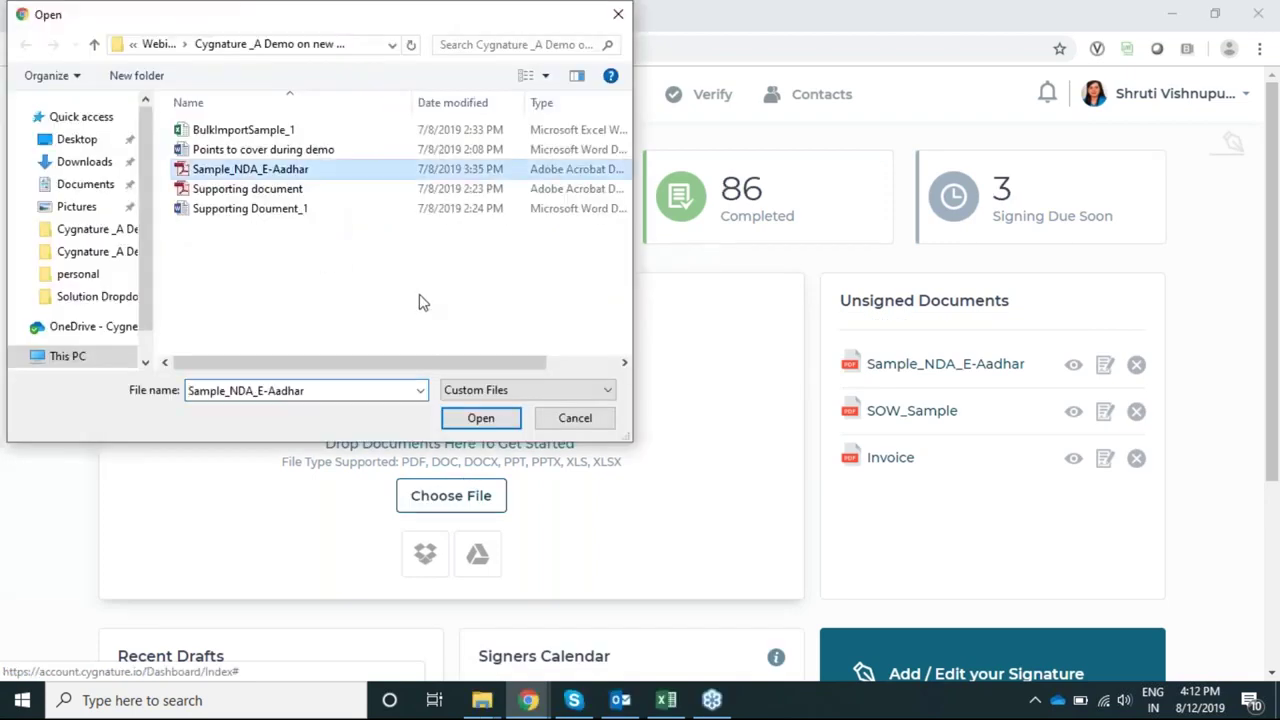
left_click(479, 421)
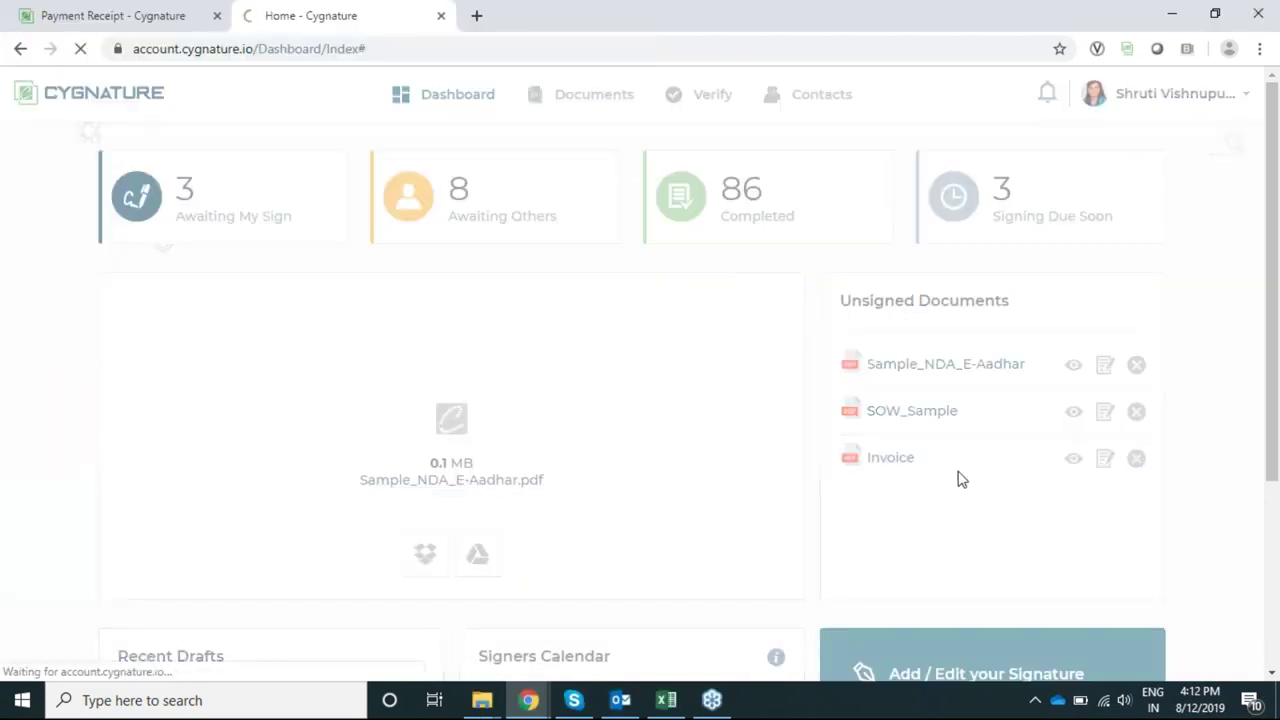
left_click(900, 467)
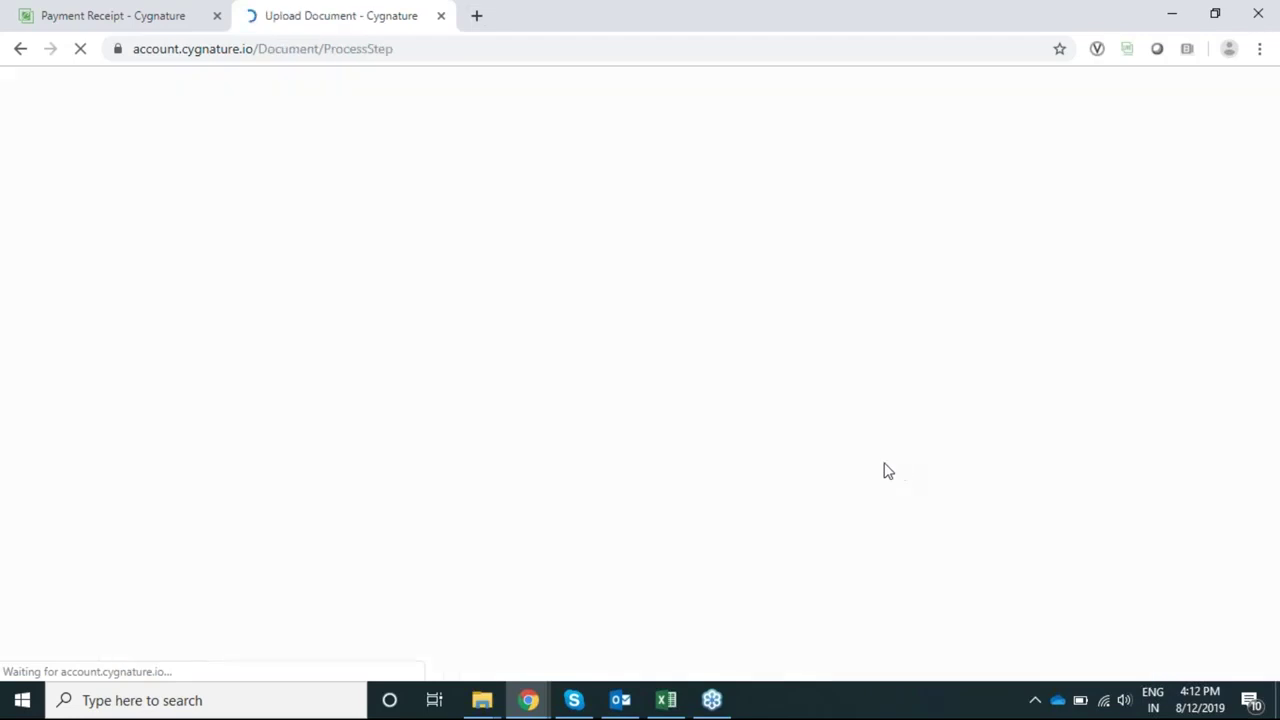
Step: Set the document category to Non-Disclosure Agreement and the description to "Sample NDA"
left_click(494, 306)
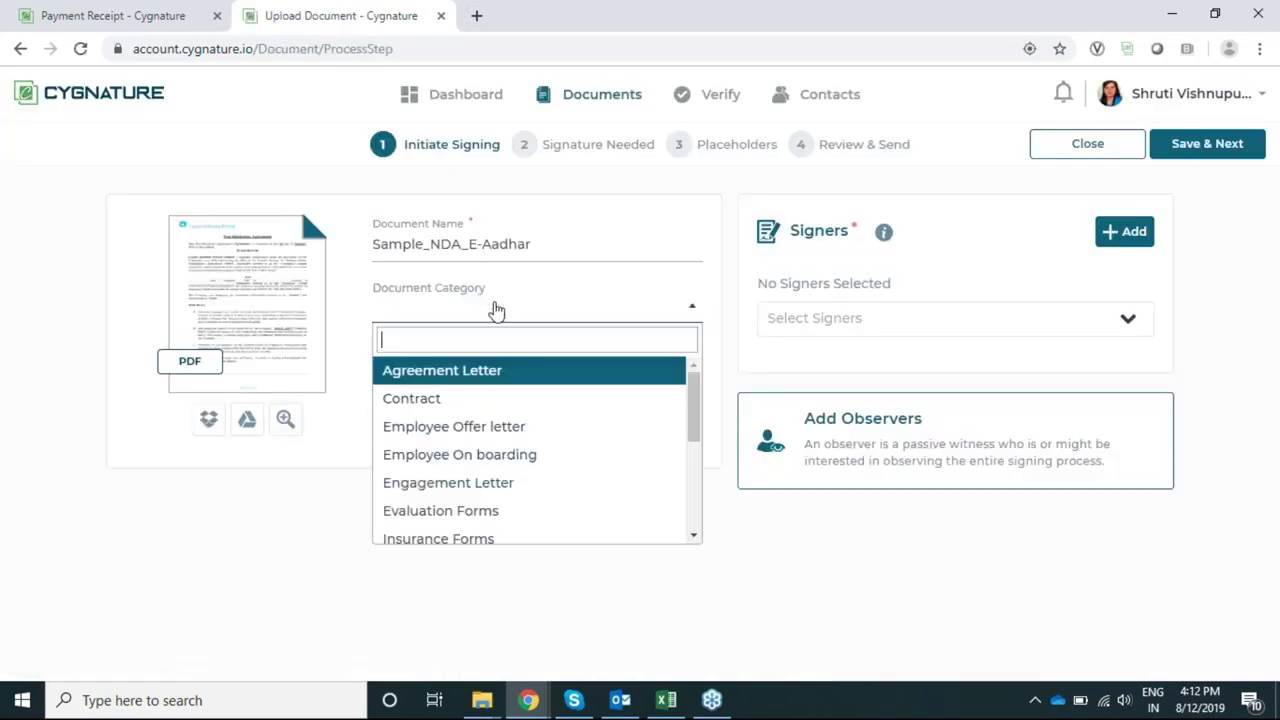
scroll(540, 470, "down", 3)
left_click(520, 362)
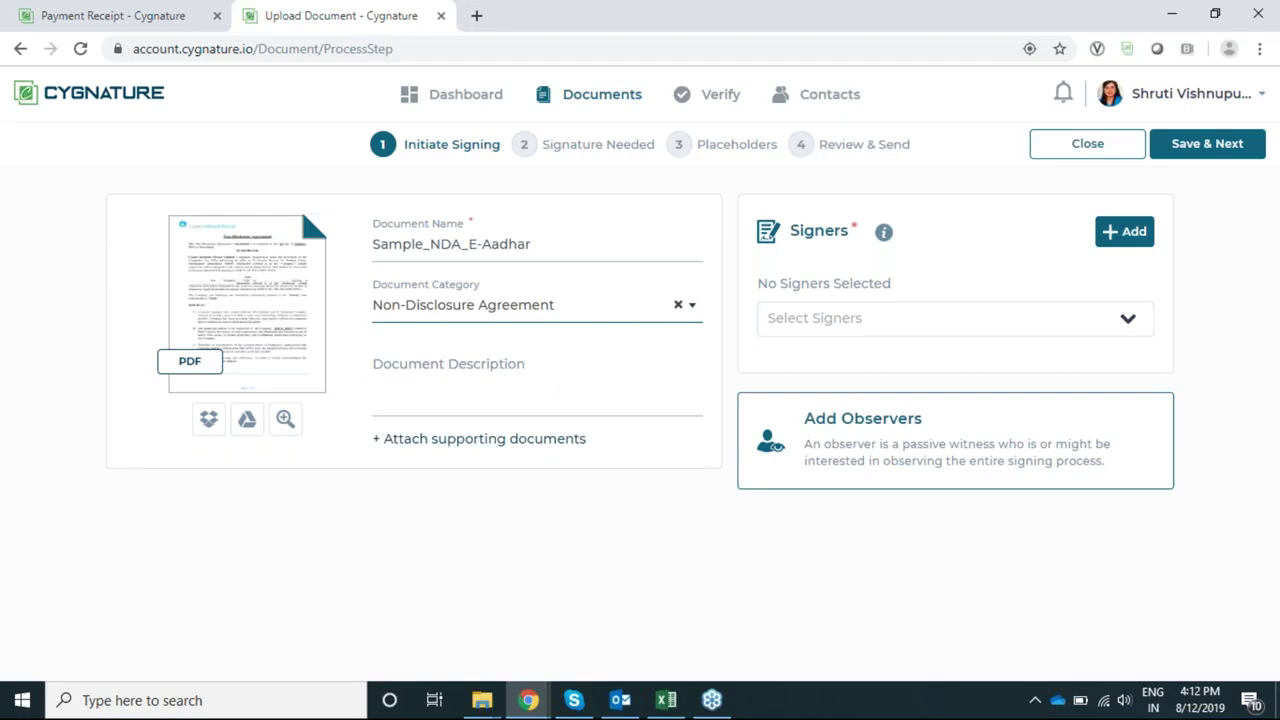
left_click(525, 393)
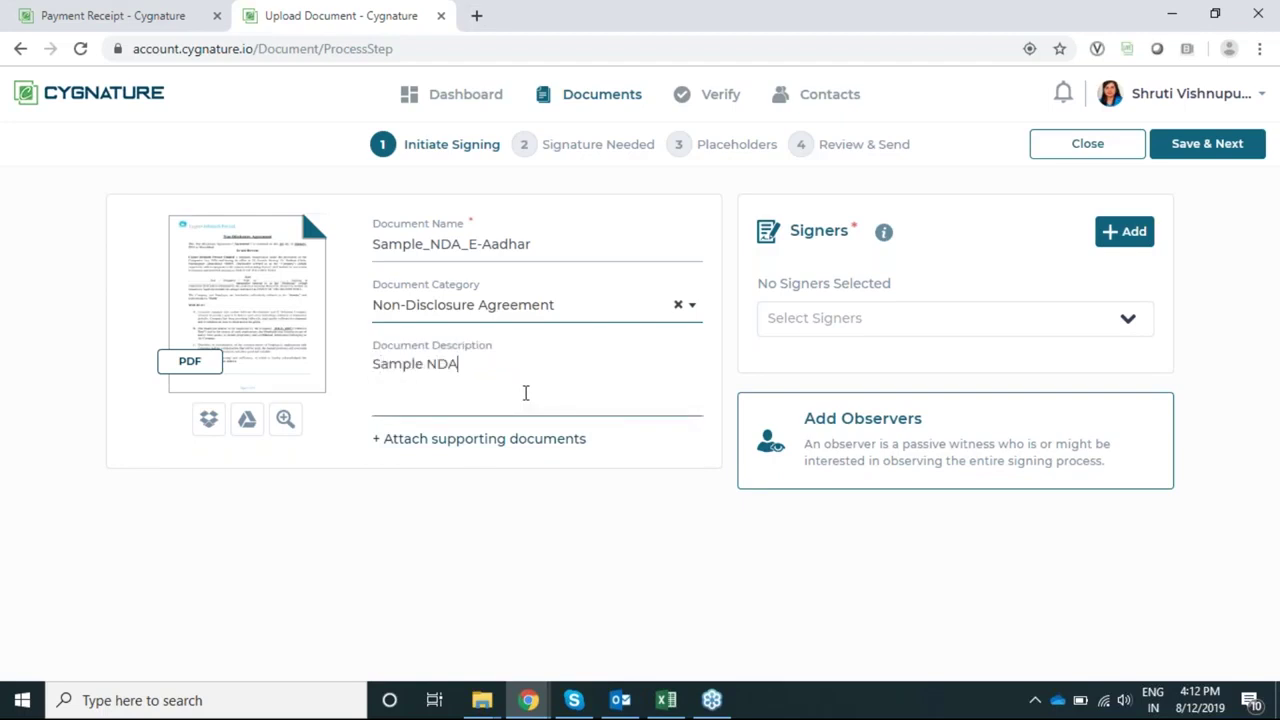
Step: Add the account holder as signer and the contact with the initials DA as observer, and save the initial signing details
left_click(857, 323)
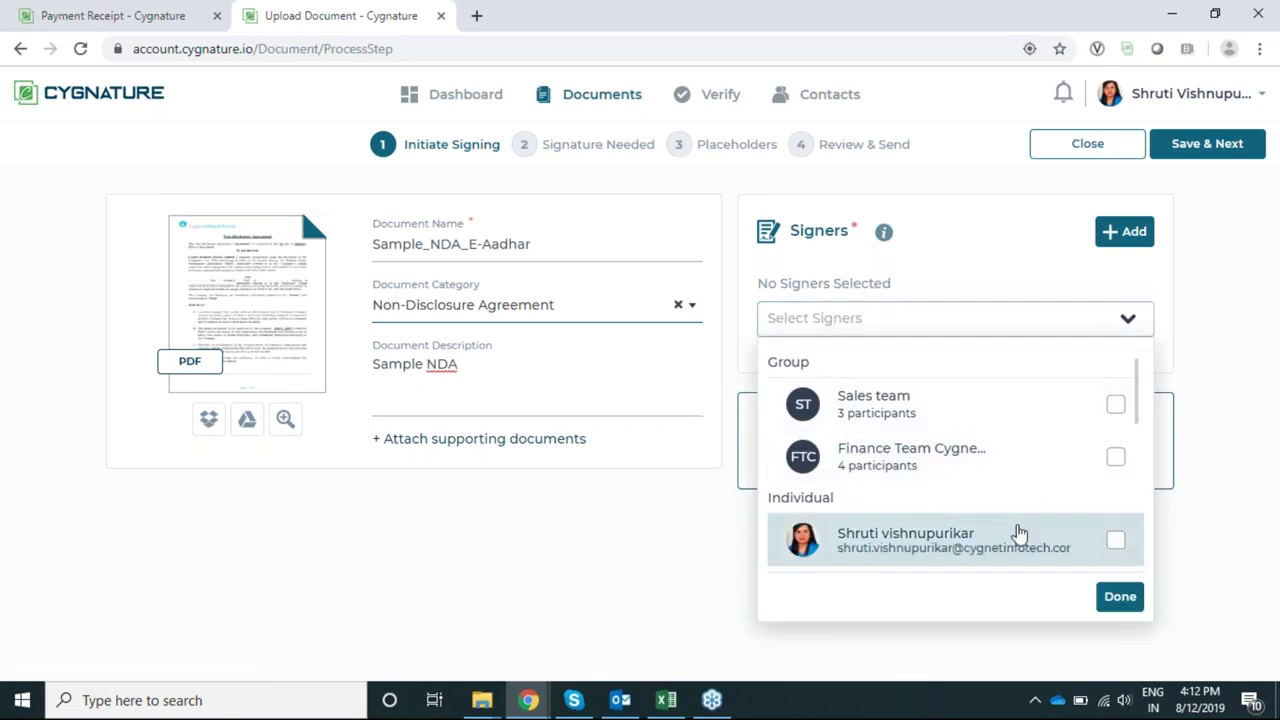
left_click(1020, 538)
left_click(1111, 596)
left_click(860, 440)
scroll(735, 408, "down", 1)
scroll(735, 400, "down", 2)
left_click(752, 350)
left_click(790, 614)
left_click(1186, 149)
Step: Enable the location requirement for signers and look up Lord Dattatray Temple in Hinjawadi on the signing location map
scroll(820, 577, "down", 4)
left_click(820, 577)
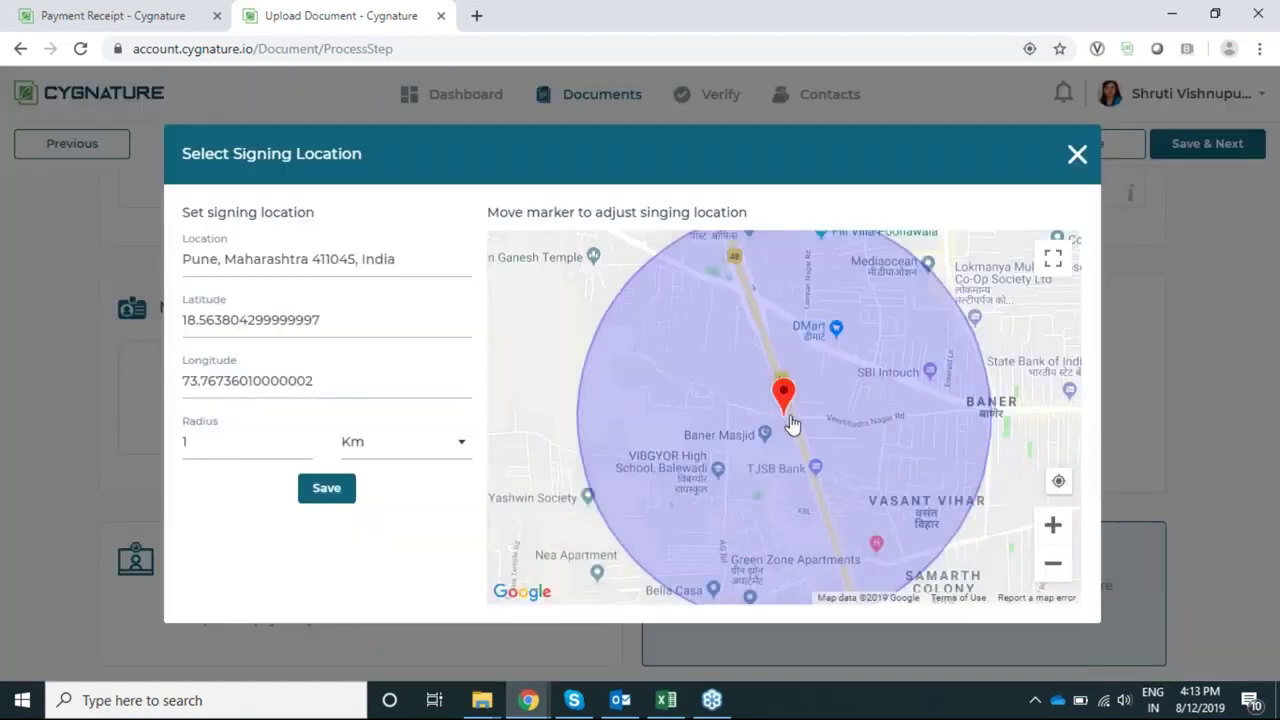
left_click_drag(526, 309, 663, 372)
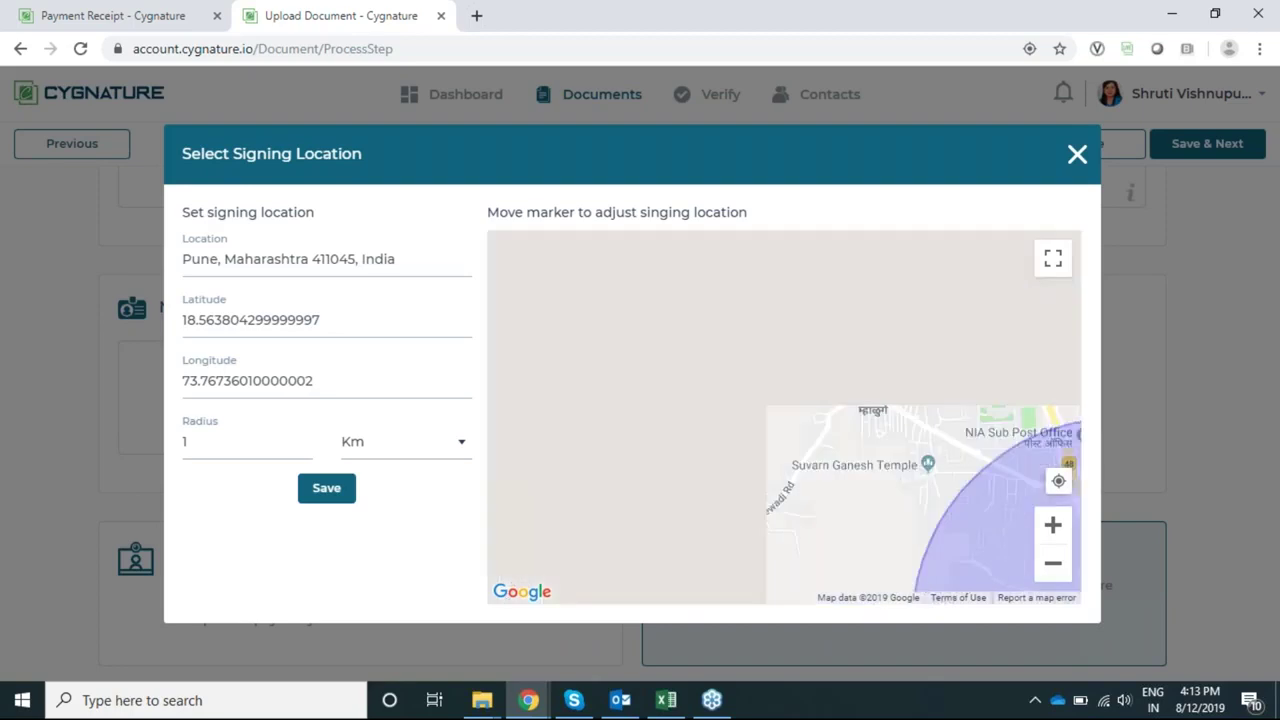
left_click_drag(560, 240, 620, 410)
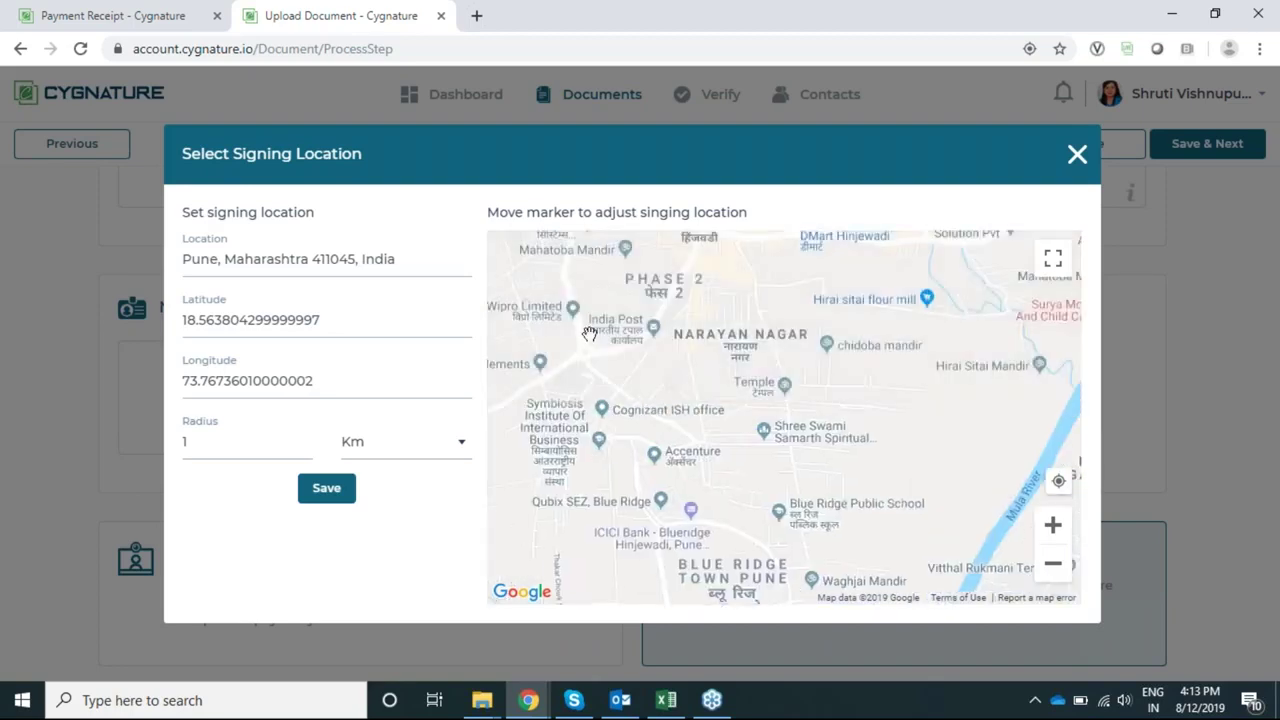
left_click_drag(644, 313, 665, 388)
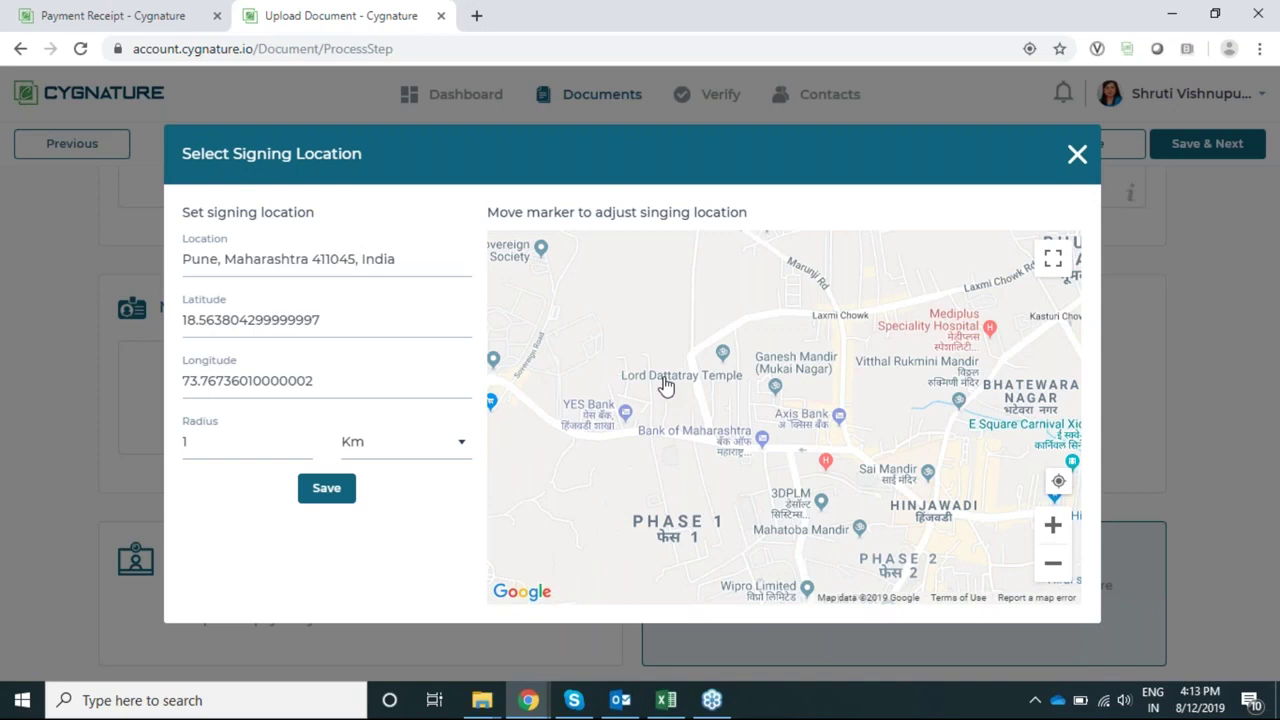
left_click(722, 355)
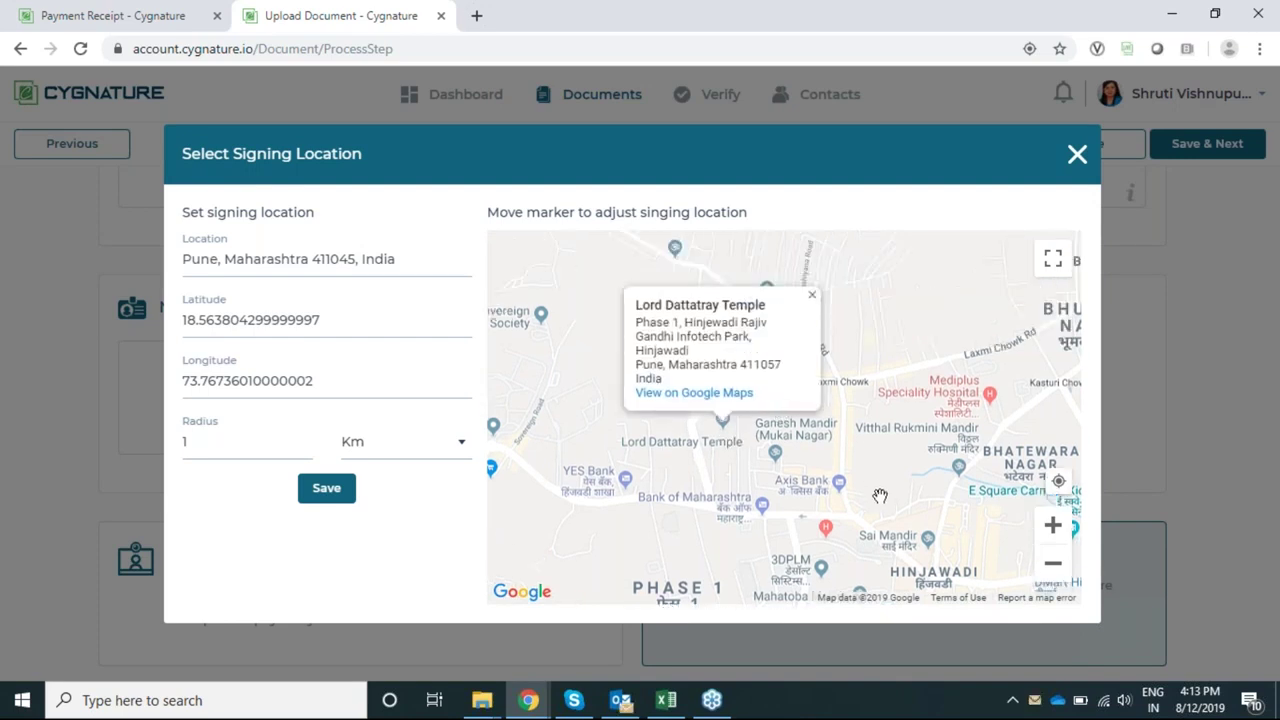
Step: Move the signing location marker to Kasarsai, northwest of Hinjawadi, and save it with a 1 Km radius
scroll(880, 494, "down", 1)
left_click_drag(880, 494, 731, 357)
scroll(731, 357, "down", 2)
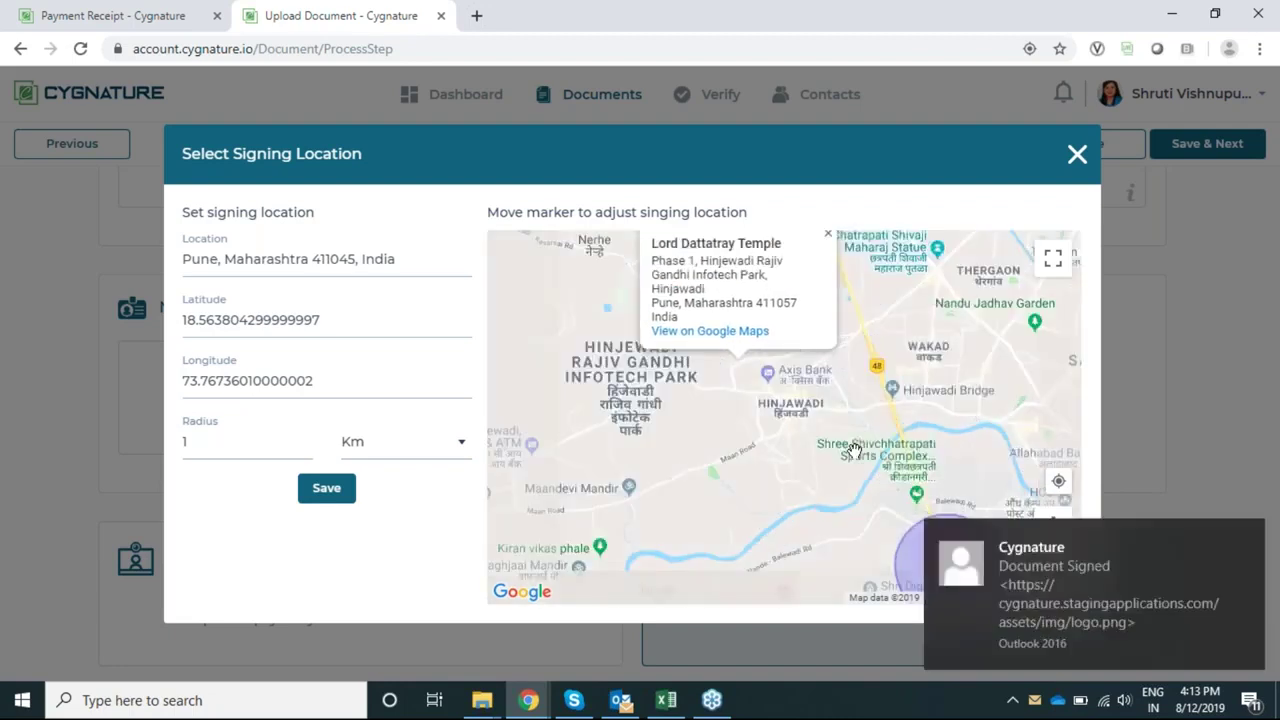
left_click(1248, 540)
mouse_move(900, 487)
left_mouse_down()
mouse_move(810, 436)
mouse_move(650, 300)
left_mouse_up()
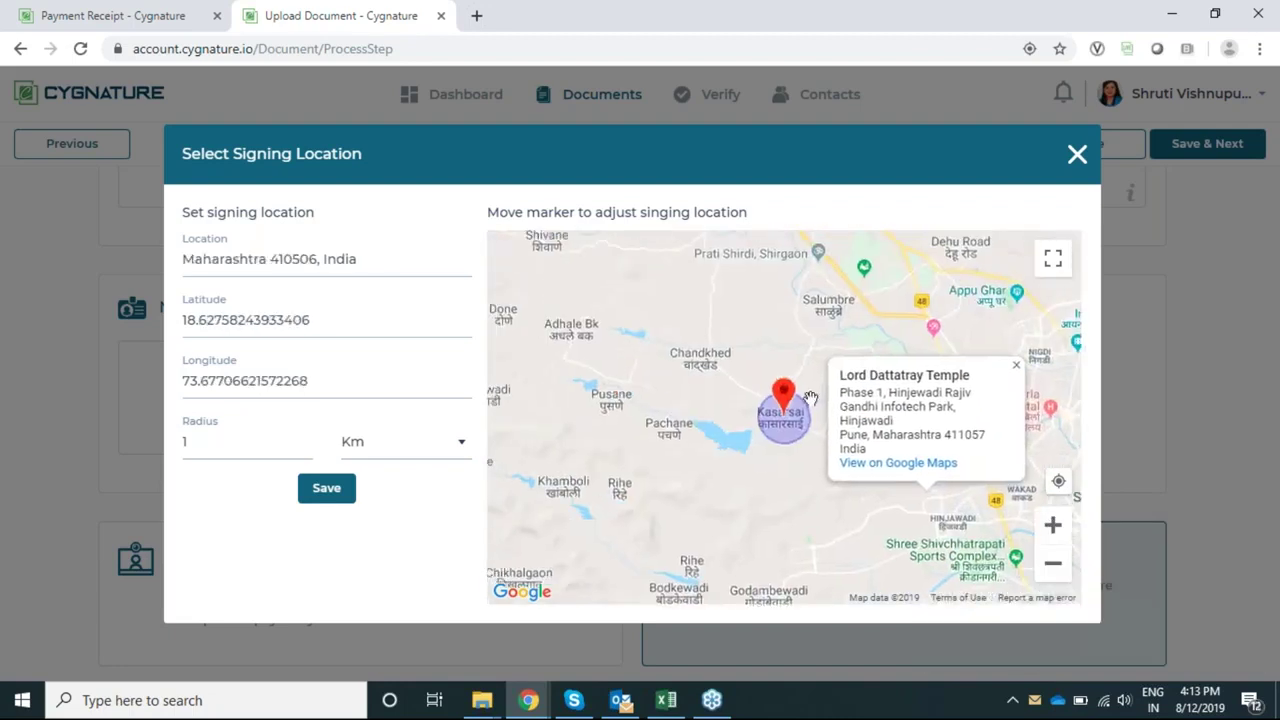
left_click(1249, 539)
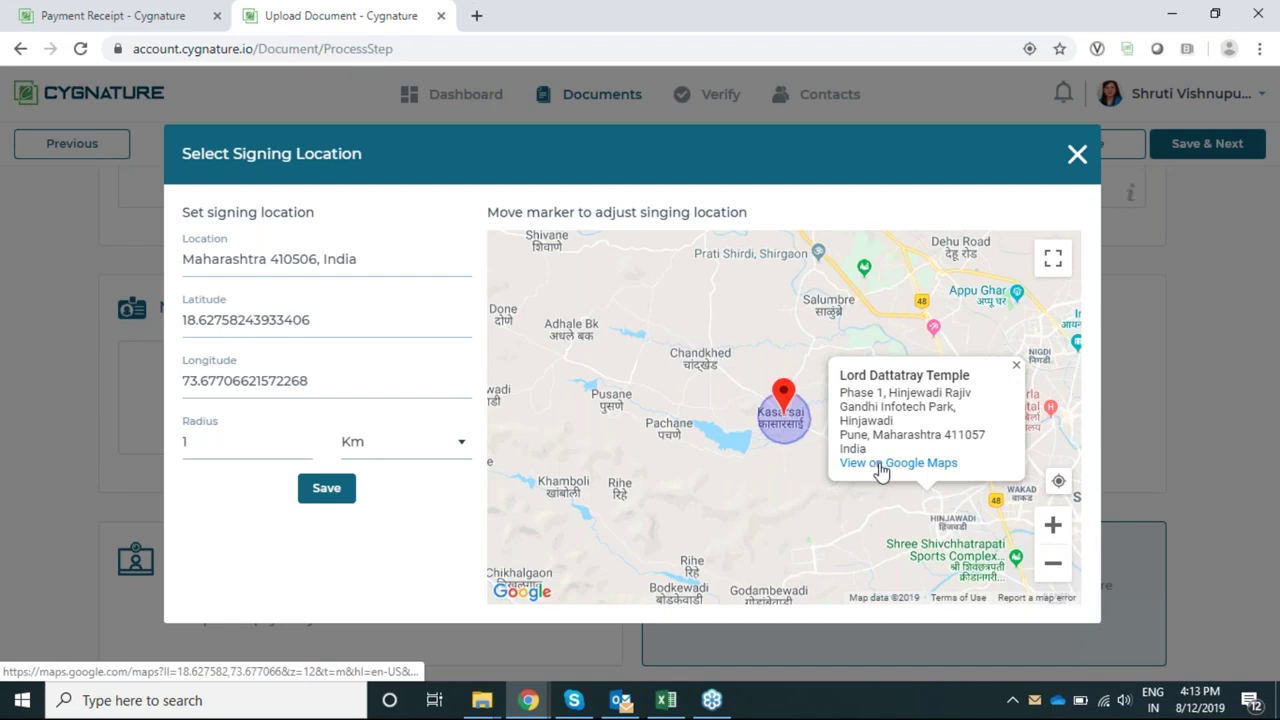
left_click(331, 498)
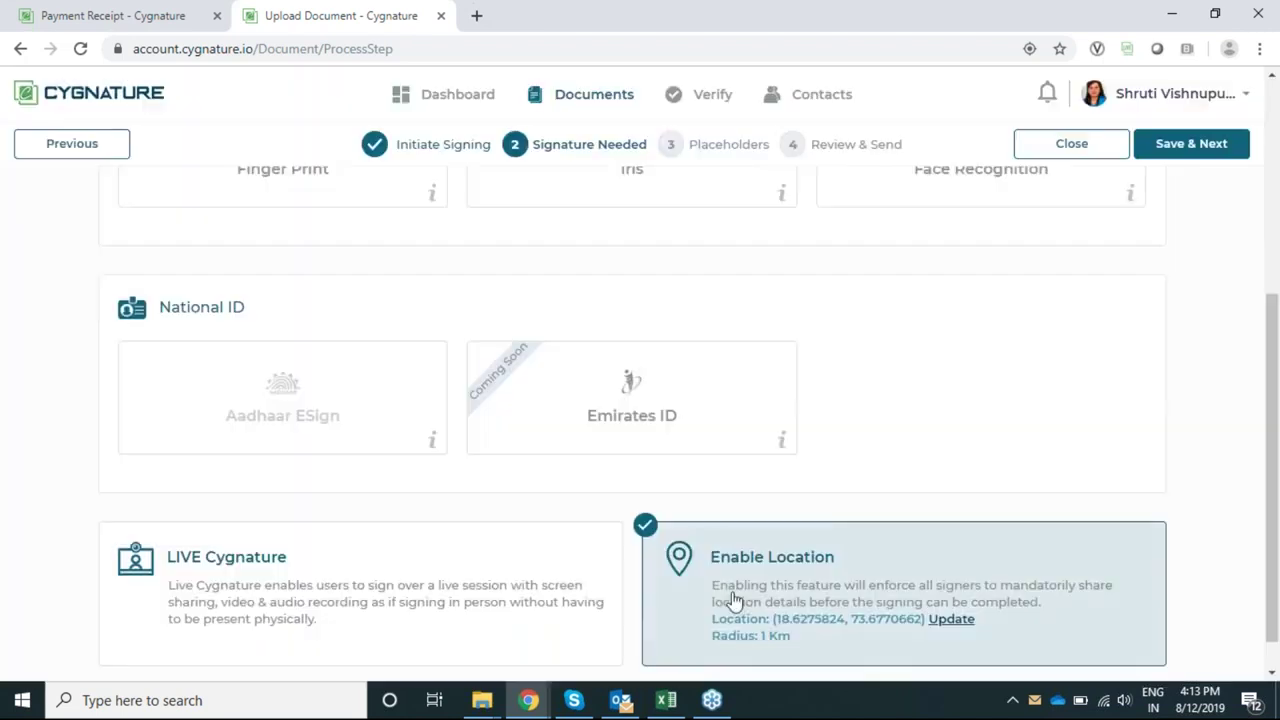
Step: Draw an E-Signature placeholder on page 8 below the Signature label in the Employee column and continue to the review stage
left_click(1191, 144)
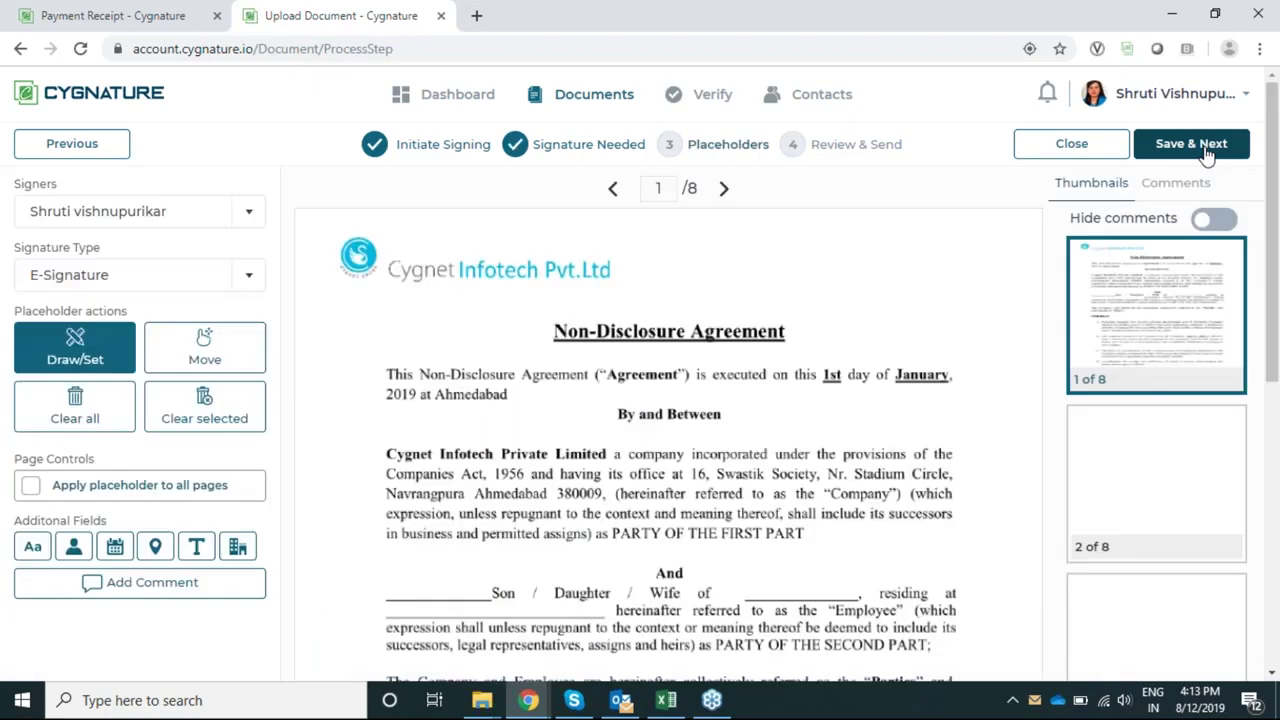
scroll(1240, 563, "down", 8)
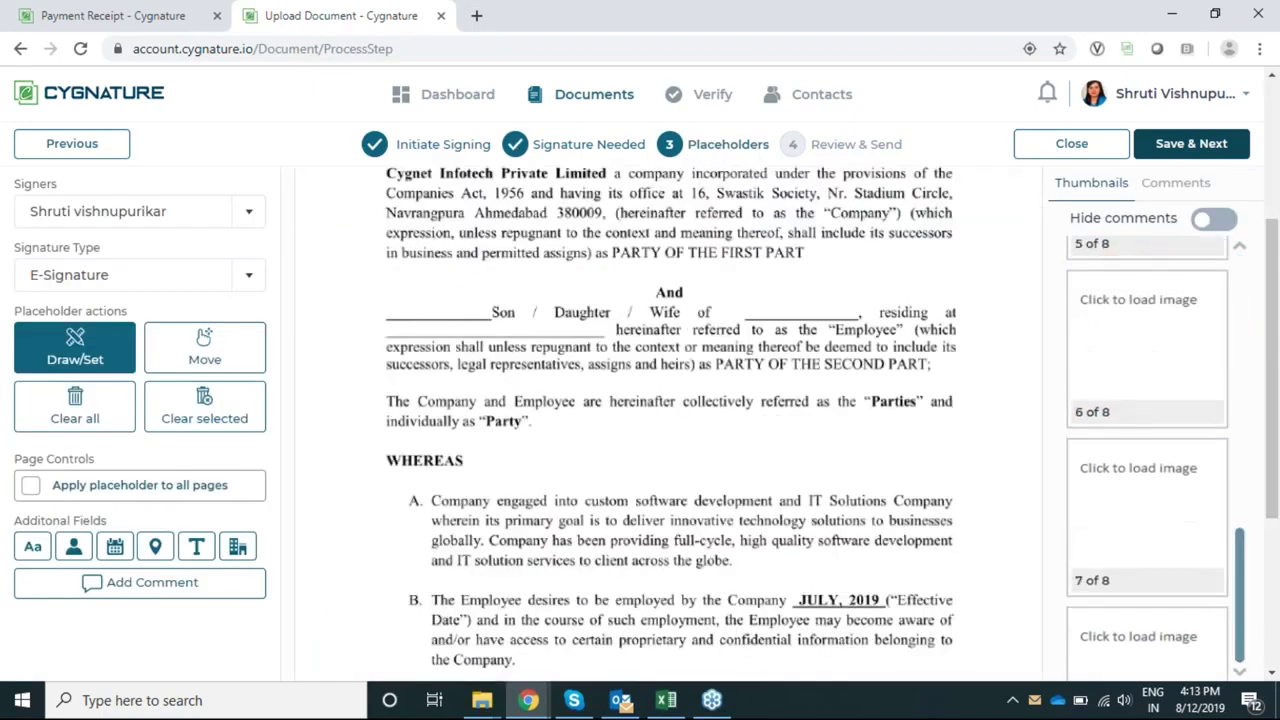
scroll(883, 543, "down", 3)
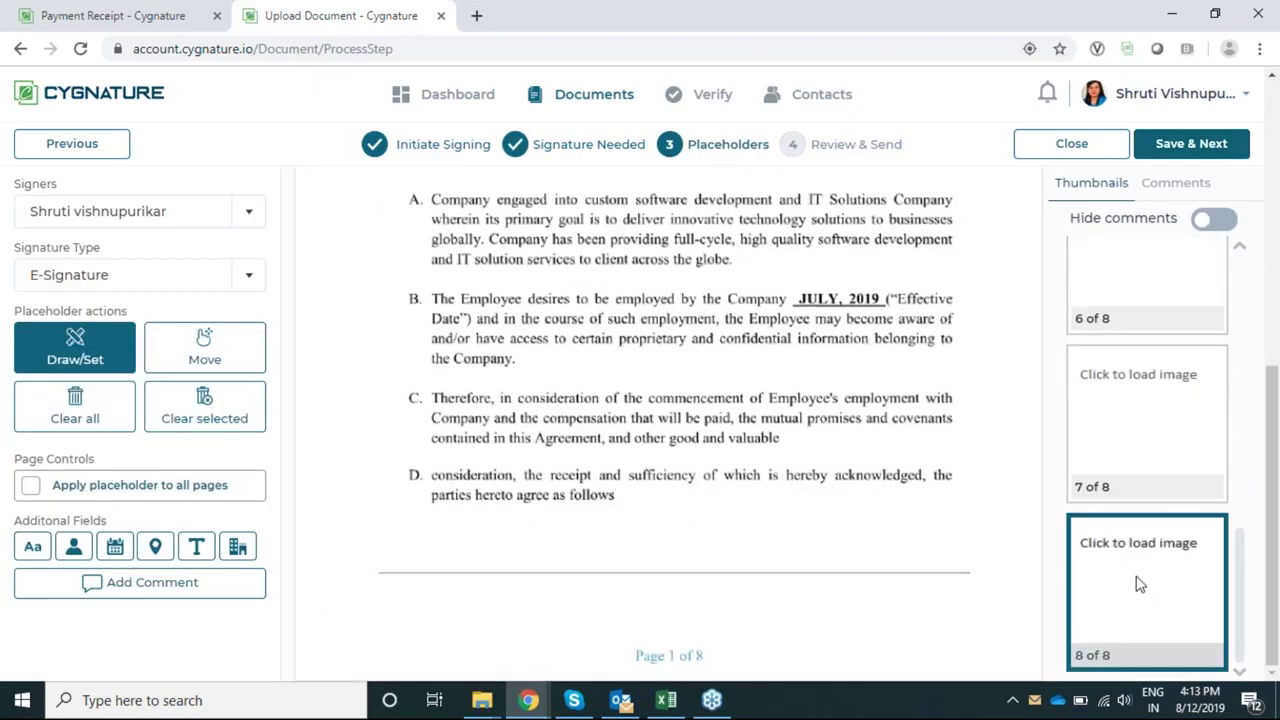
left_click(1143, 576)
scroll(1123, 531, "up", 3)
scroll(870, 380, "up", 3)
scroll(870, 380, "up", 2)
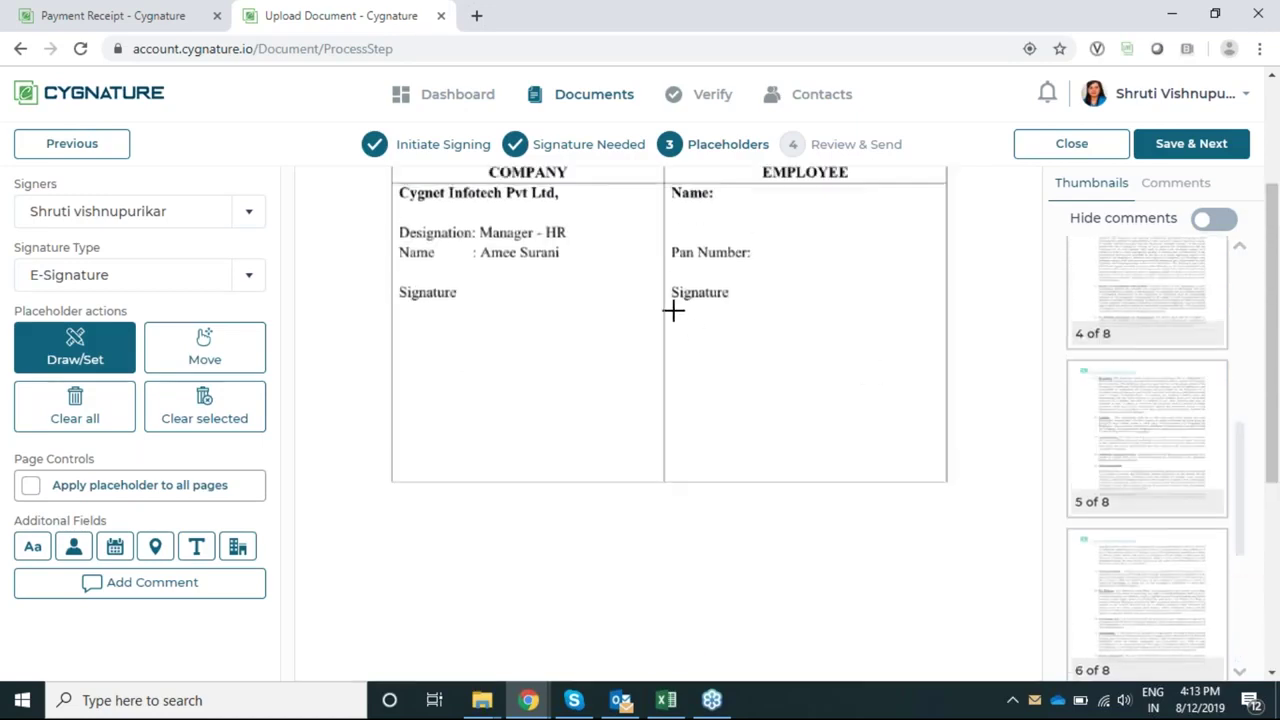
left_click_drag(672, 311, 922, 399)
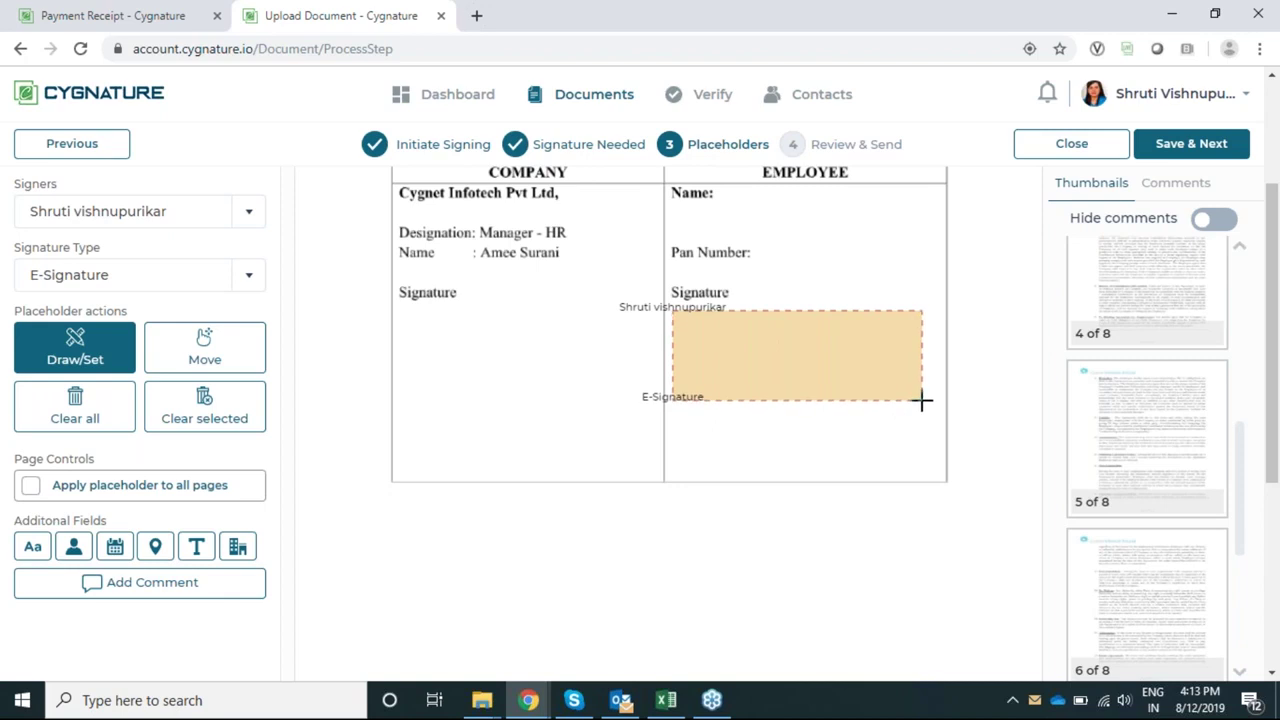
left_click(1172, 150)
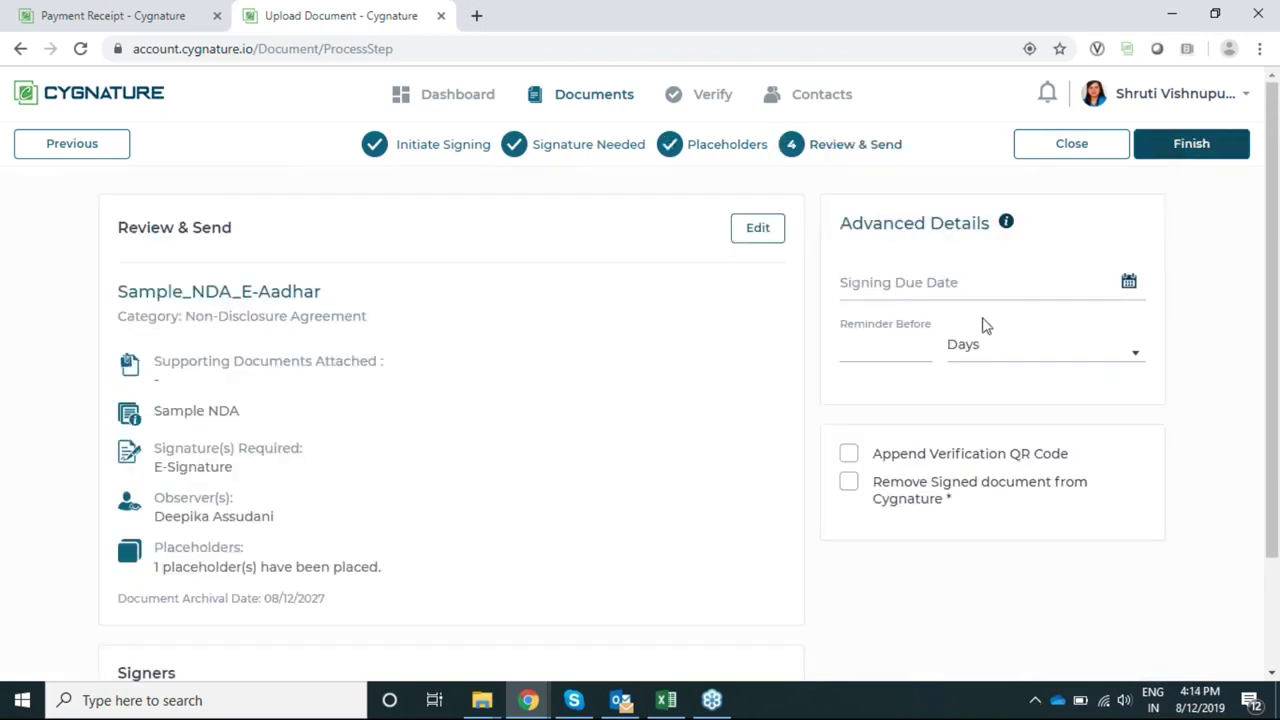
Step: Set the signing due date to 08/27/2019 with a reminder 1 day before, append the verification QR code, and finish the document setup
left_click(977, 292)
left_click(947, 491)
left_click(893, 350)
type("1")
left_click(847, 452)
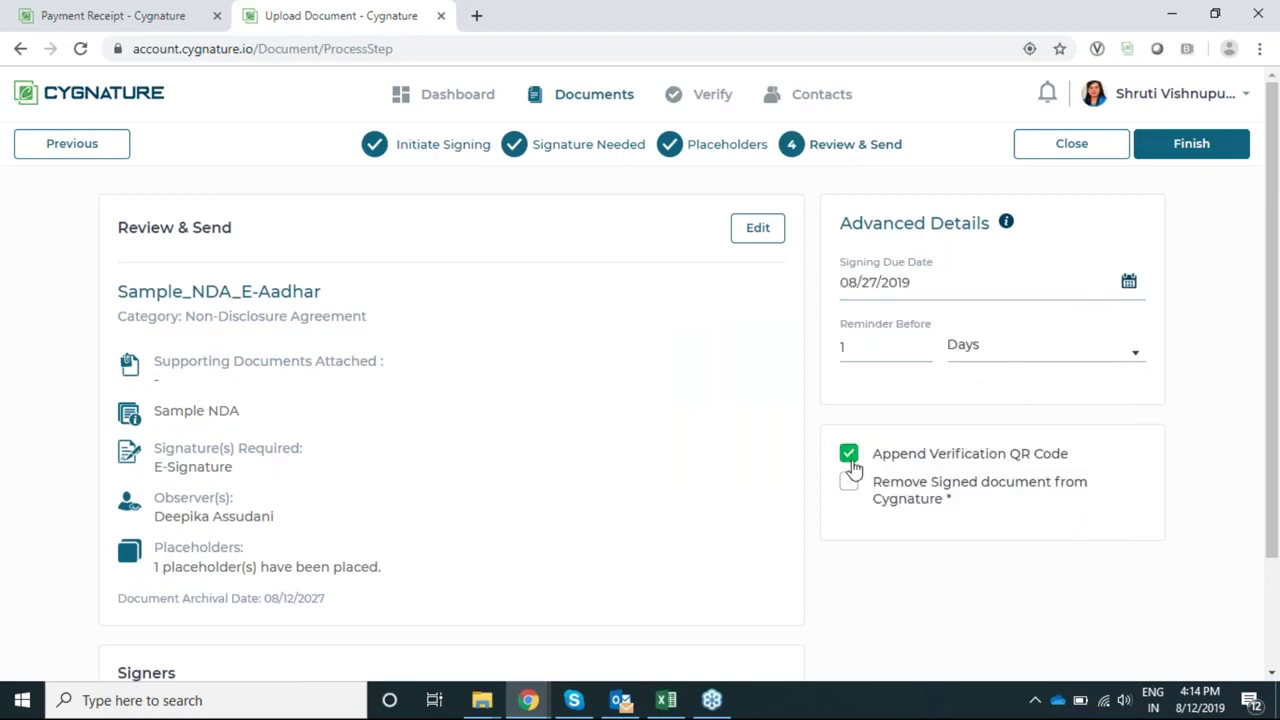
left_click(1222, 152)
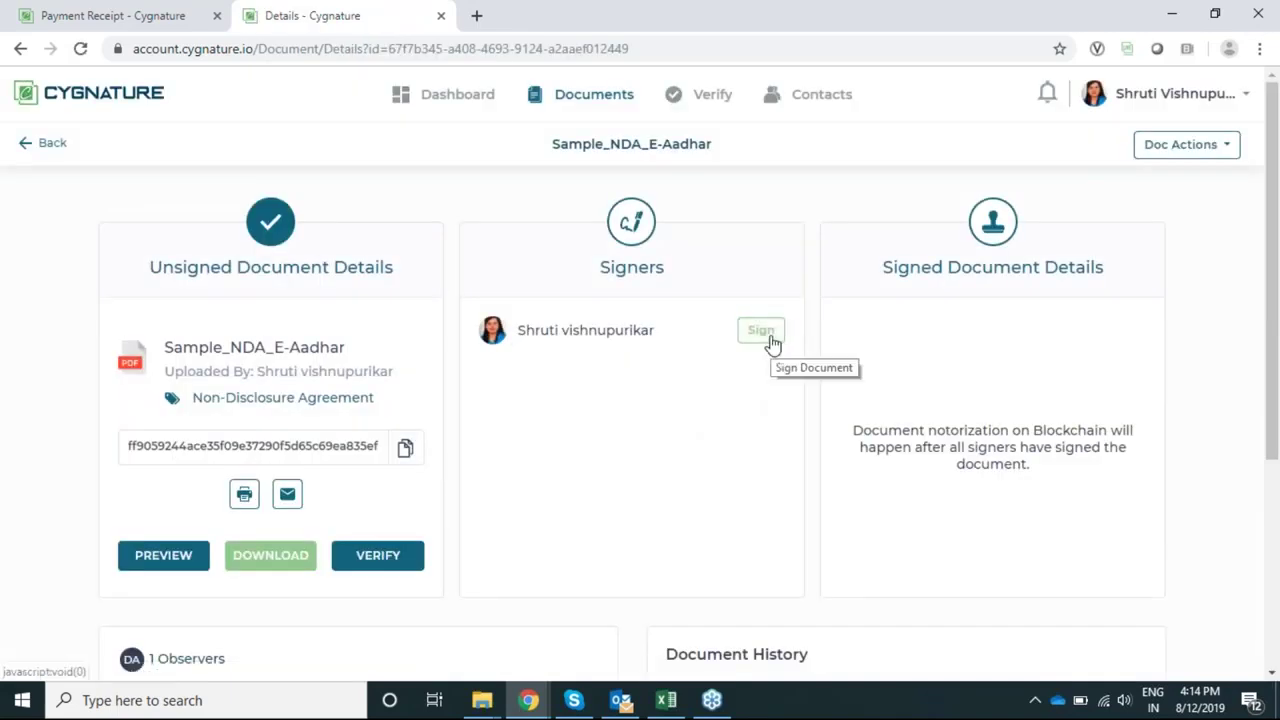
Step: Open Sample_NDA_E-Aadhar for signing and apply the saved E-Signature to the placeholder on page 8
left_click(770, 342)
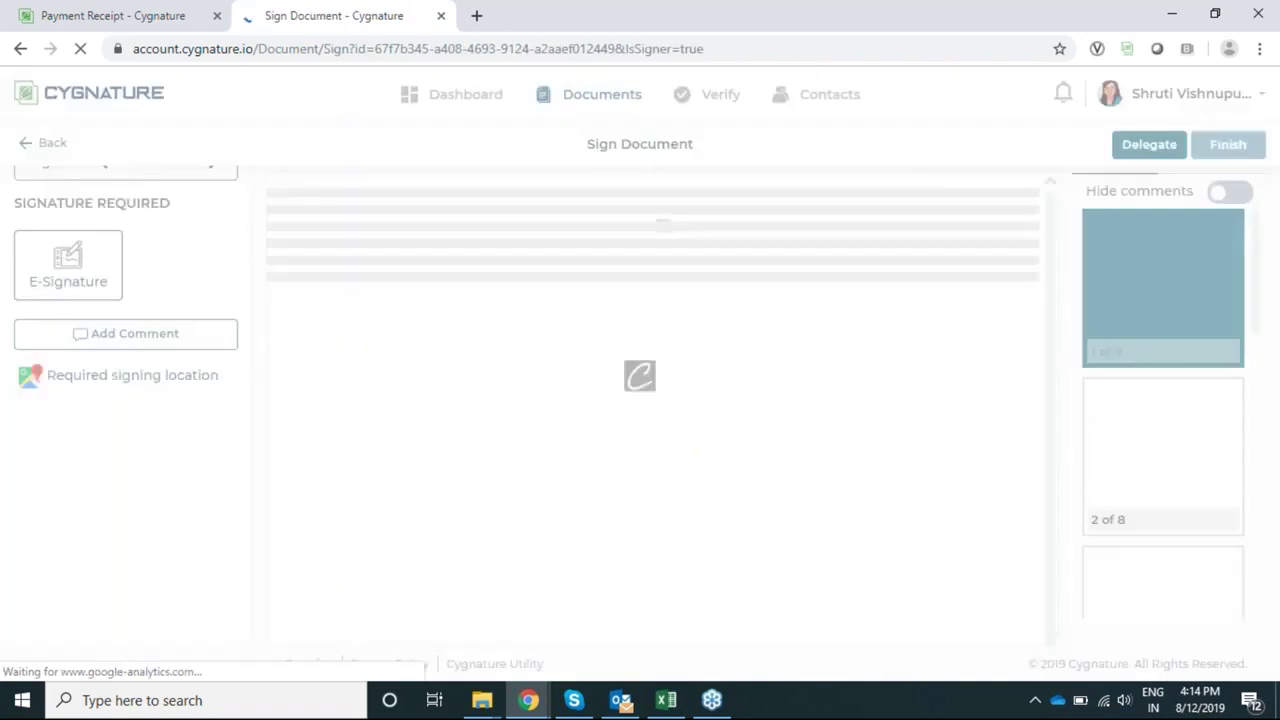
left_click_drag(1050, 212, 1046, 623)
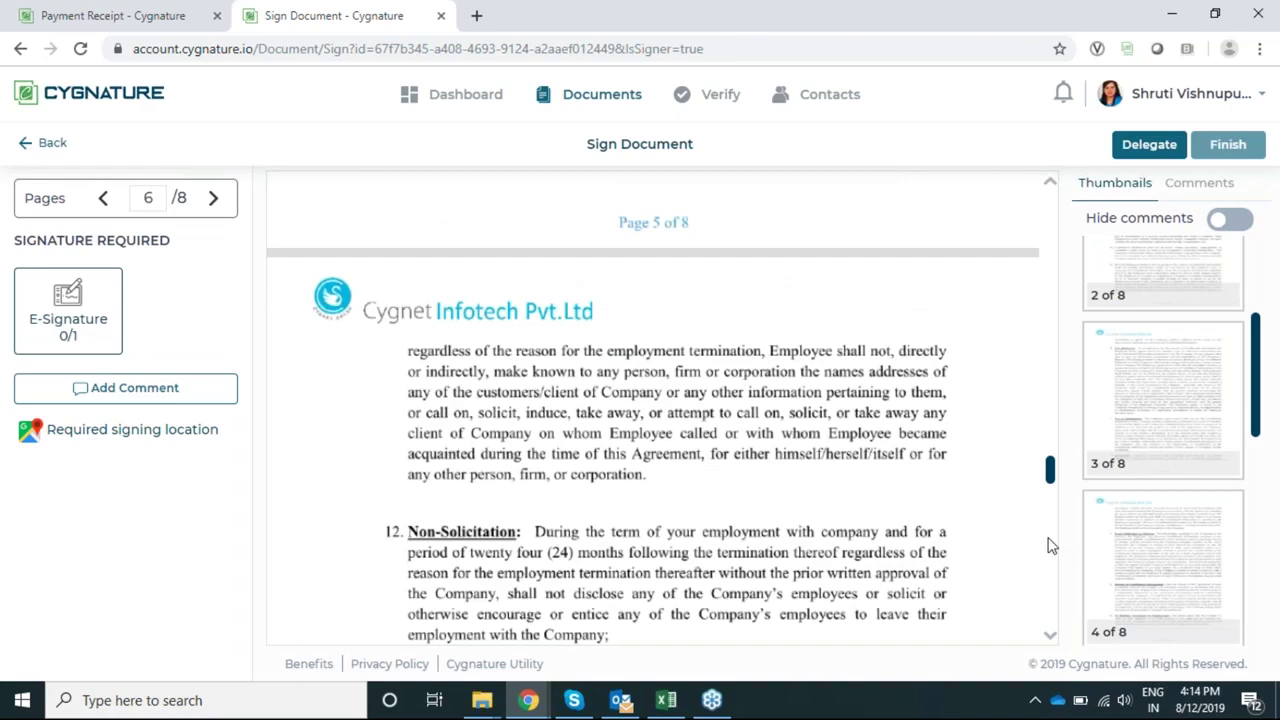
scroll(1050, 546, "down", 10)
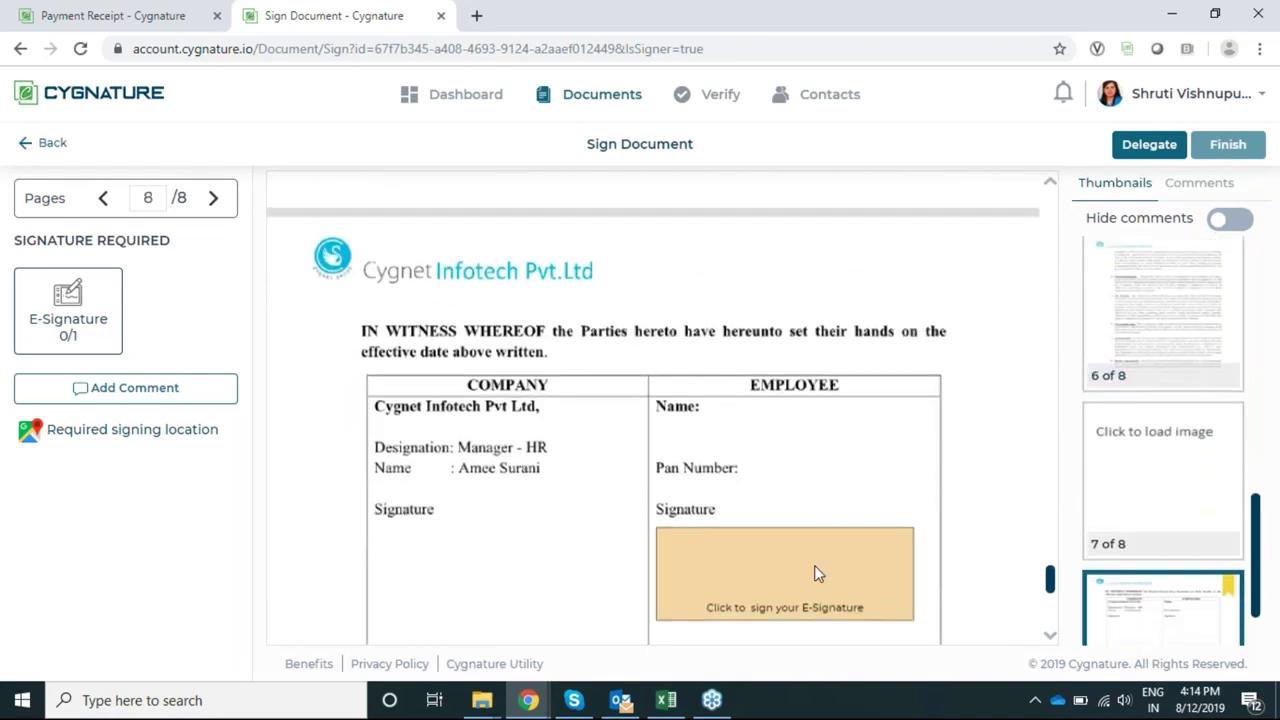
left_click(814, 565)
left_click(575, 438)
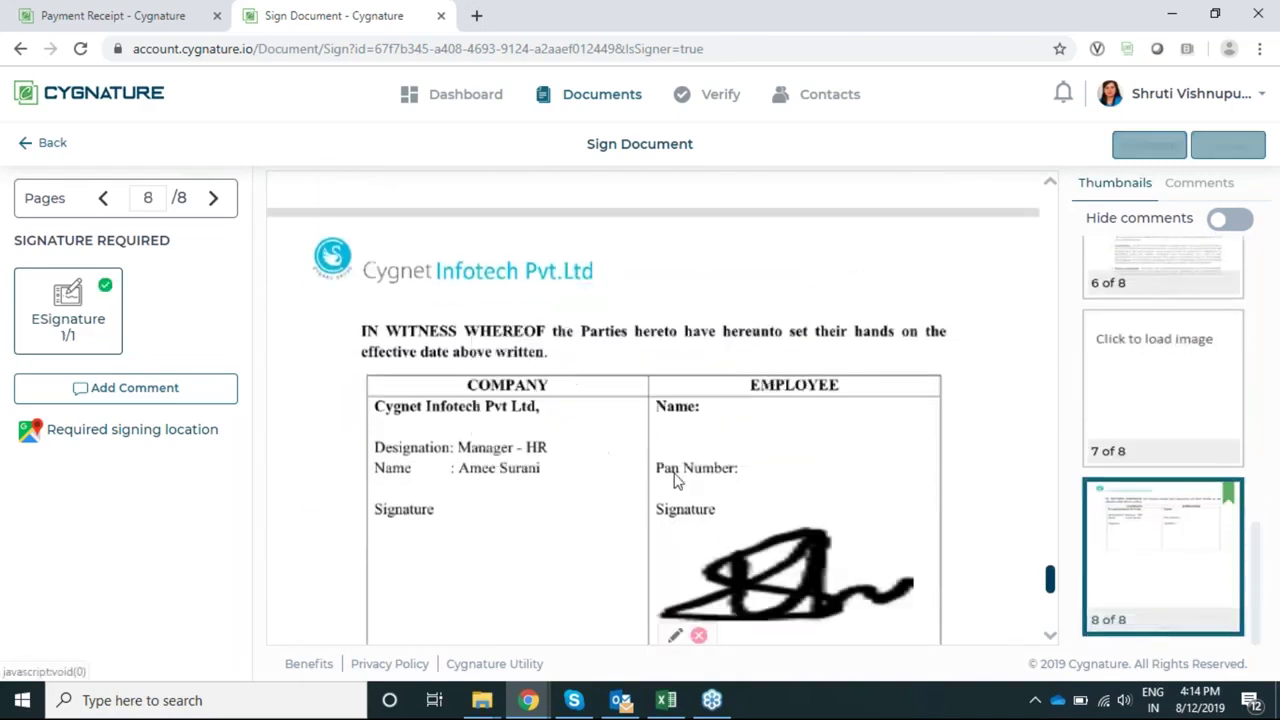
Step: Replace the E-Signature on page 8 with a hand-drawn signature and try to submit the signed document
left_click(675, 635)
left_click(567, 228)
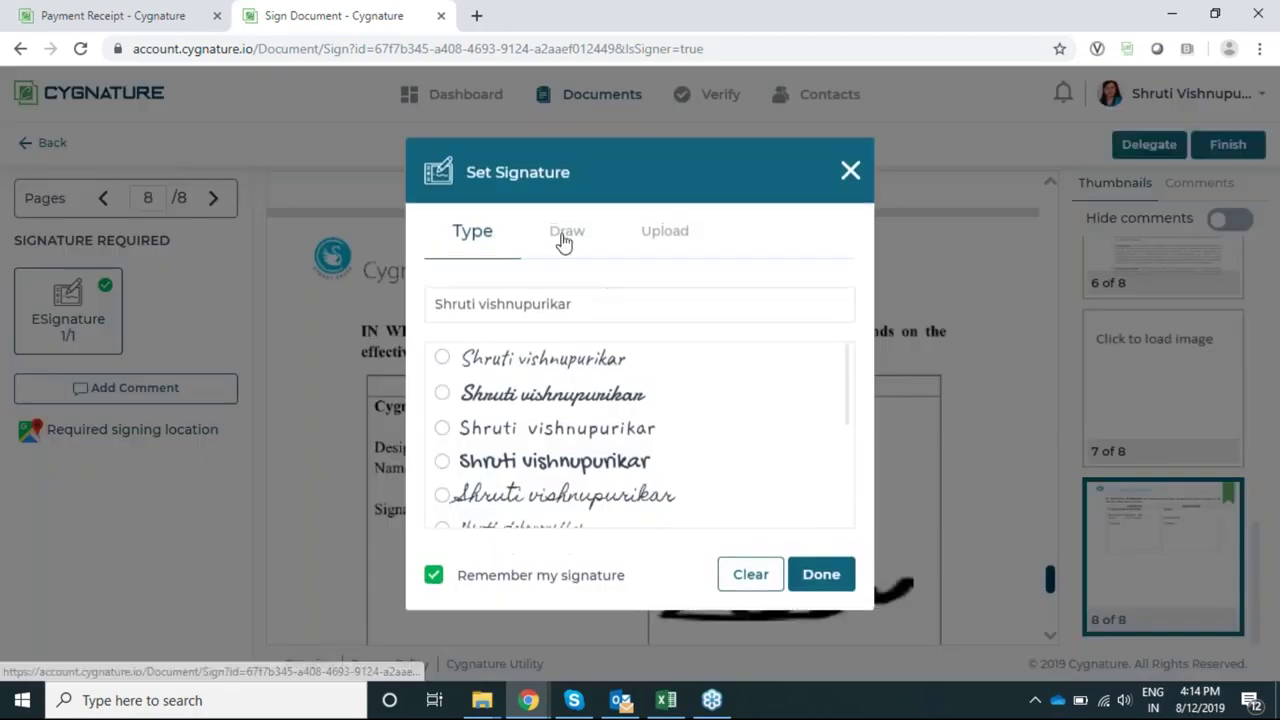
left_click_drag(560, 380, 590, 400)
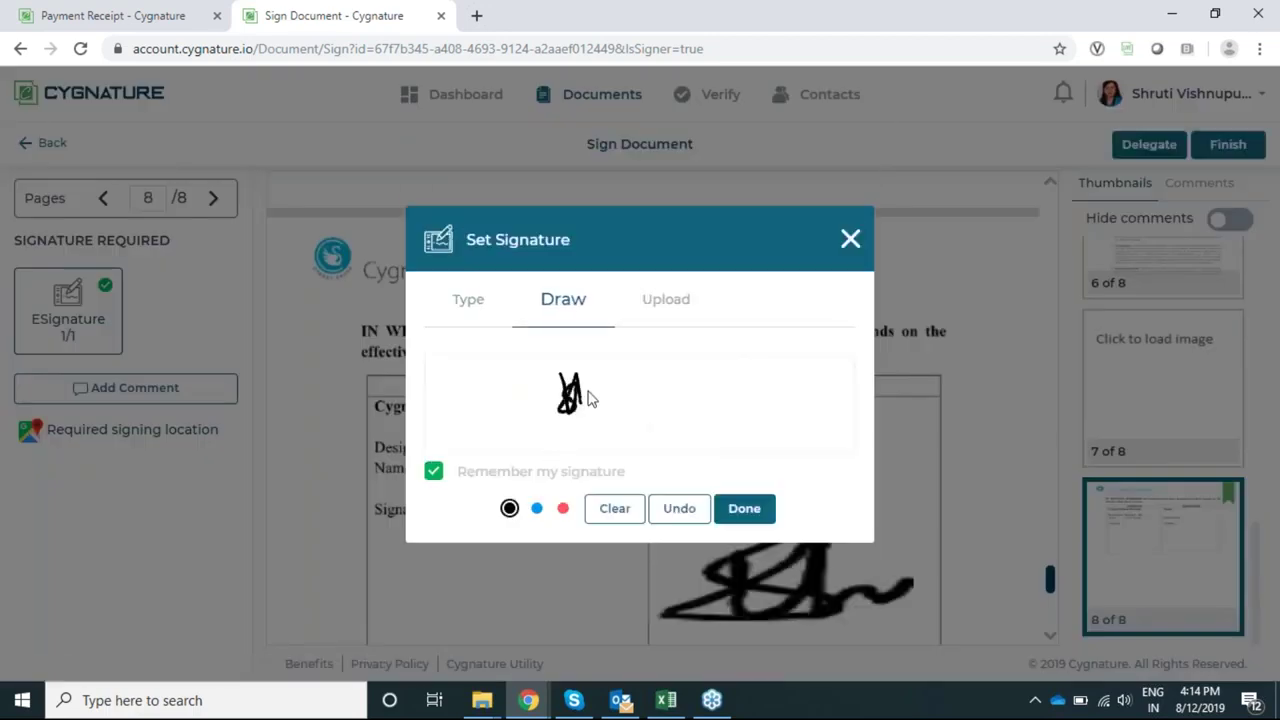
left_click(740, 510)
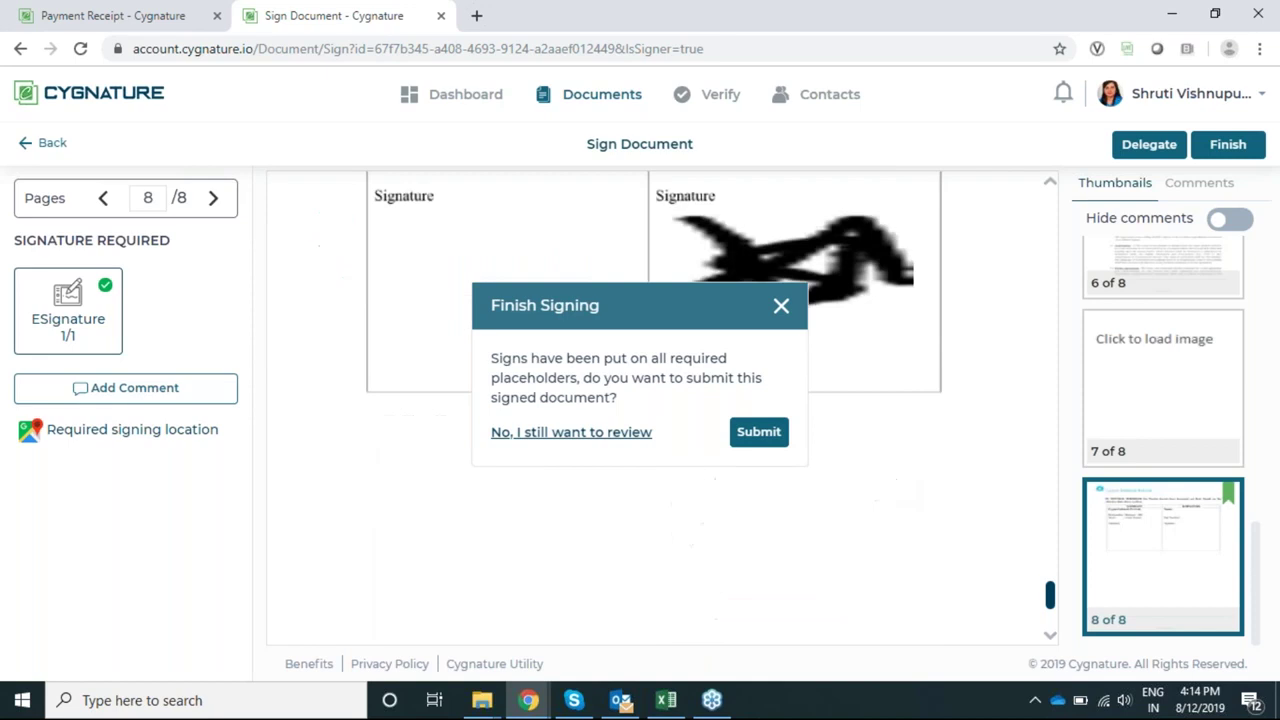
left_click(760, 437)
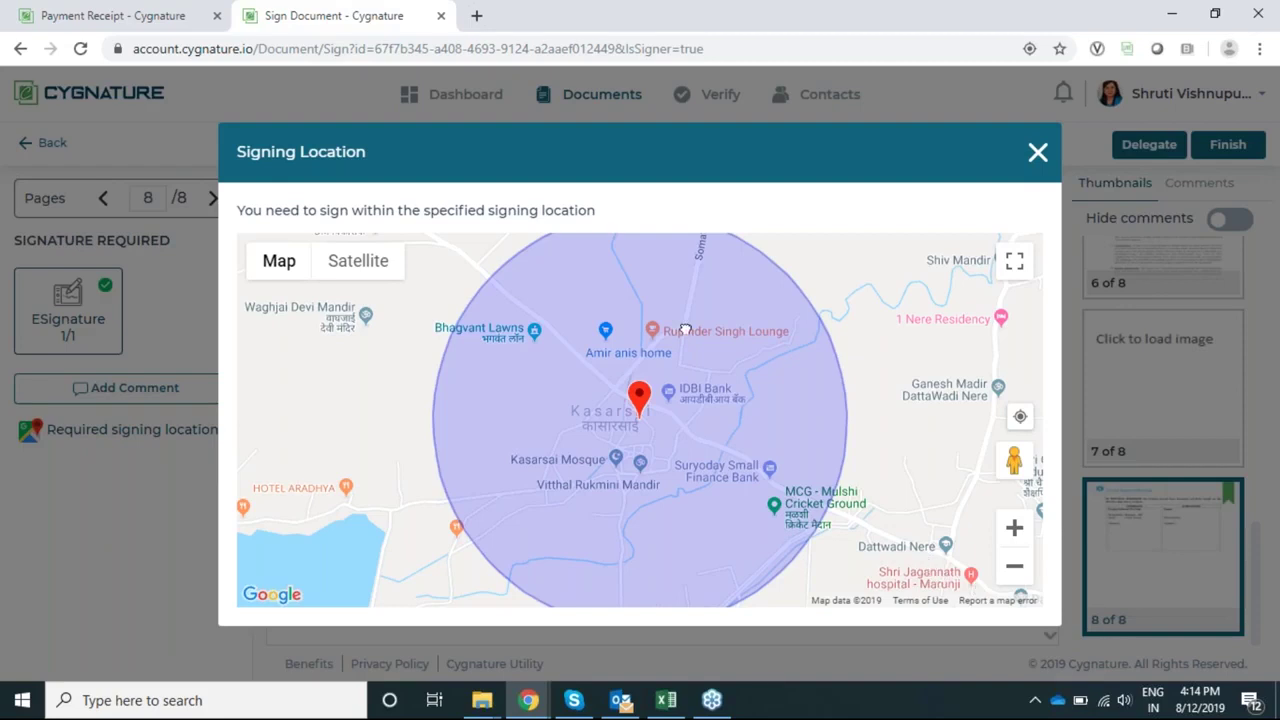
Step: Compare the required signing location around Kasarsai with the signer's current position on the map and close it
left_click_drag(685, 330, 420, 100)
scroll(794, 400, "down", 3)
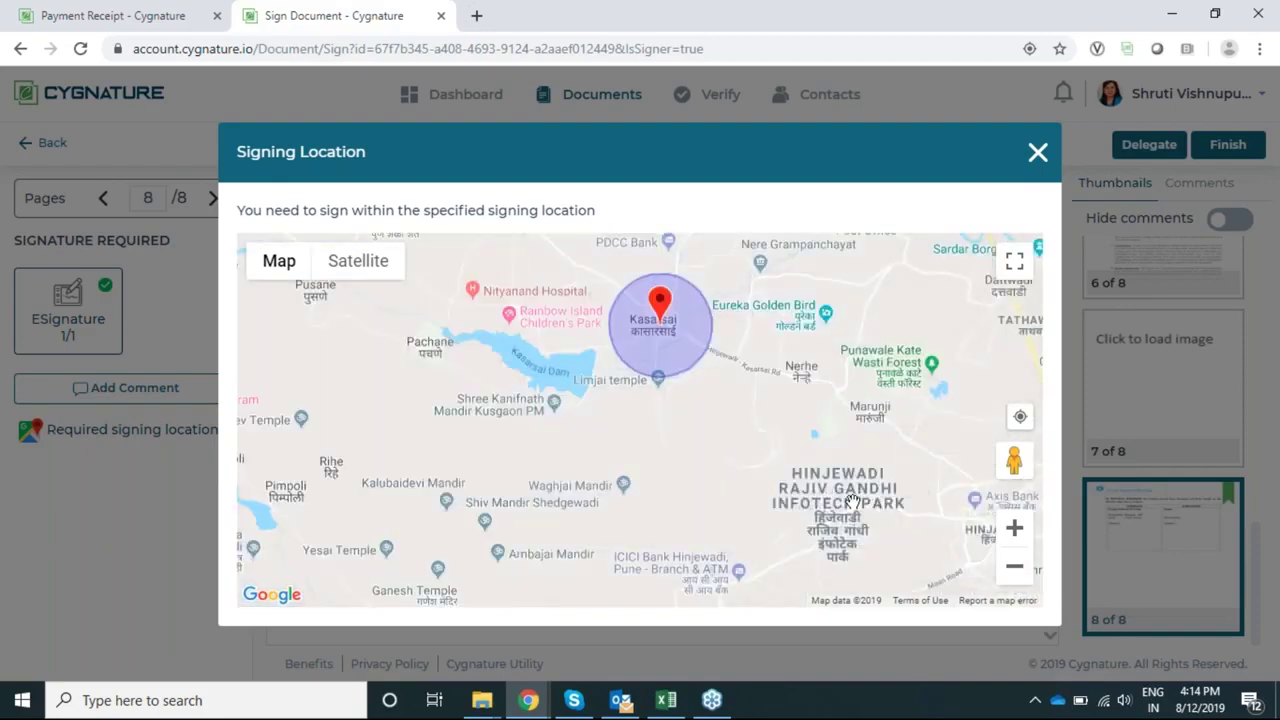
scroll(885, 507, "down", 1)
left_click_drag(995, 579, 845, 435)
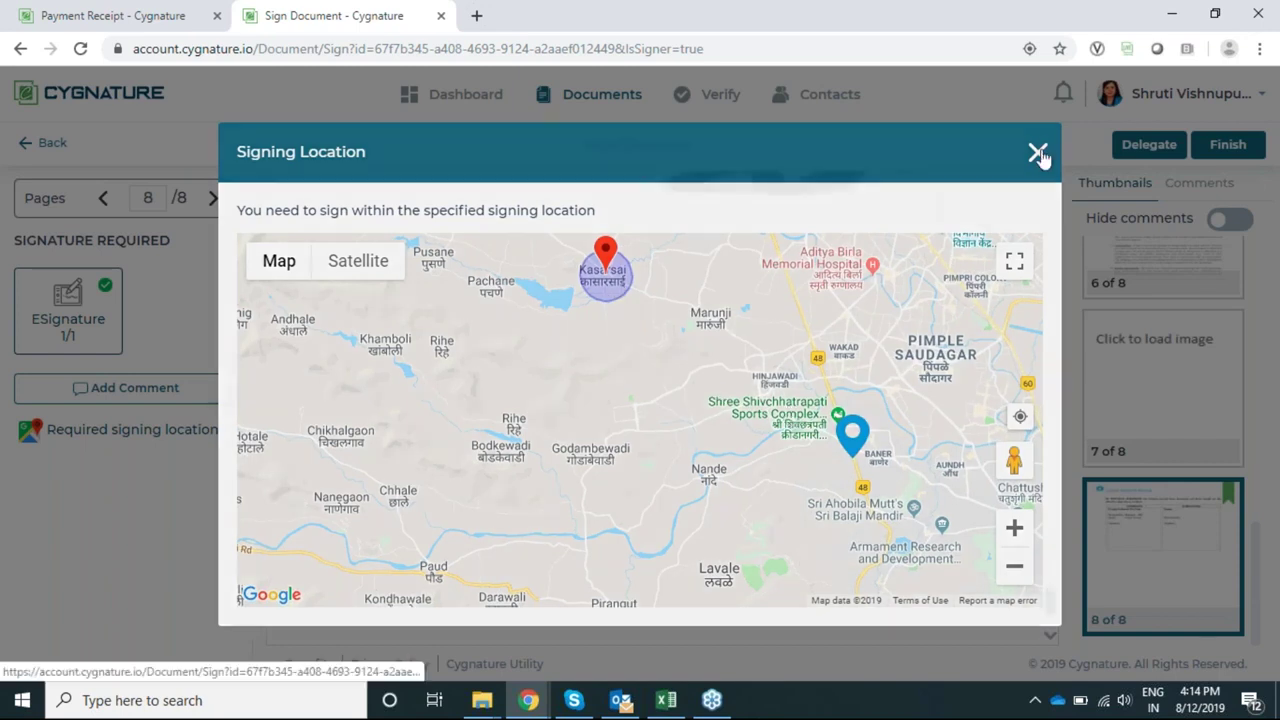
left_click(1038, 155)
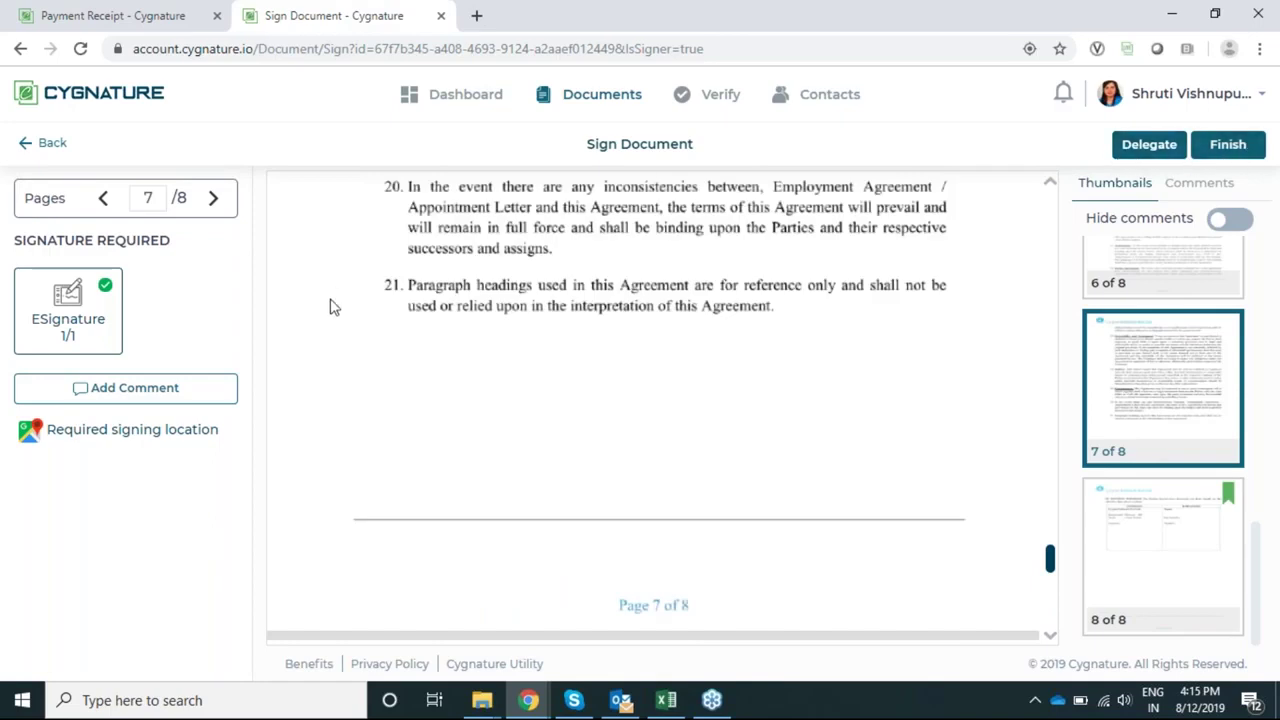
Step: Leave the unsigned document for the dashboard and open the account's access control preferences
scroll(345, 302, "up", 10)
scroll(824, 313, "up", 5)
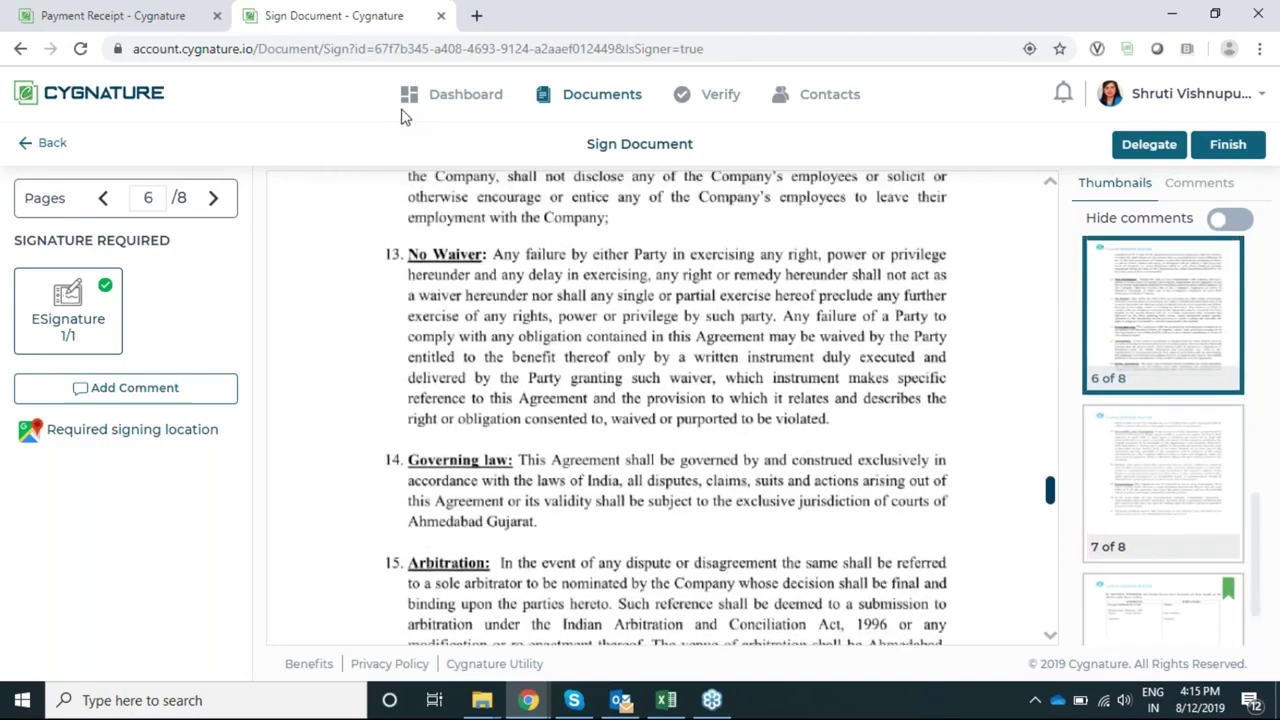
left_click(145, 103)
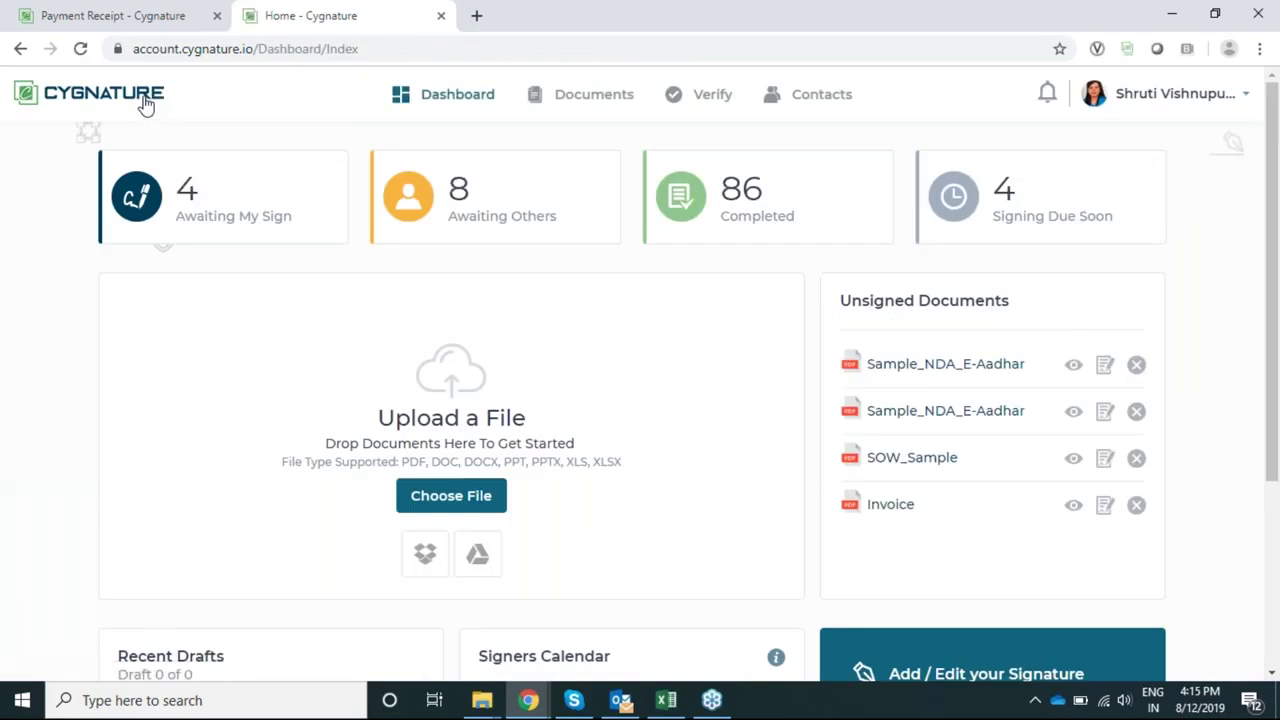
left_click(1208, 100)
left_click(1162, 104)
left_click(1192, 94)
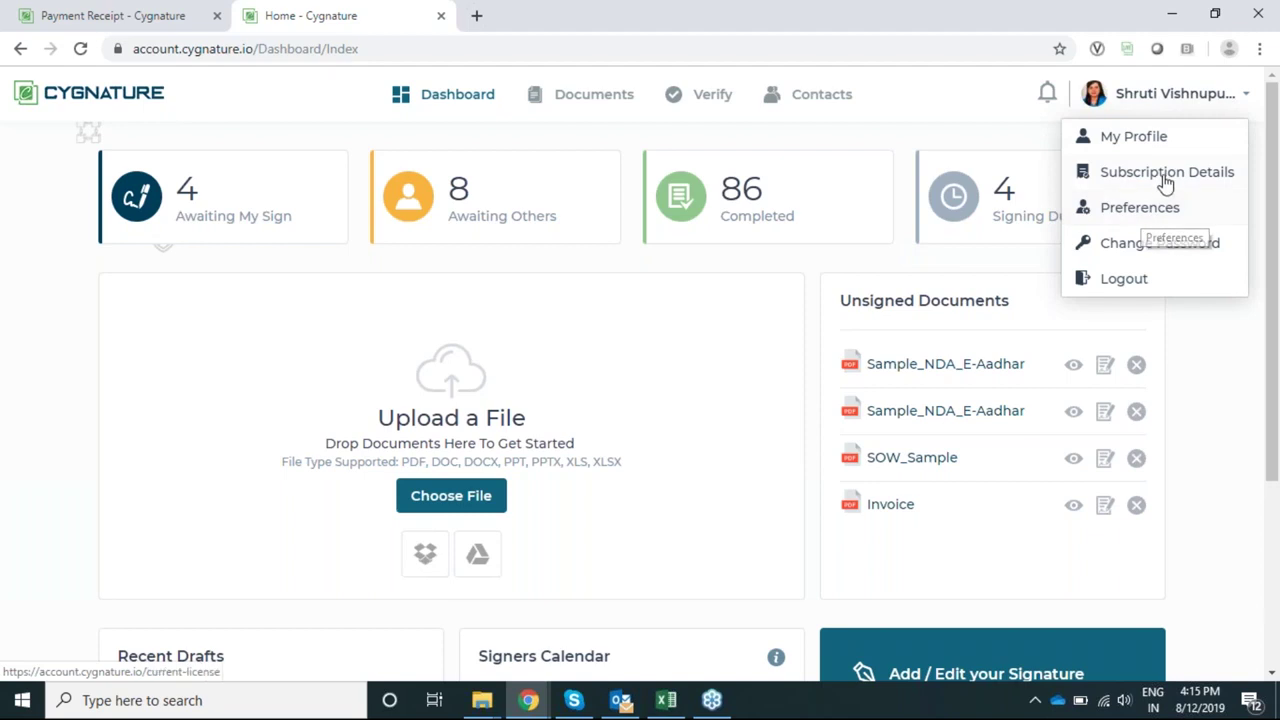
left_click(980, 106)
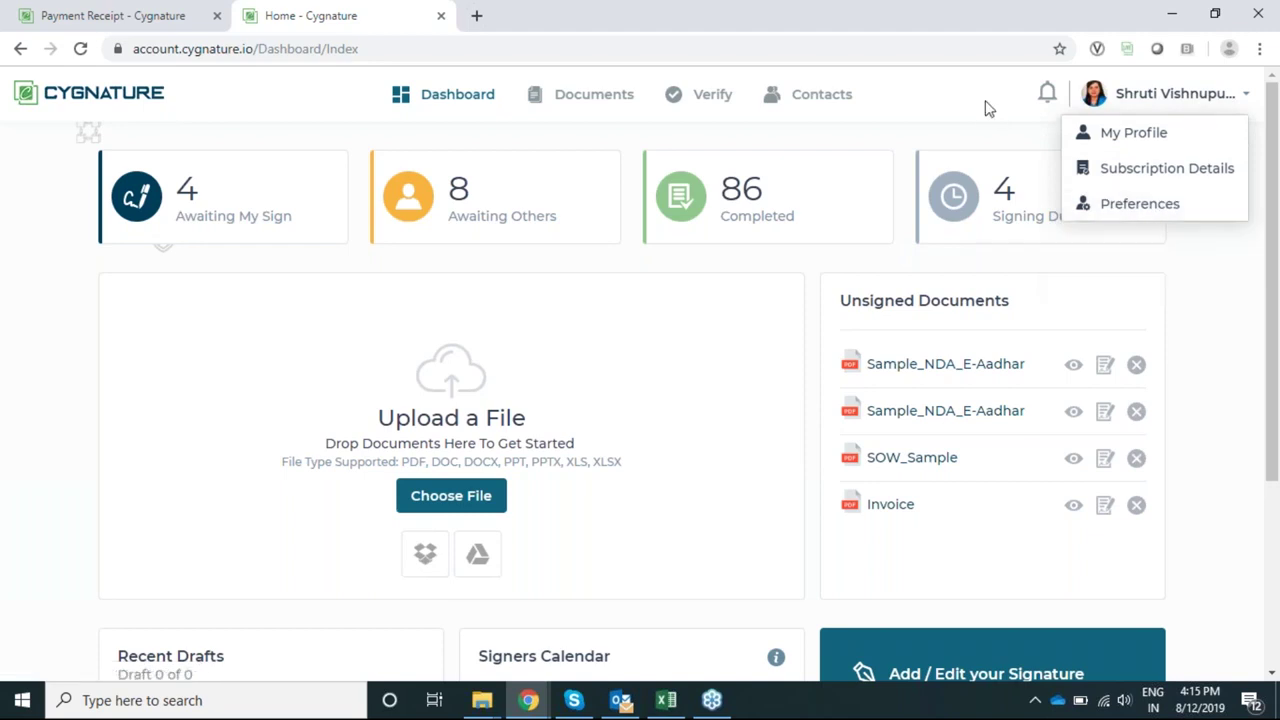
left_click(1183, 100)
left_click(1130, 207)
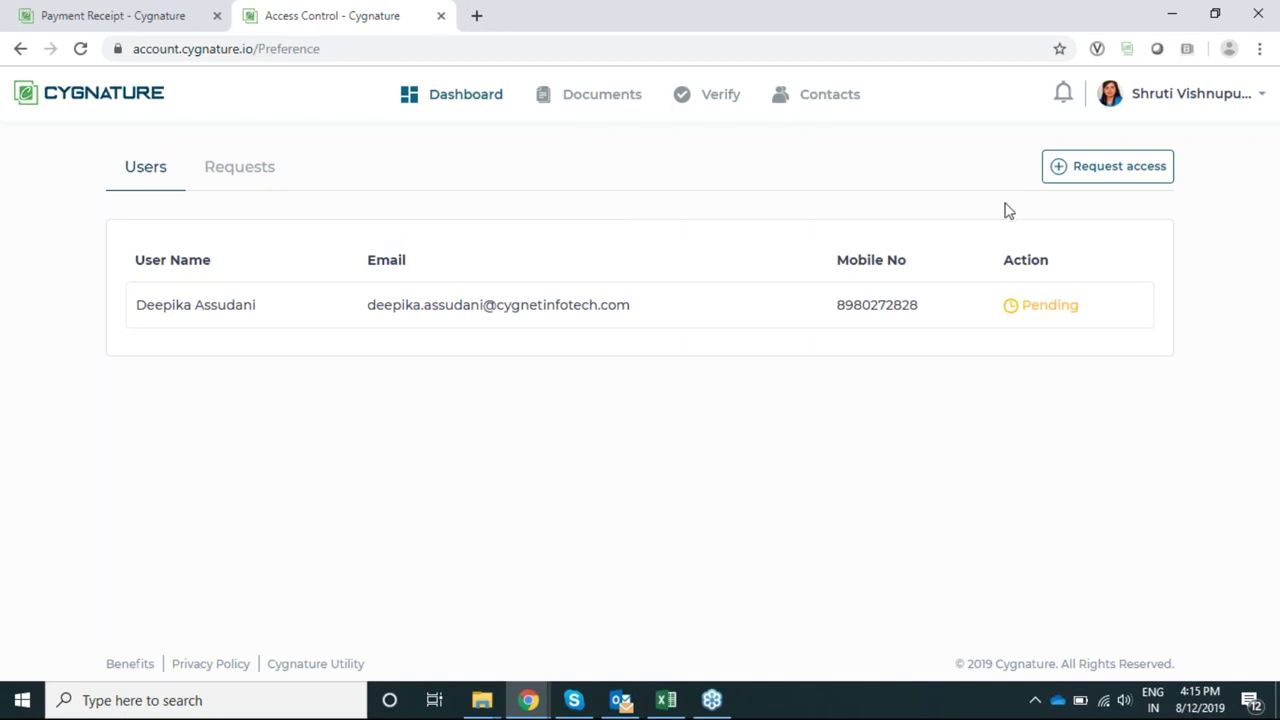
Step: Start an access request, look through the existing contacts, and open the form for adding a new user
left_click(1098, 172)
scroll(634, 429, "down", 3)
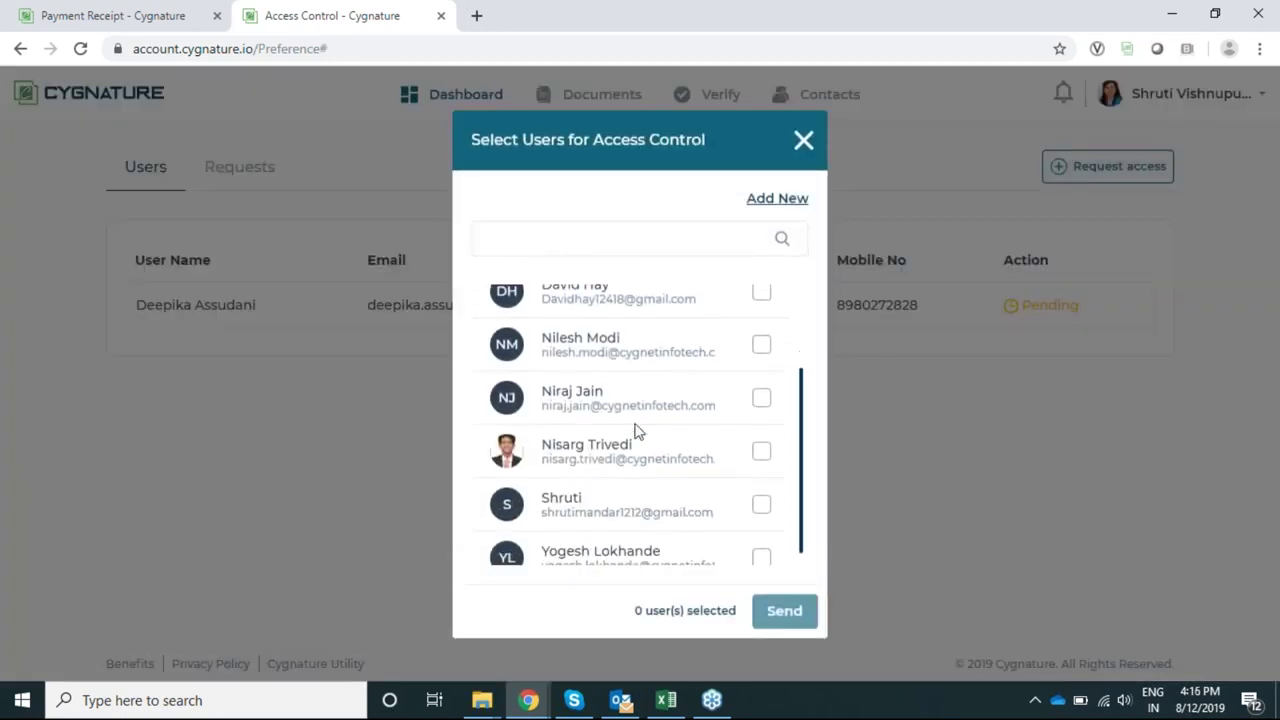
left_click(780, 200)
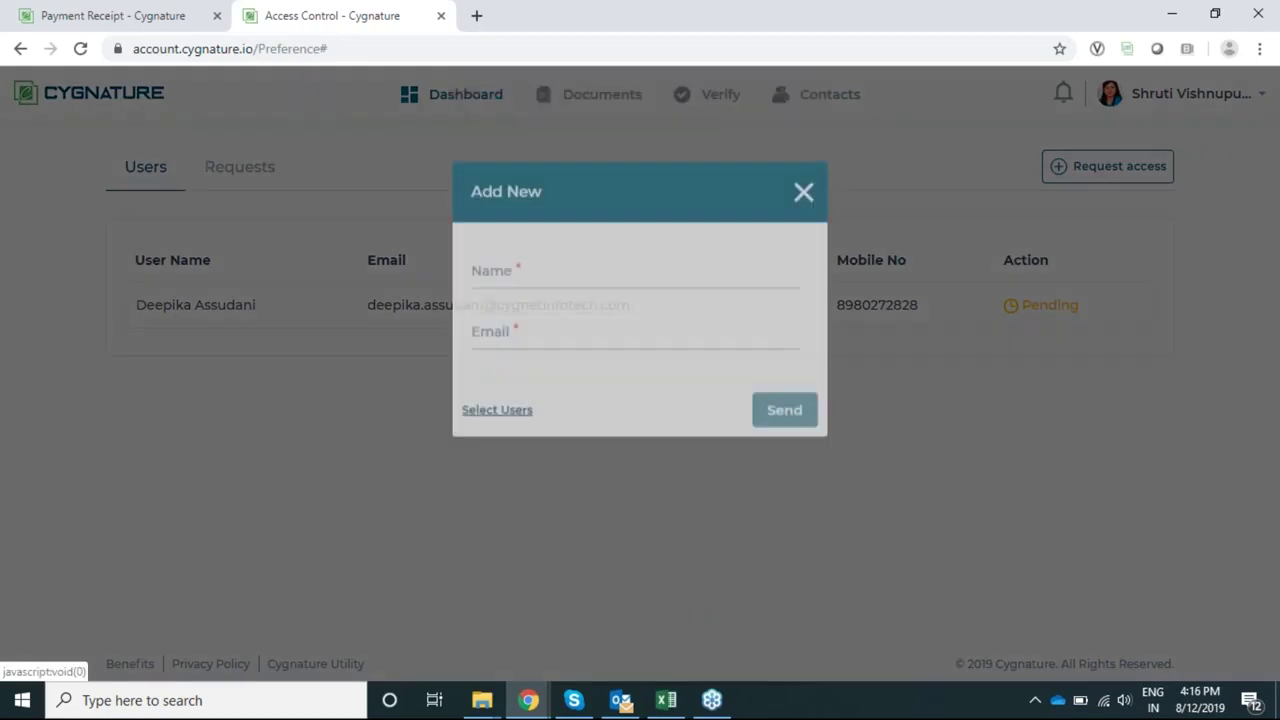
Step: Switch to the incognito window with the other account and copy the email address from its profile
mouse_move(528, 700)
left_click(770, 650)
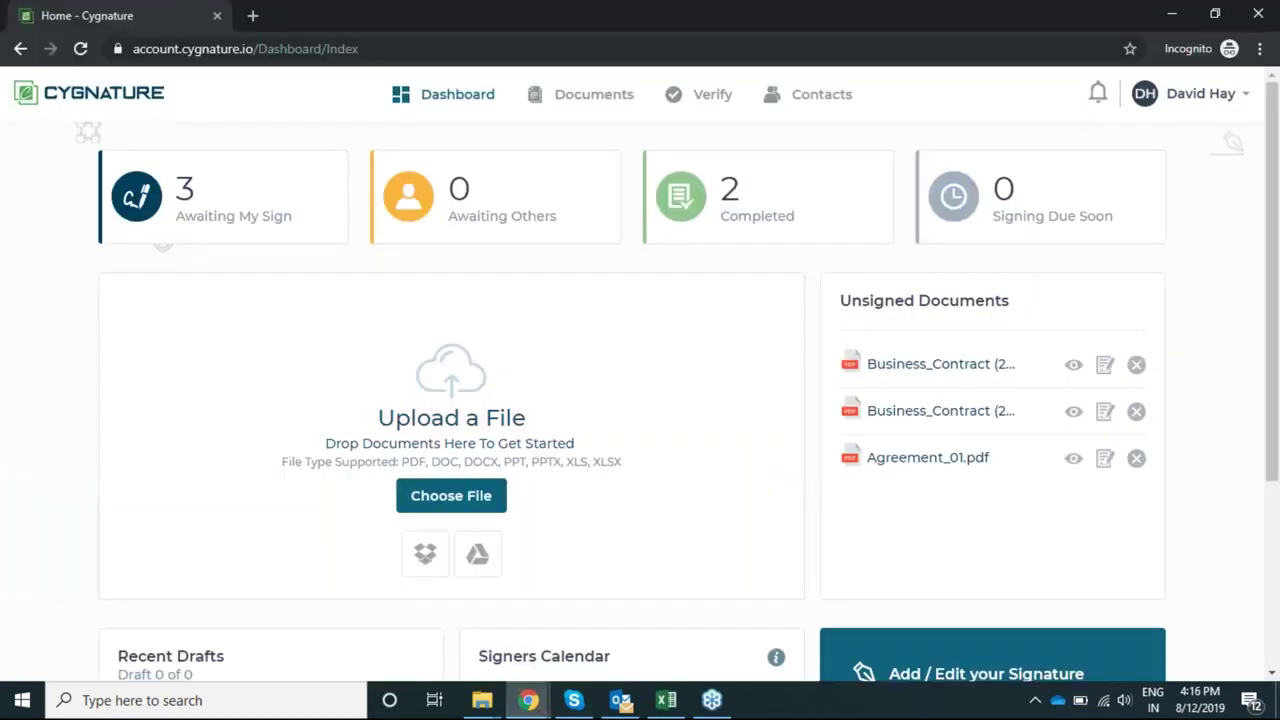
left_click(1215, 95)
left_click(1153, 152)
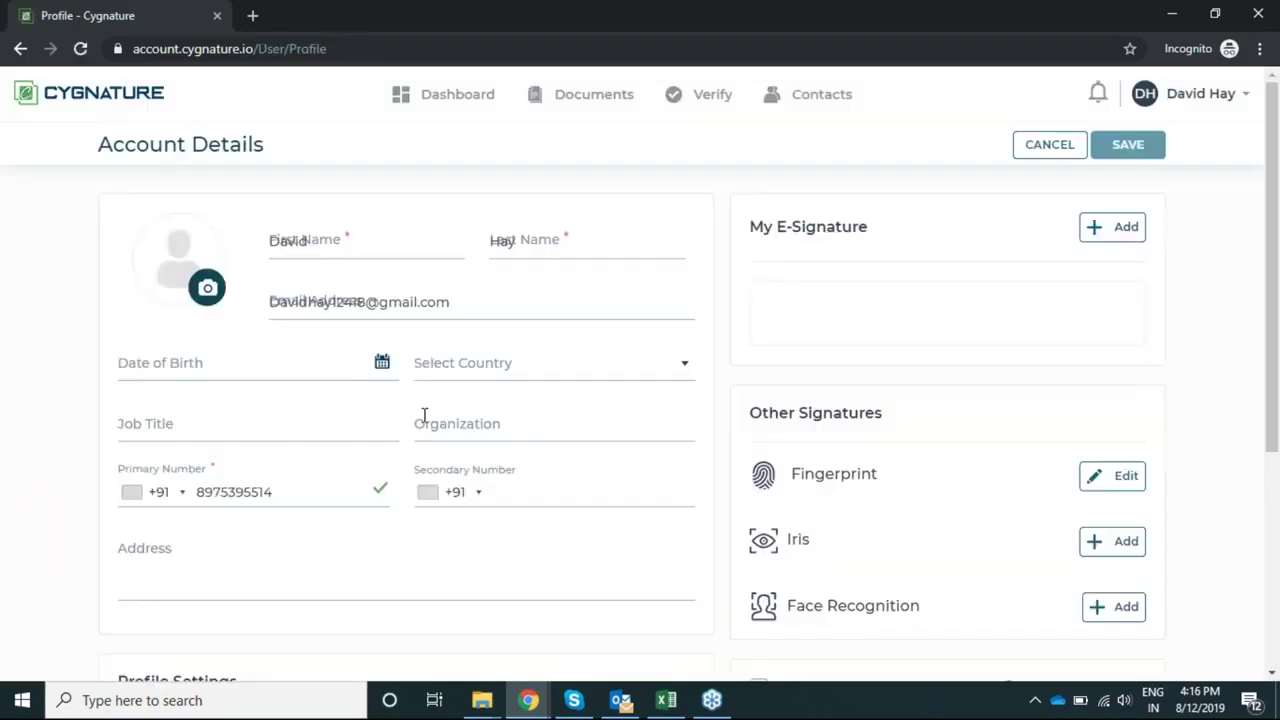
triple_click(358, 302)
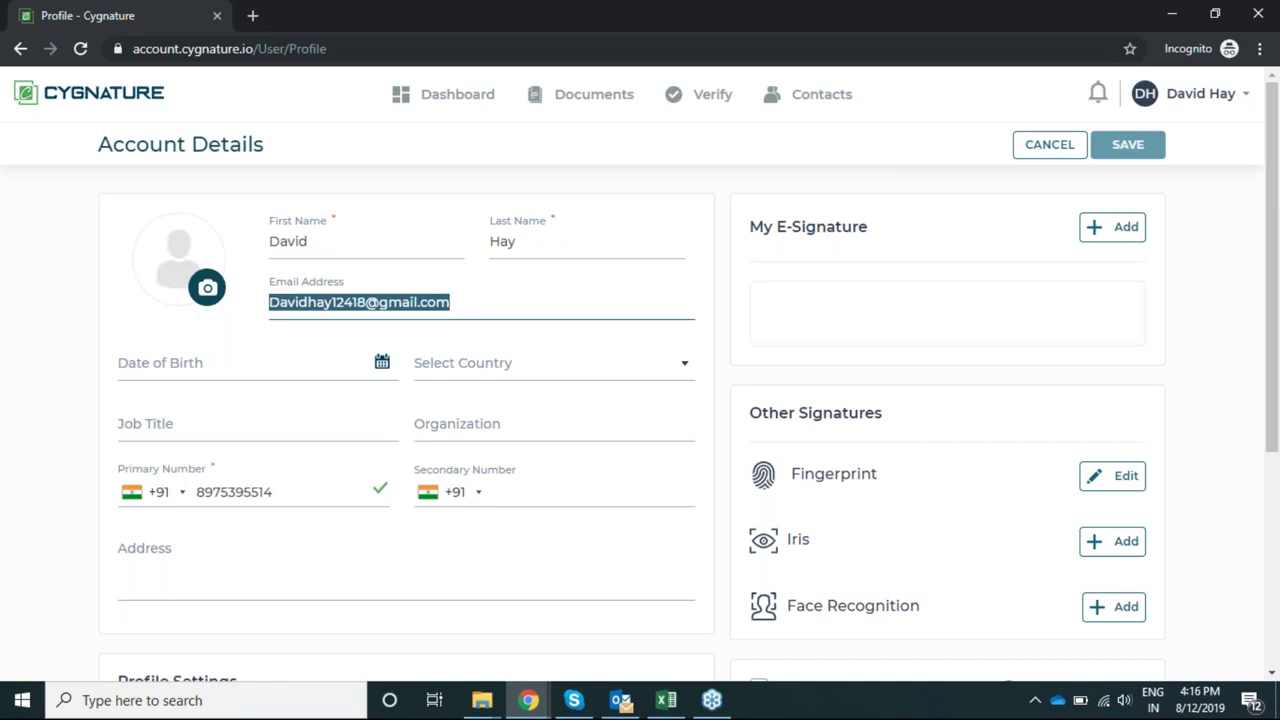
Step: Return to the access request and try to add the other account holder as a new user by name and copied email
left_click(1170, 14)
left_click(566, 342)
left_click(543, 397)
key("ctrl+v")
left_click(538, 352)
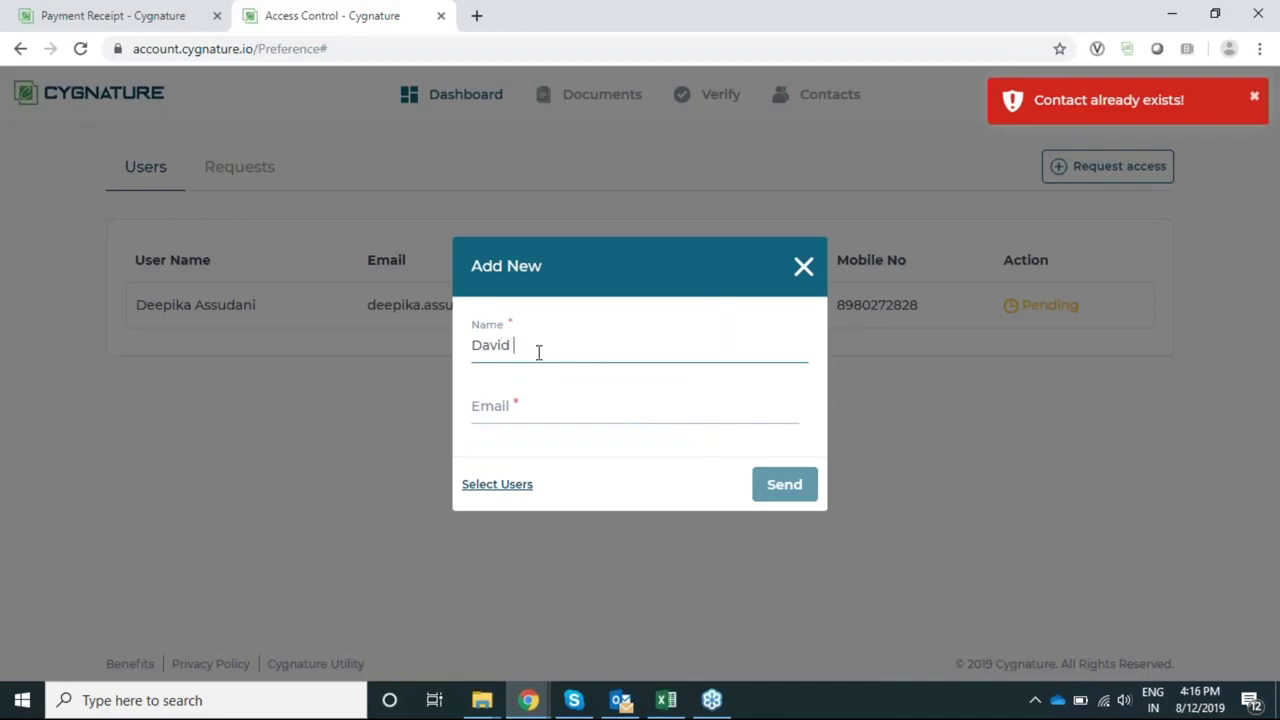
Step: Select the contact with the initials DH from the existing users and send the access request
left_click(490, 484)
scroll(622, 381, "down", 1)
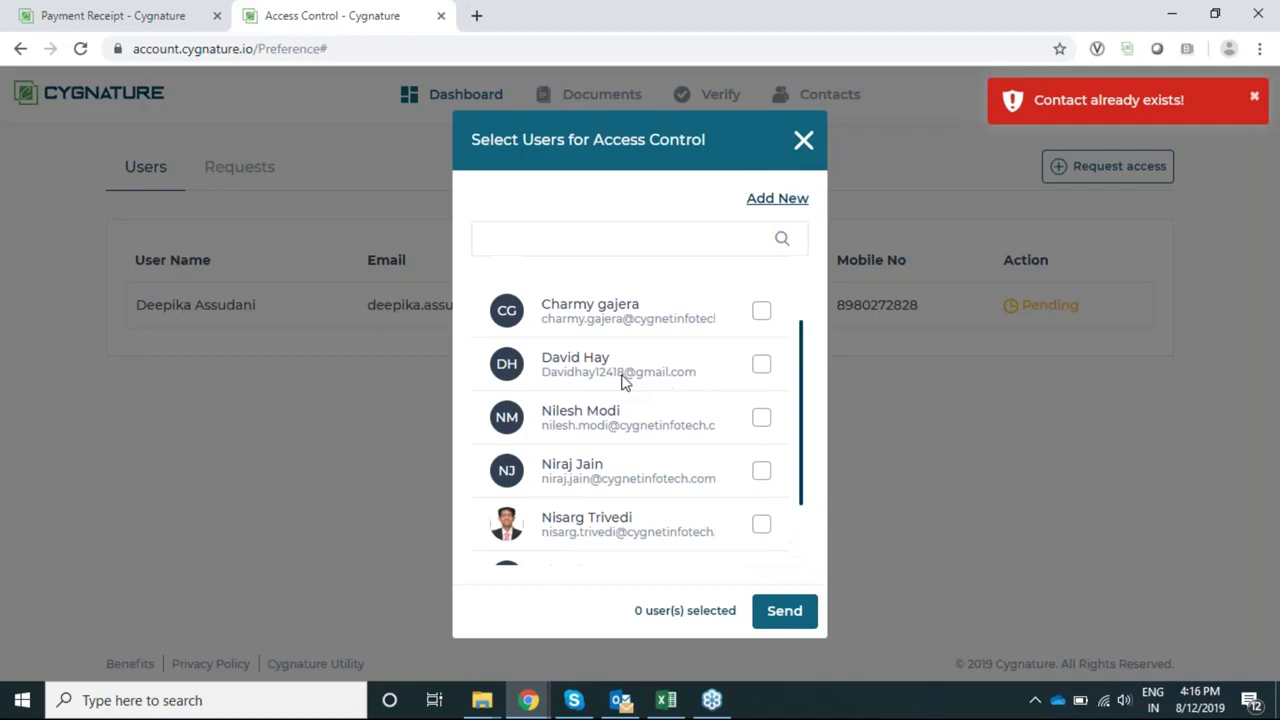
scroll(622, 381, "up", 1)
left_click(760, 418)
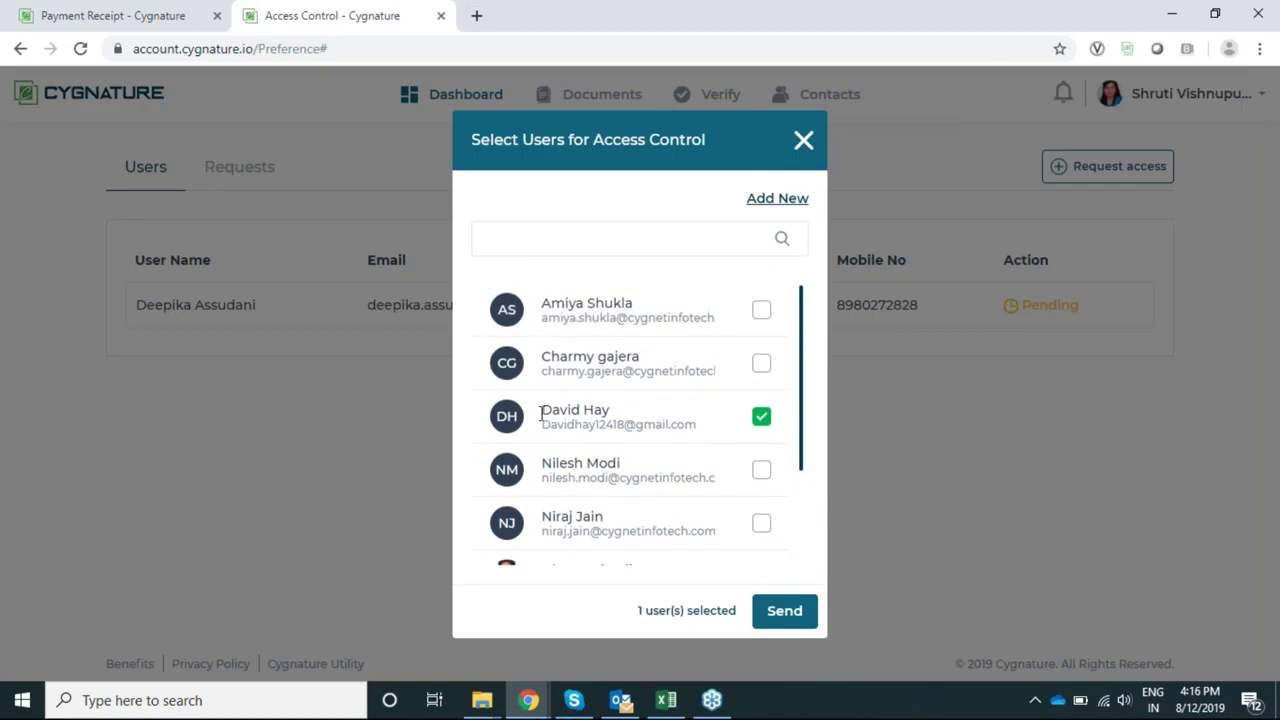
left_click_drag(540, 413, 610, 412)
left_click(573, 427)
left_click(568, 425)
left_click(759, 419)
left_click(789, 614)
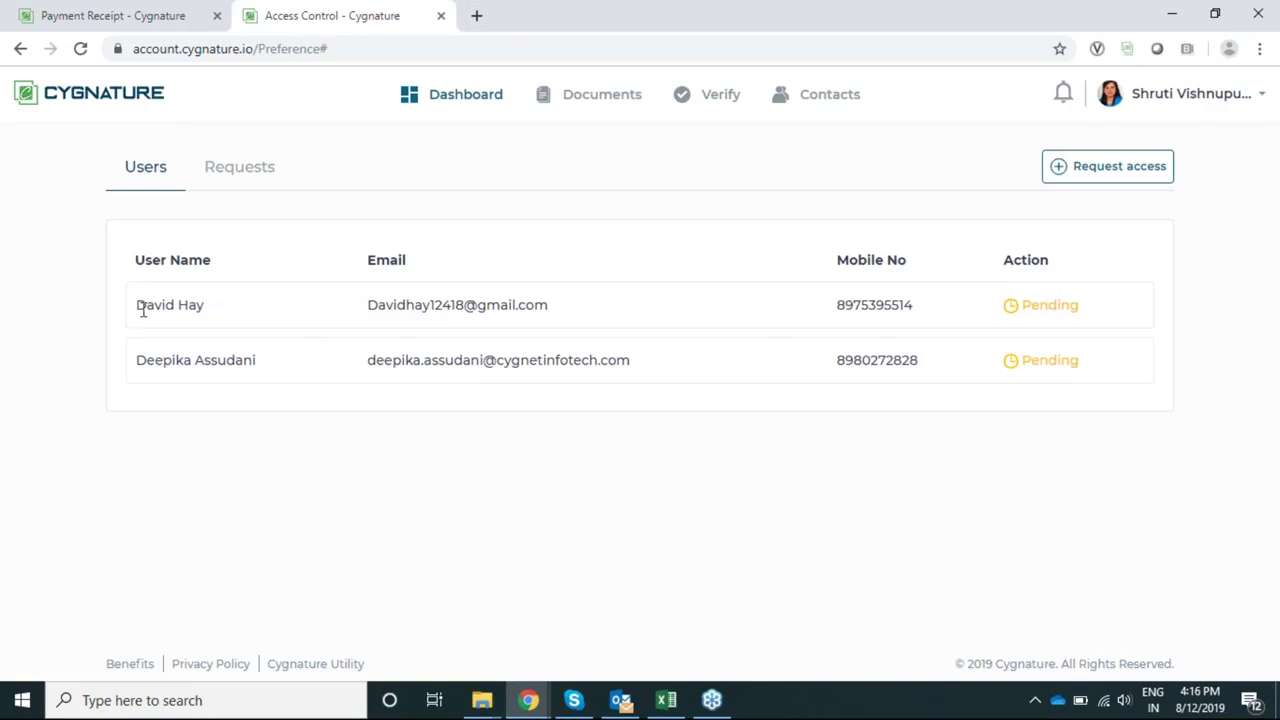
triple_click(183, 304)
triple_click(403, 300)
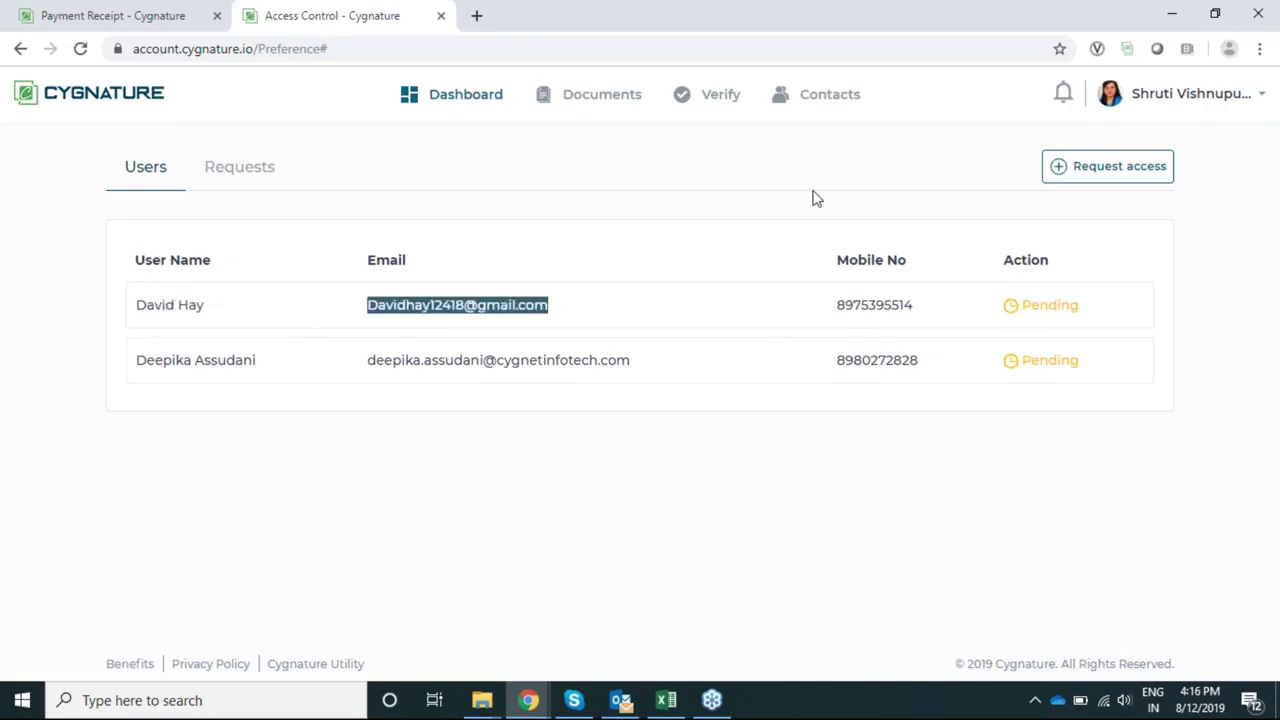
Step: Switch to the incognito window and leave the other account's profile for its dashboard, discarding any changes
left_click(573, 700)
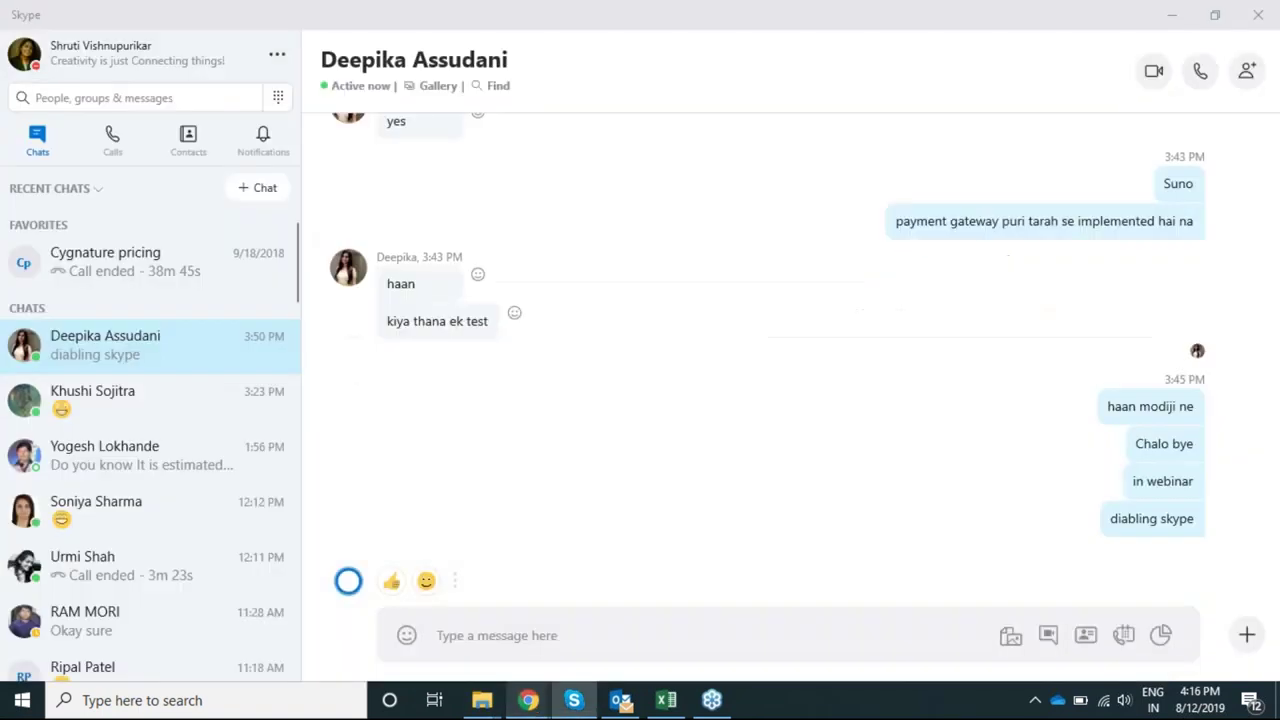
mouse_move(529, 700)
left_click(813, 632)
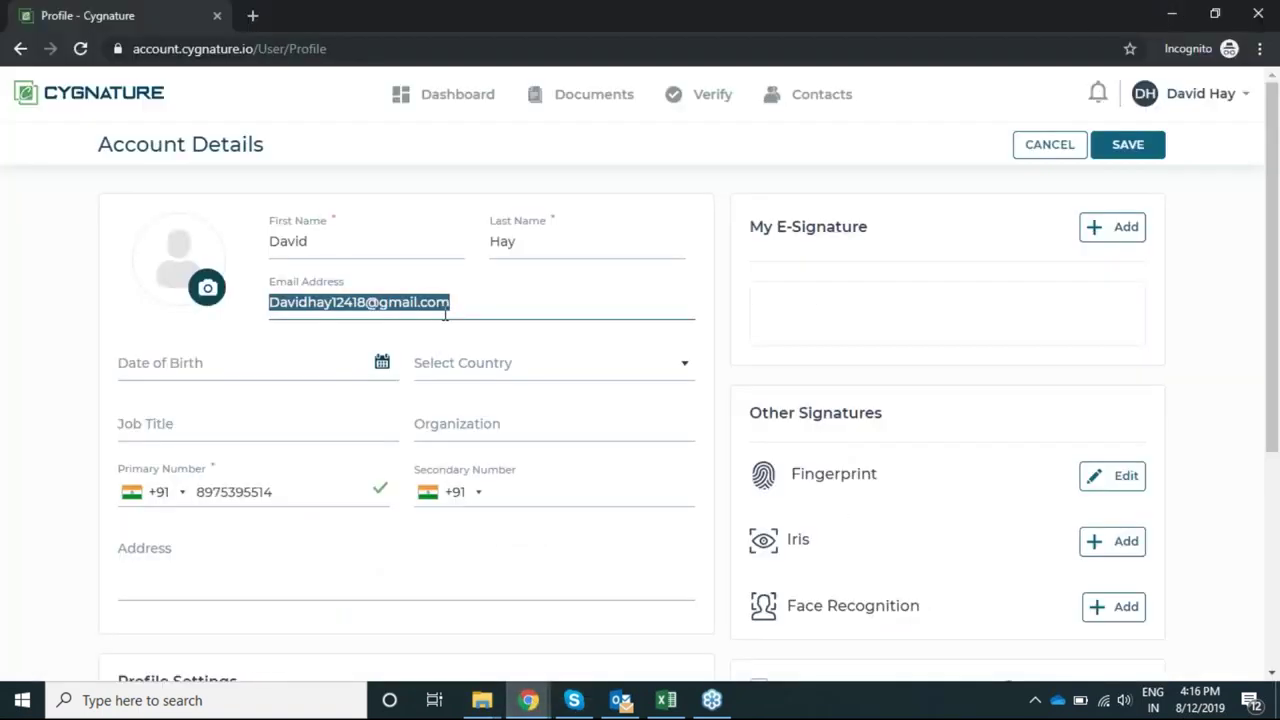
left_click(549, 297)
left_click(436, 104)
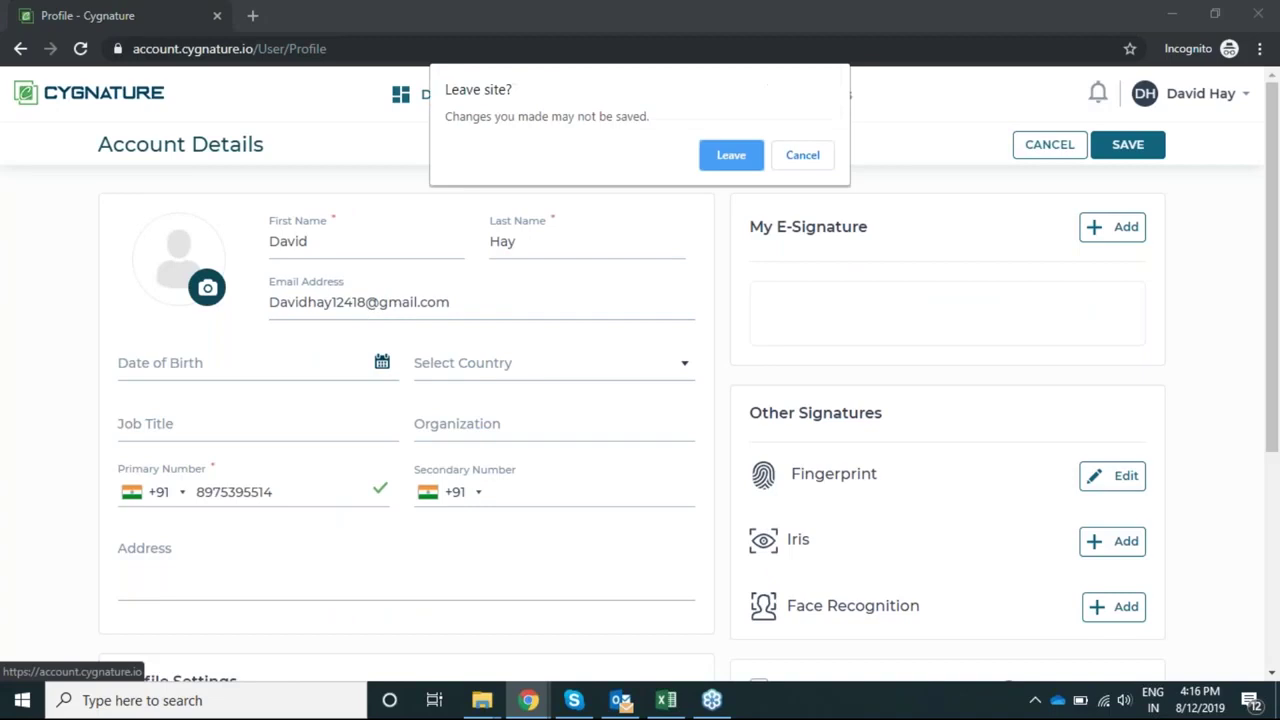
left_click(729, 157)
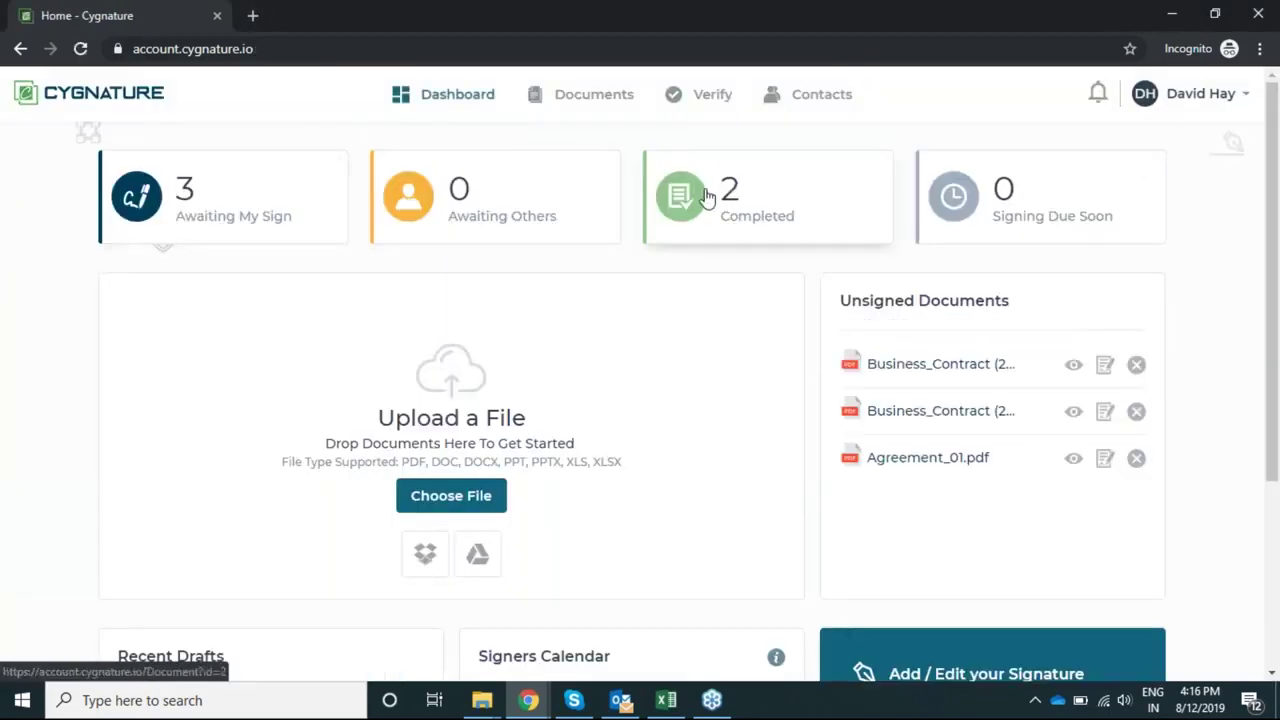
Step: Open the other account's access control preferences and view its received access requests
left_click(582, 94)
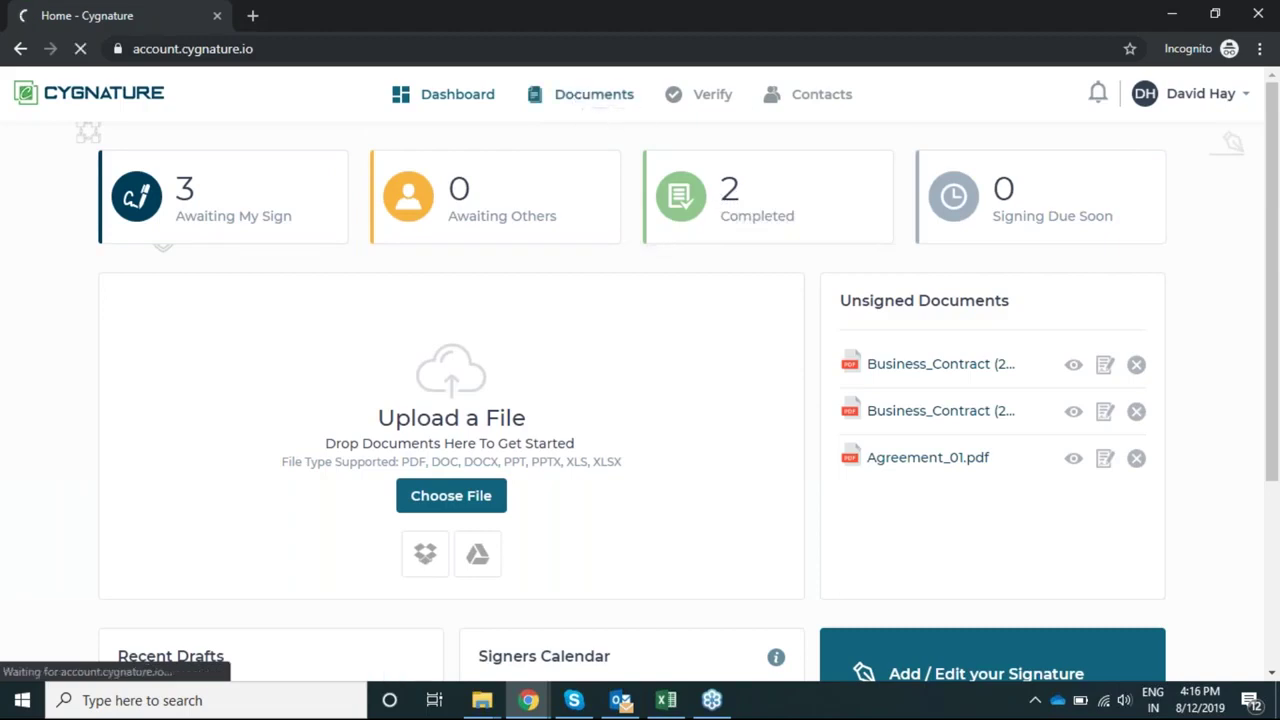
left_click(1203, 95)
left_click(1190, 212)
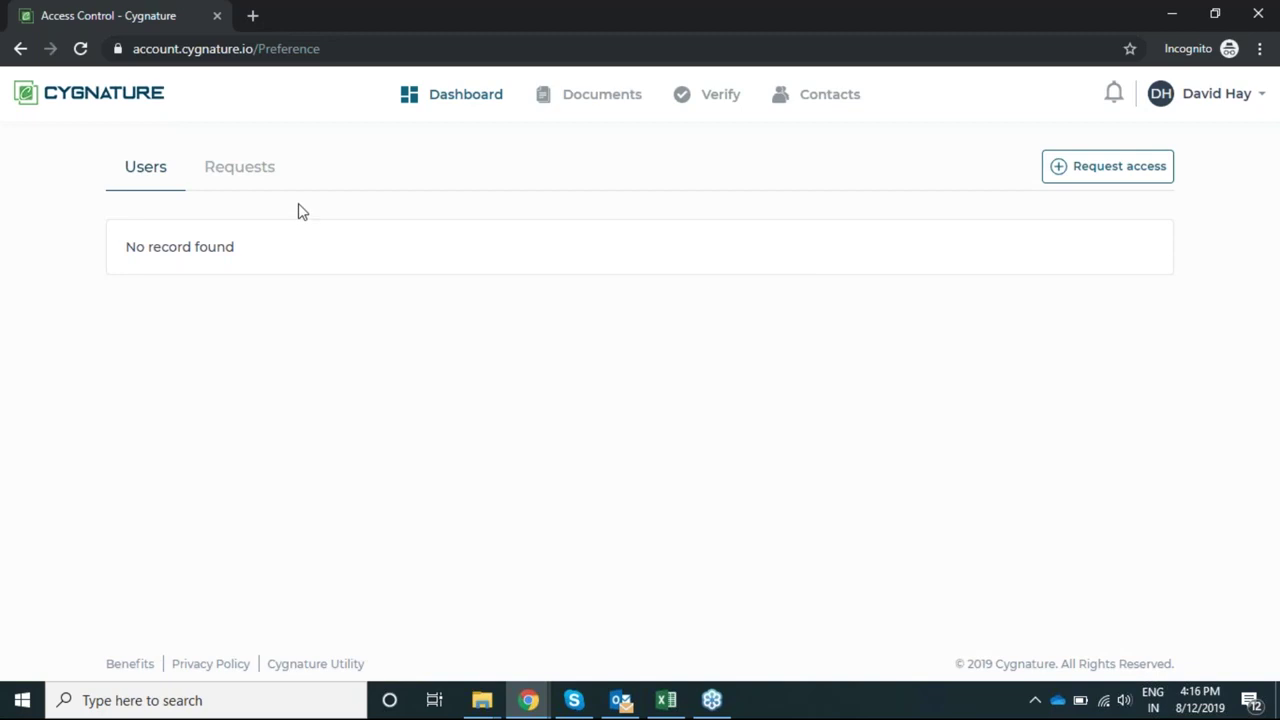
left_click(262, 178)
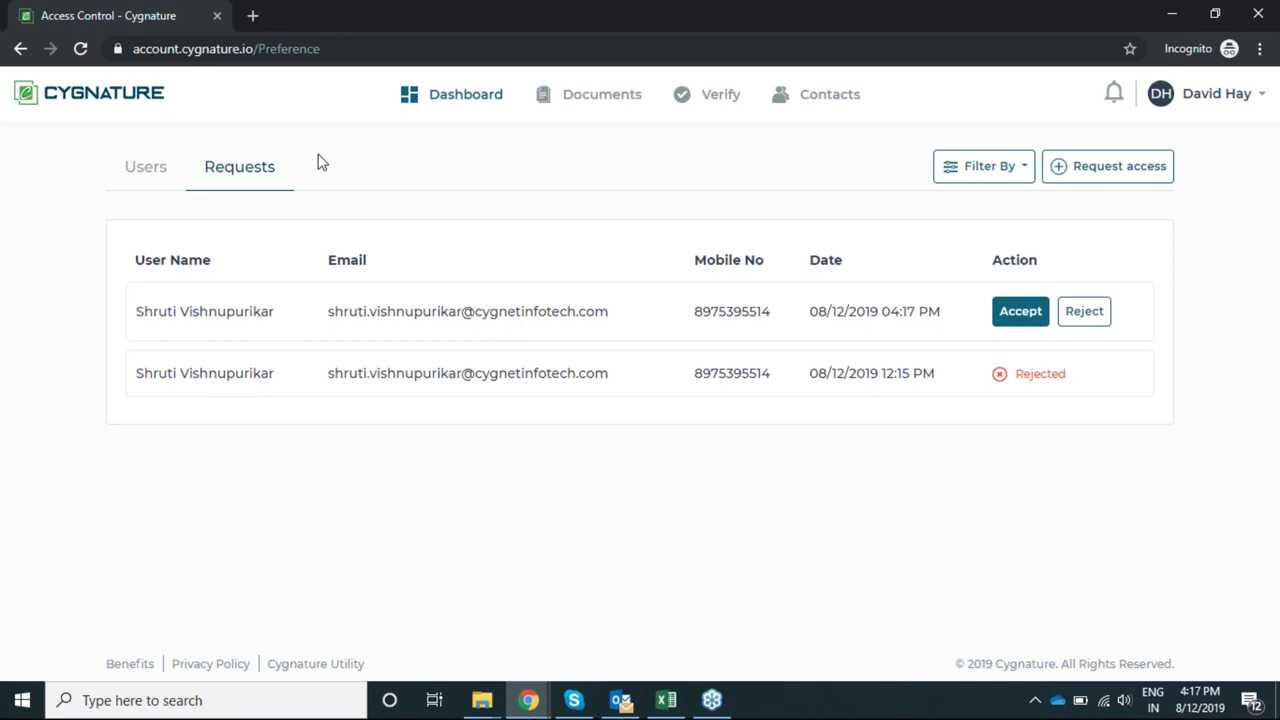
Step: Switch to the requesting account's window and review its received access requests and its list of requested users
left_click(247, 176)
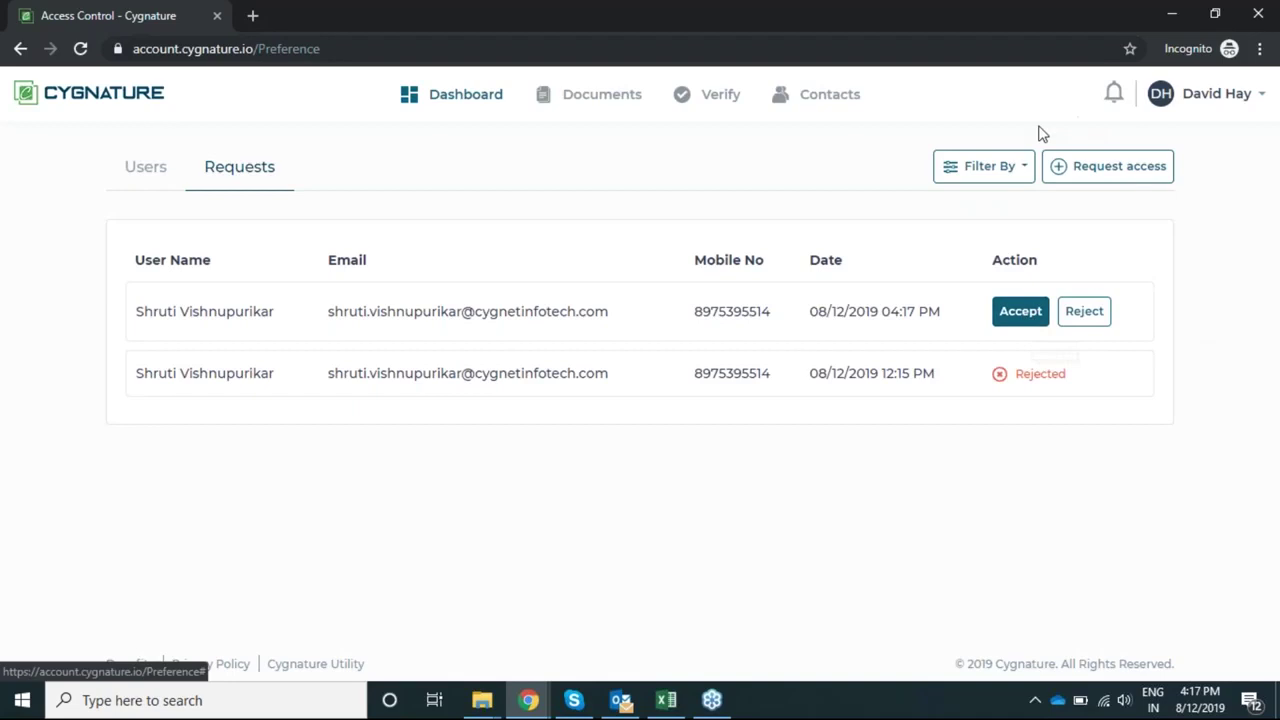
mouse_move(518, 697)
left_click(630, 625)
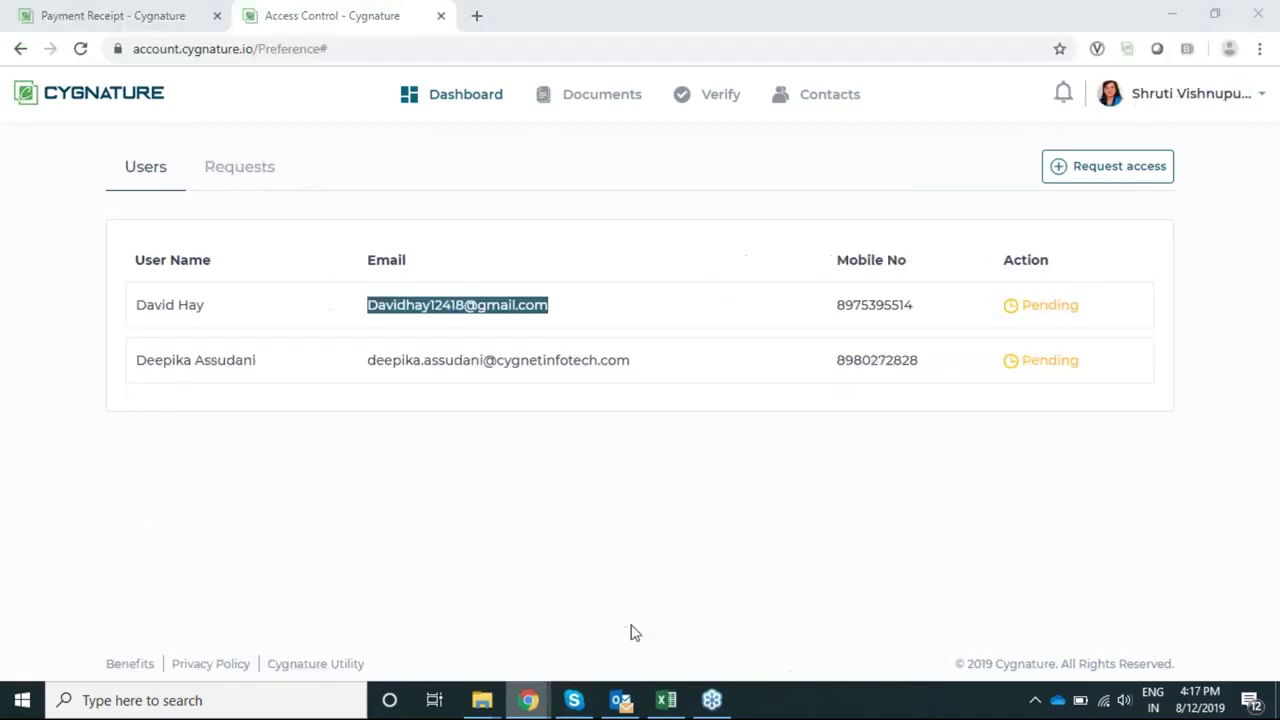
left_click(248, 168)
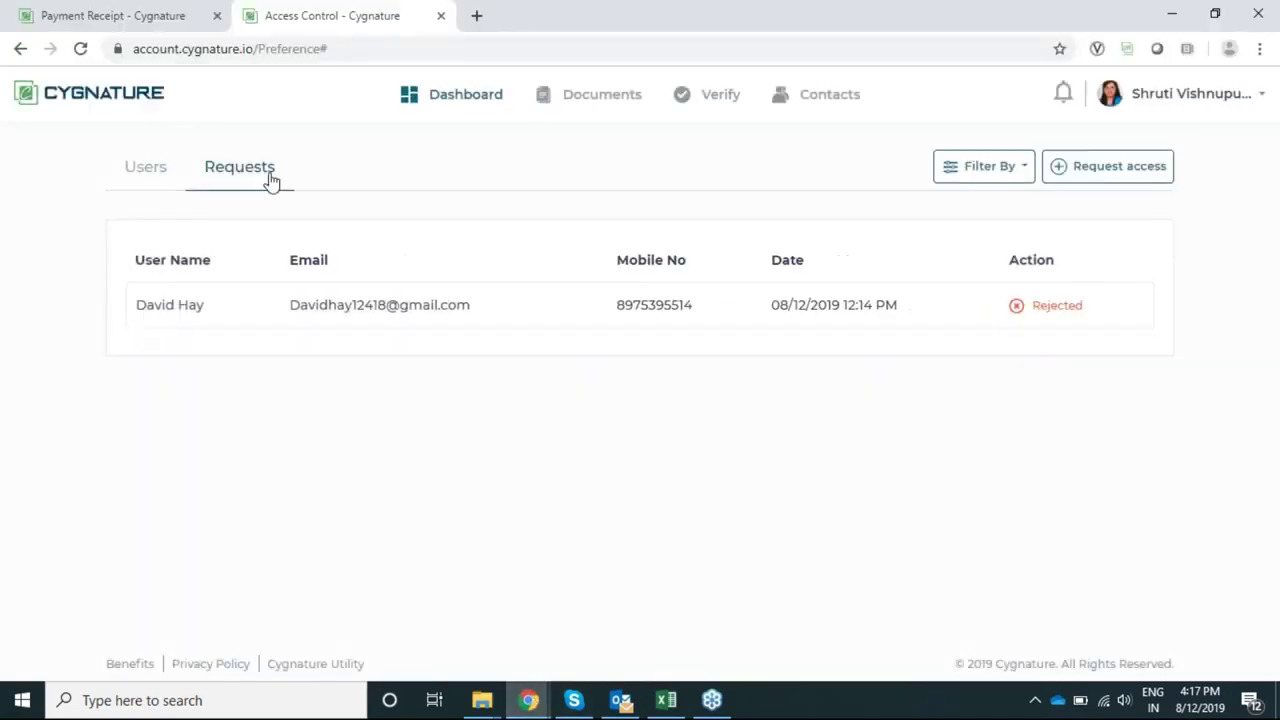
left_click(155, 172)
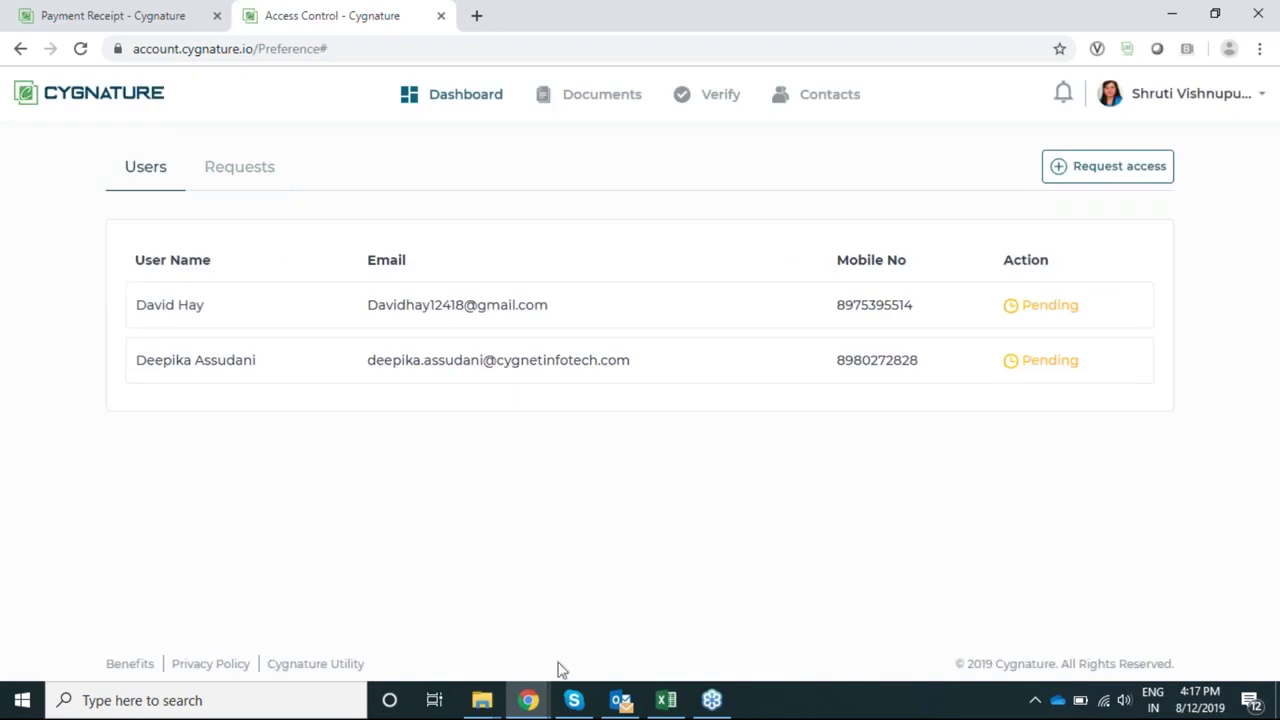
Step: Switch back to the incognito window and accept the access request dated 08/12/2019 04:17 PM
mouse_move(531, 697)
left_click(745, 630)
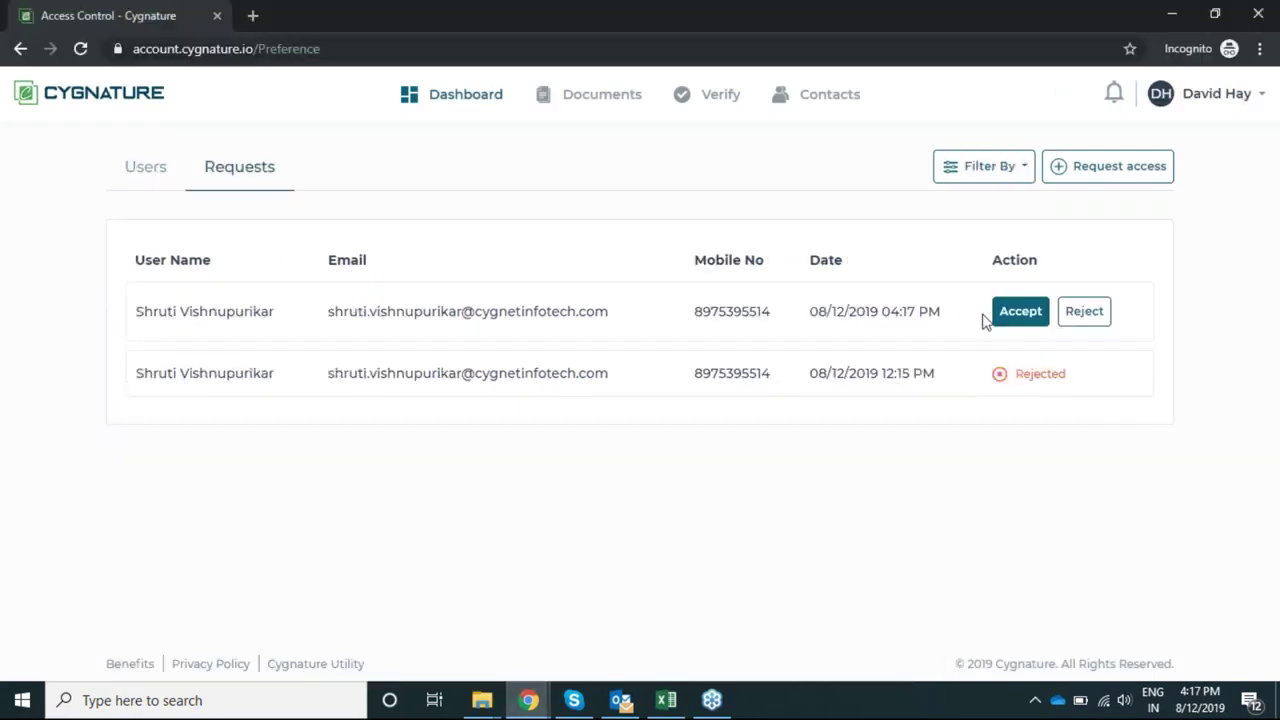
left_click(1019, 313)
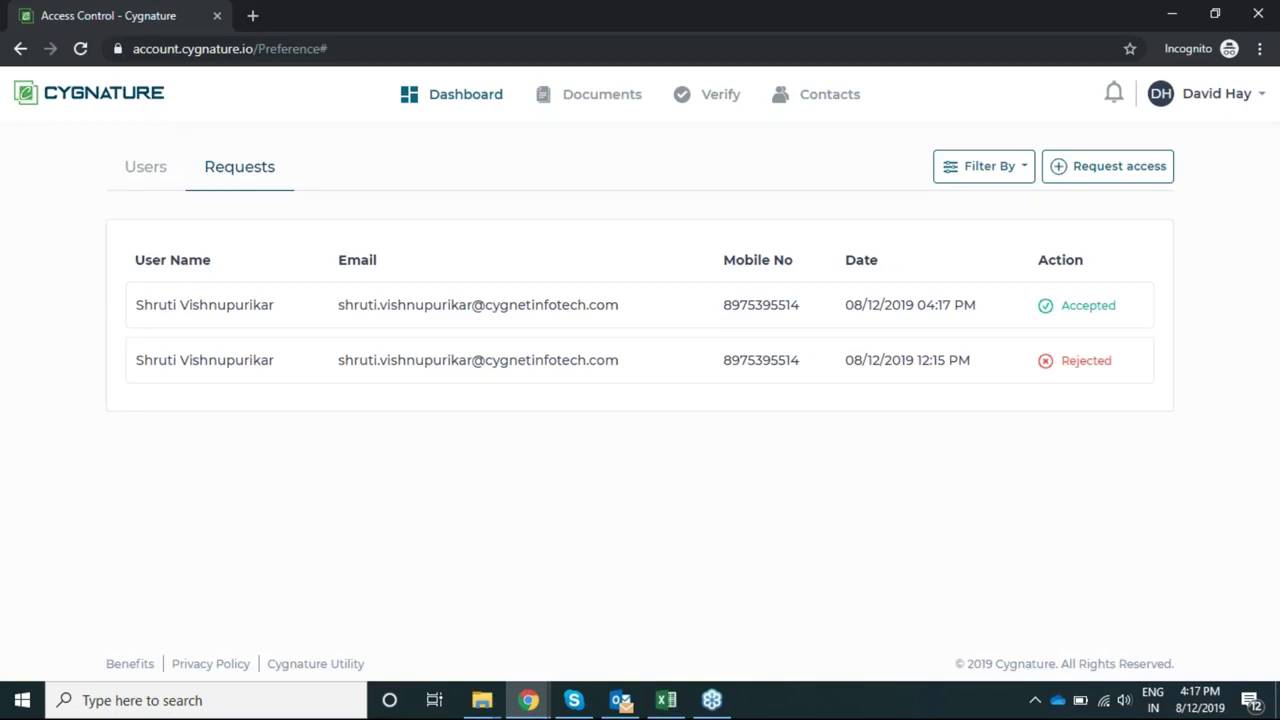
Step: Look through the granting account's documents awaiting signature, filter options, profile options and templates, and return to its dashboard
left_click(592, 104)
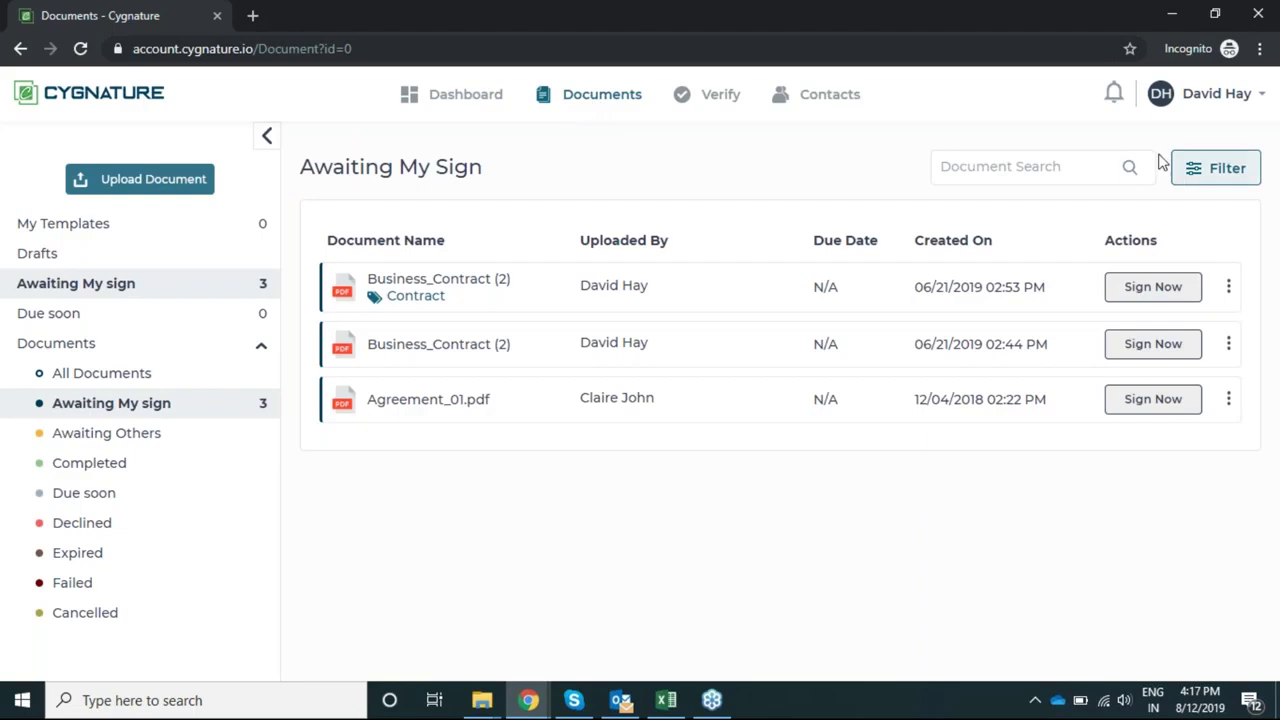
left_click(1208, 169)
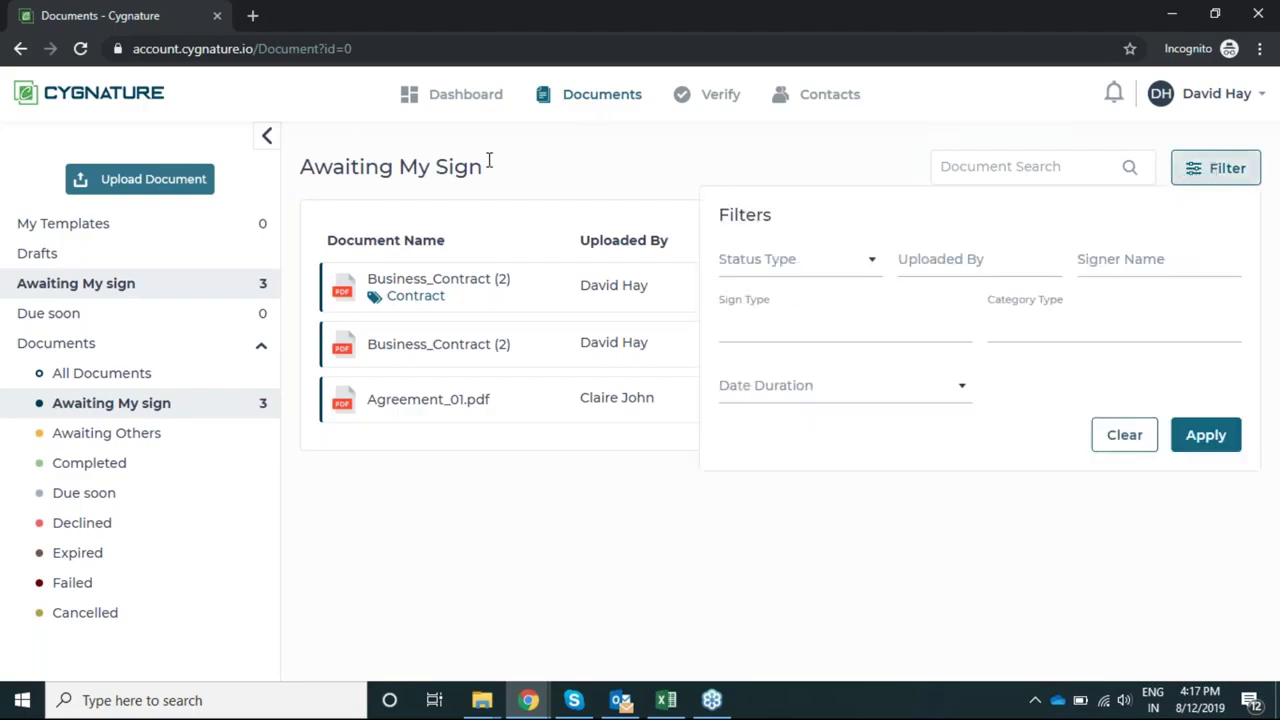
left_click(557, 186)
left_click(268, 140)
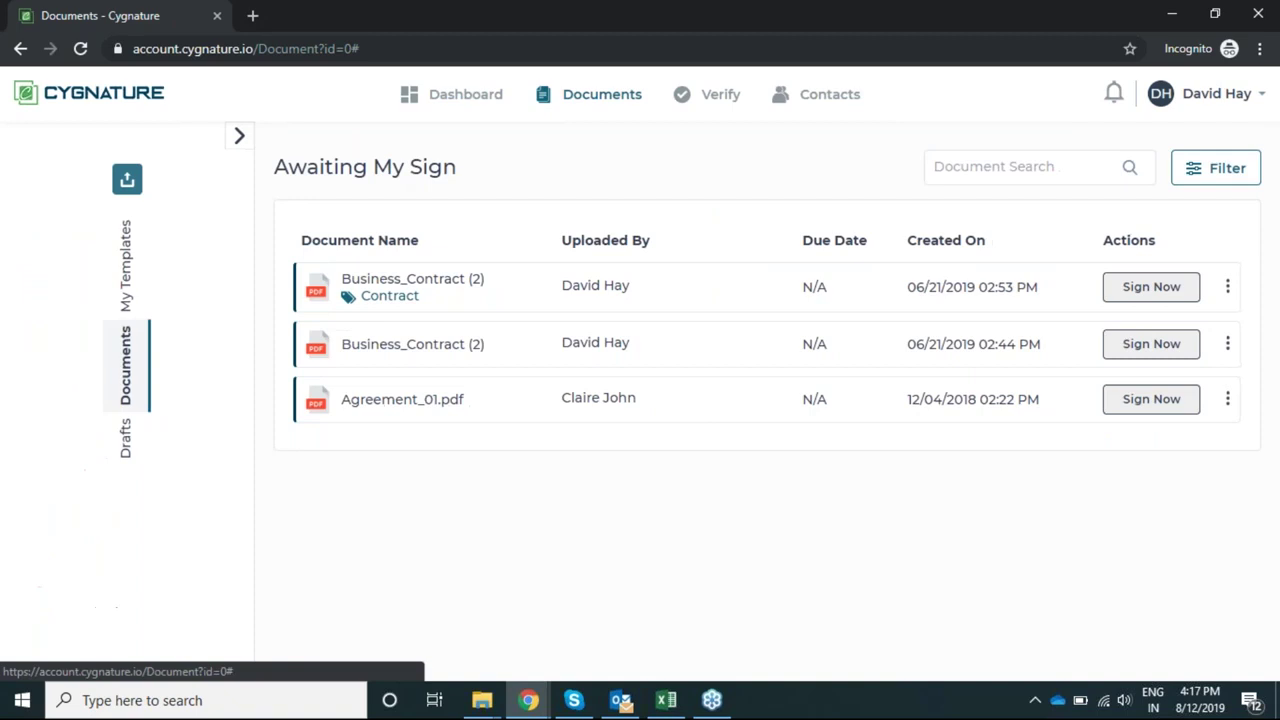
left_click(24, 136)
left_click(490, 100)
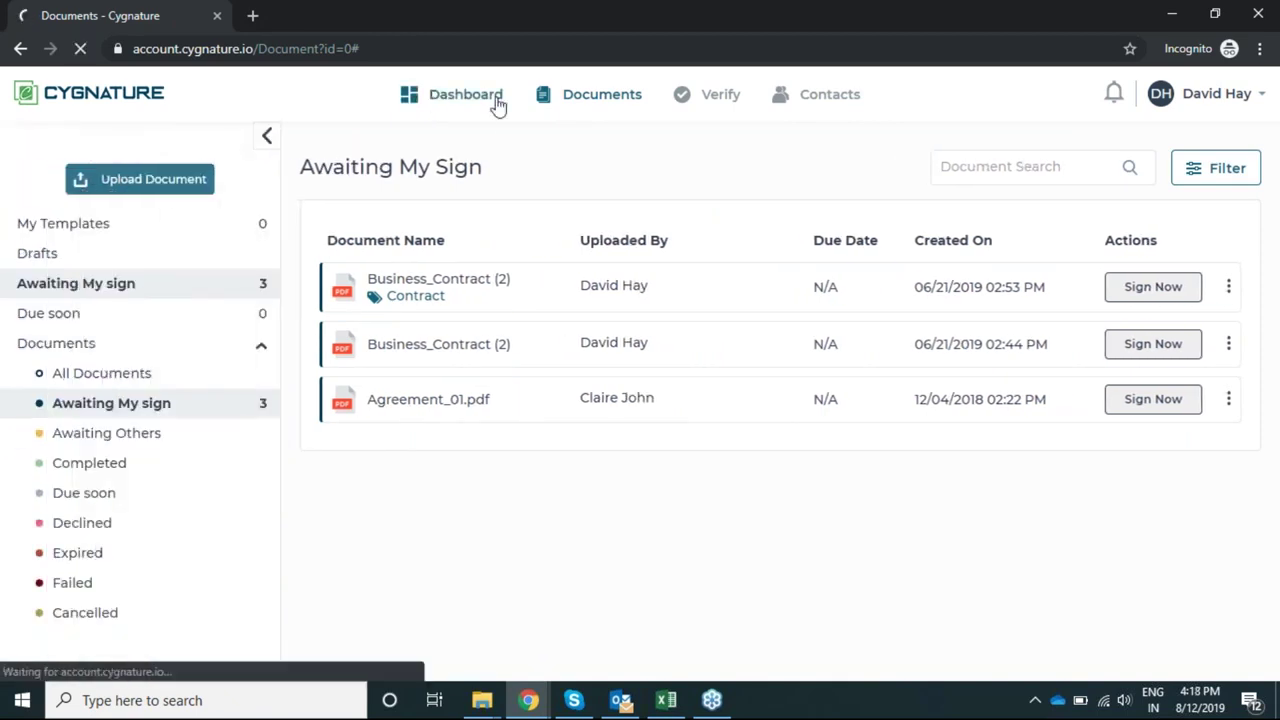
left_click(568, 100)
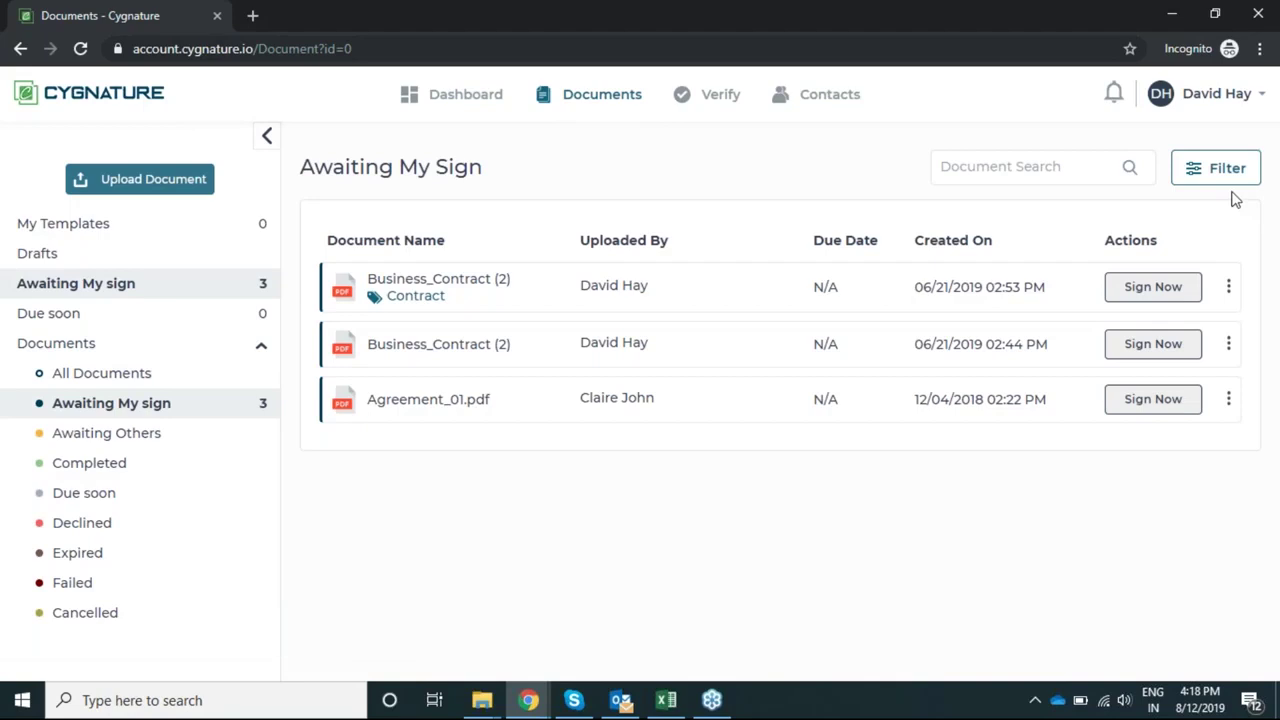
left_click(1218, 100)
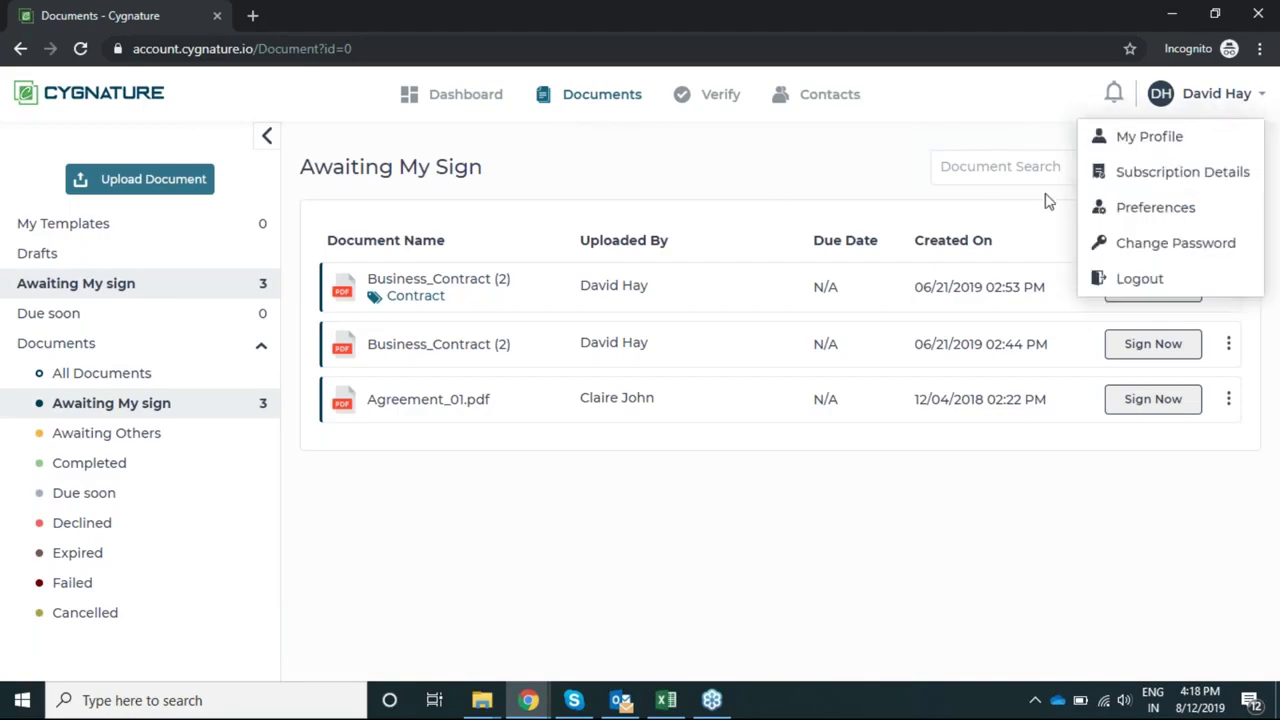
left_click(455, 240)
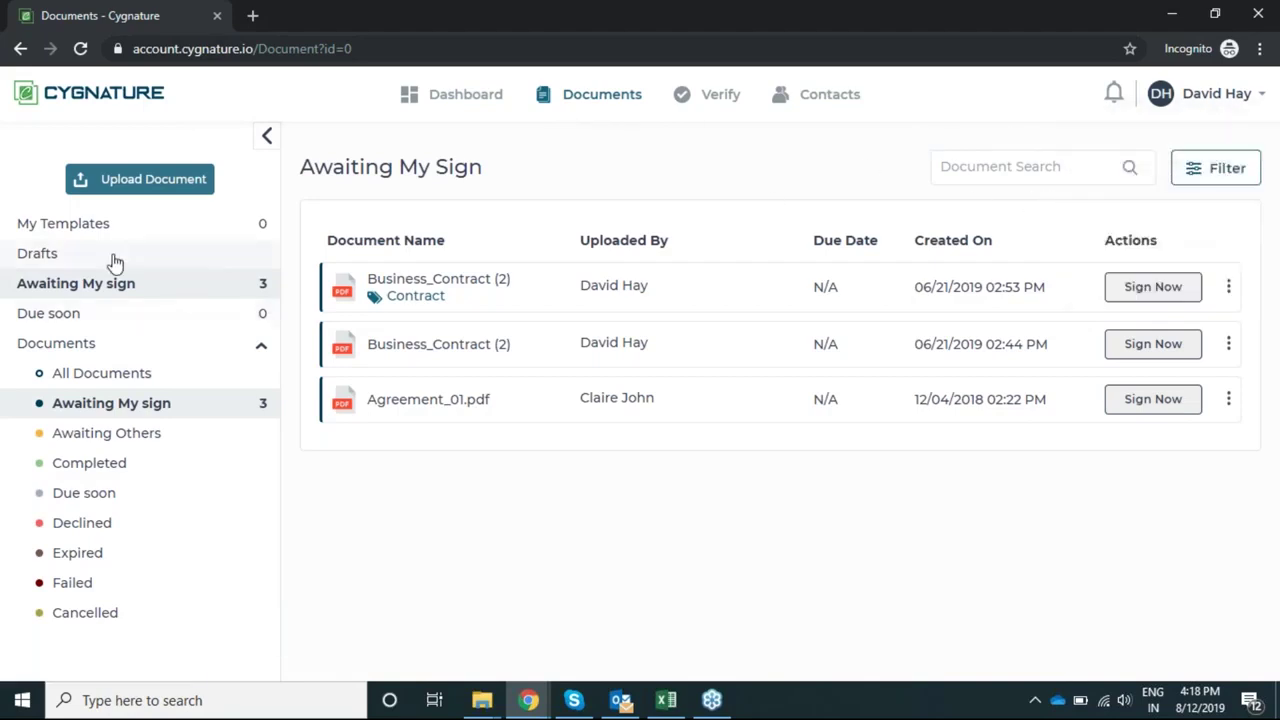
left_click(88, 228)
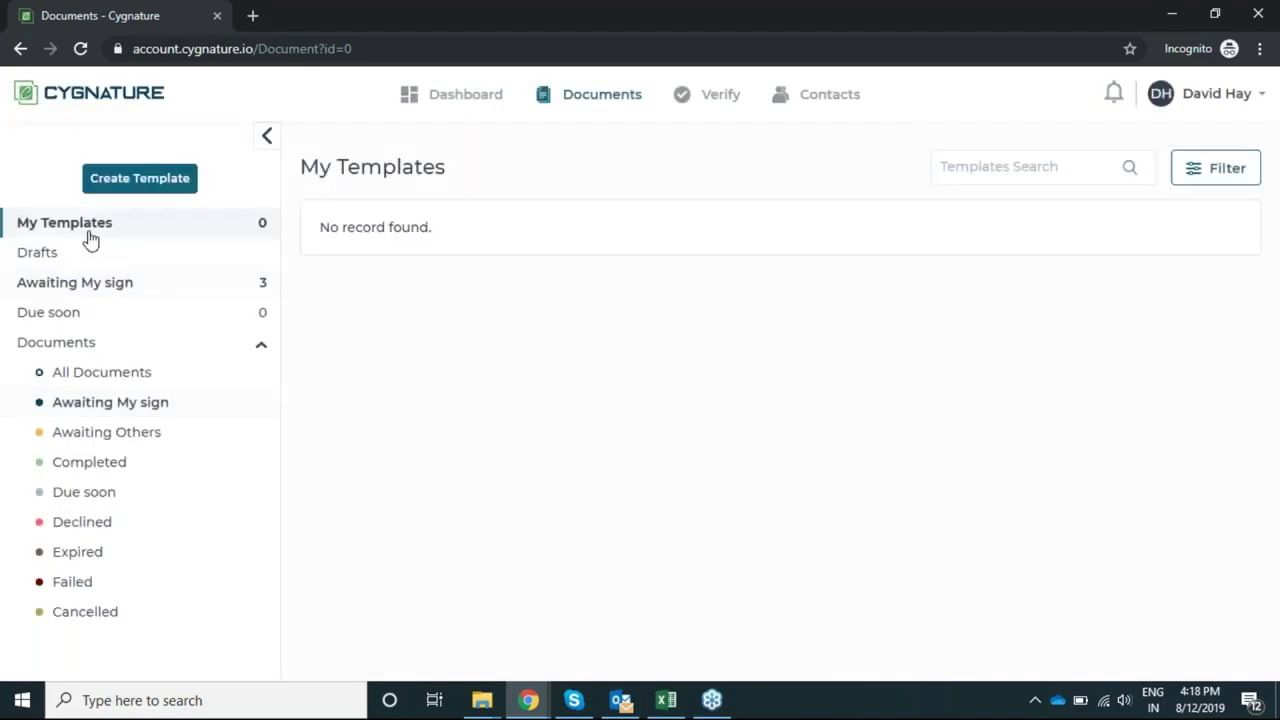
left_click(468, 100)
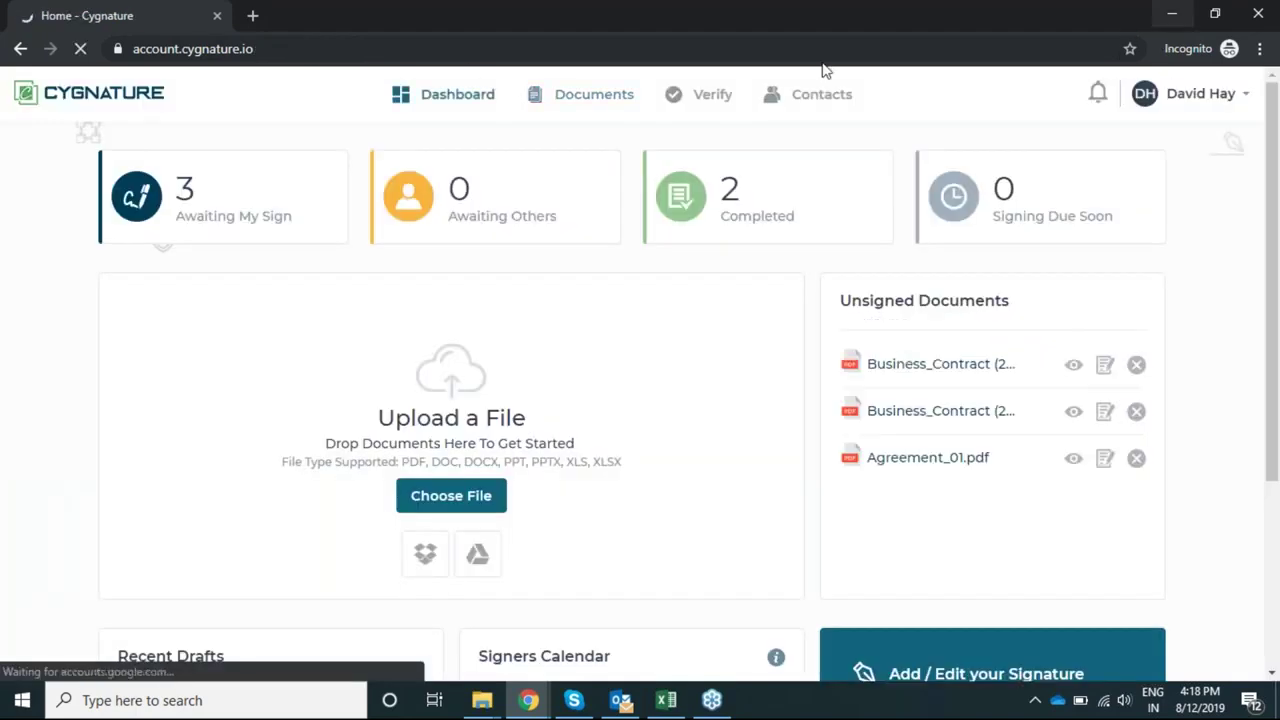
Step: Switch to the requesting account's window and display the granting account's documents awaiting signature
mouse_move(528, 702)
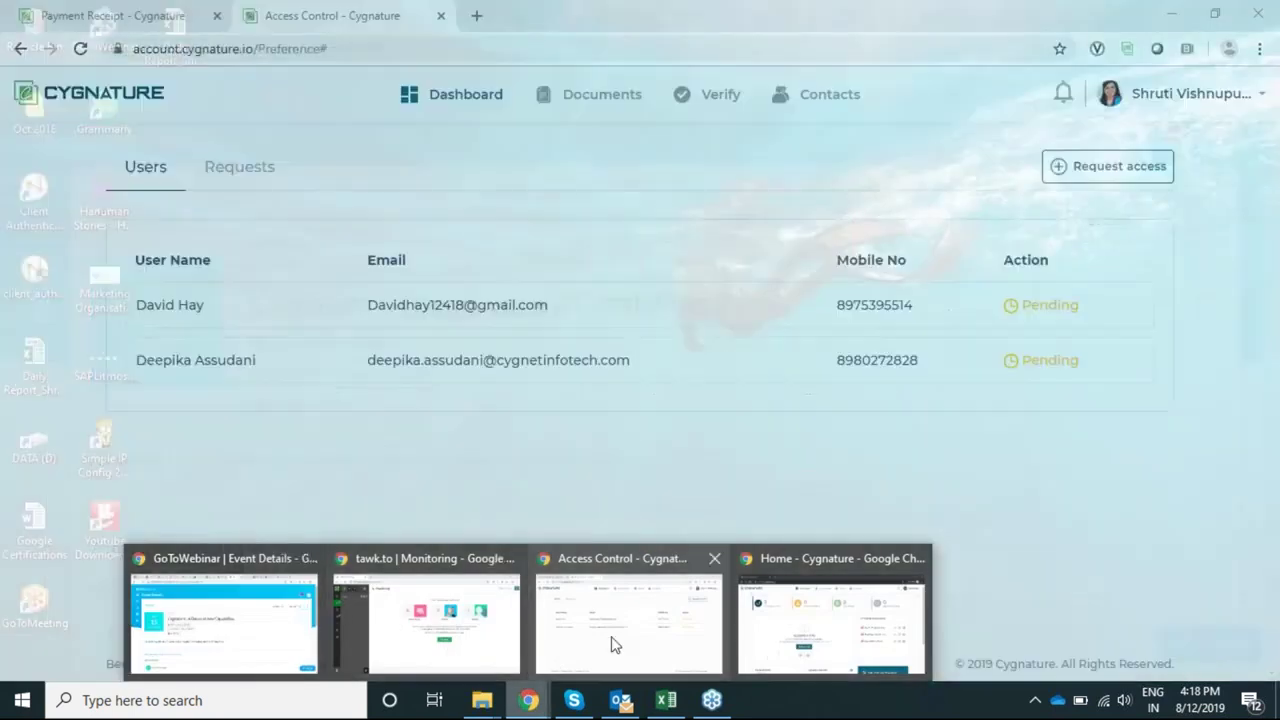
left_click(618, 630)
left_click(604, 100)
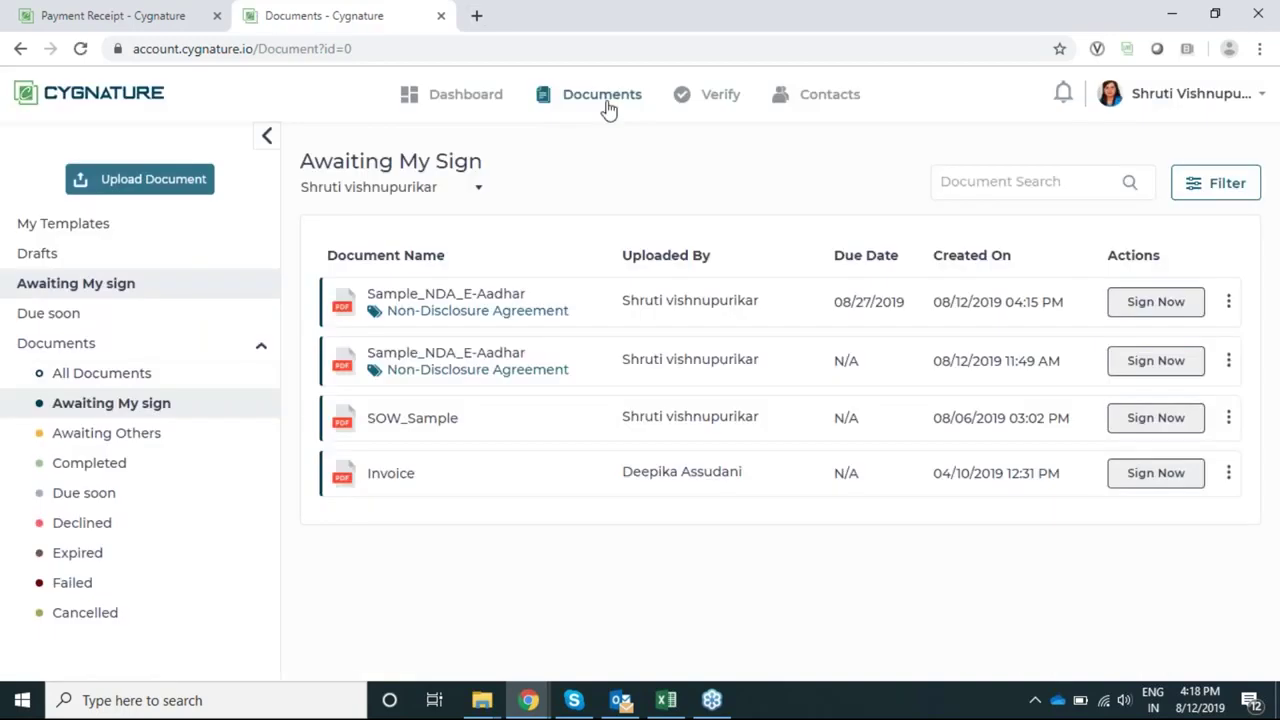
left_click(437, 195)
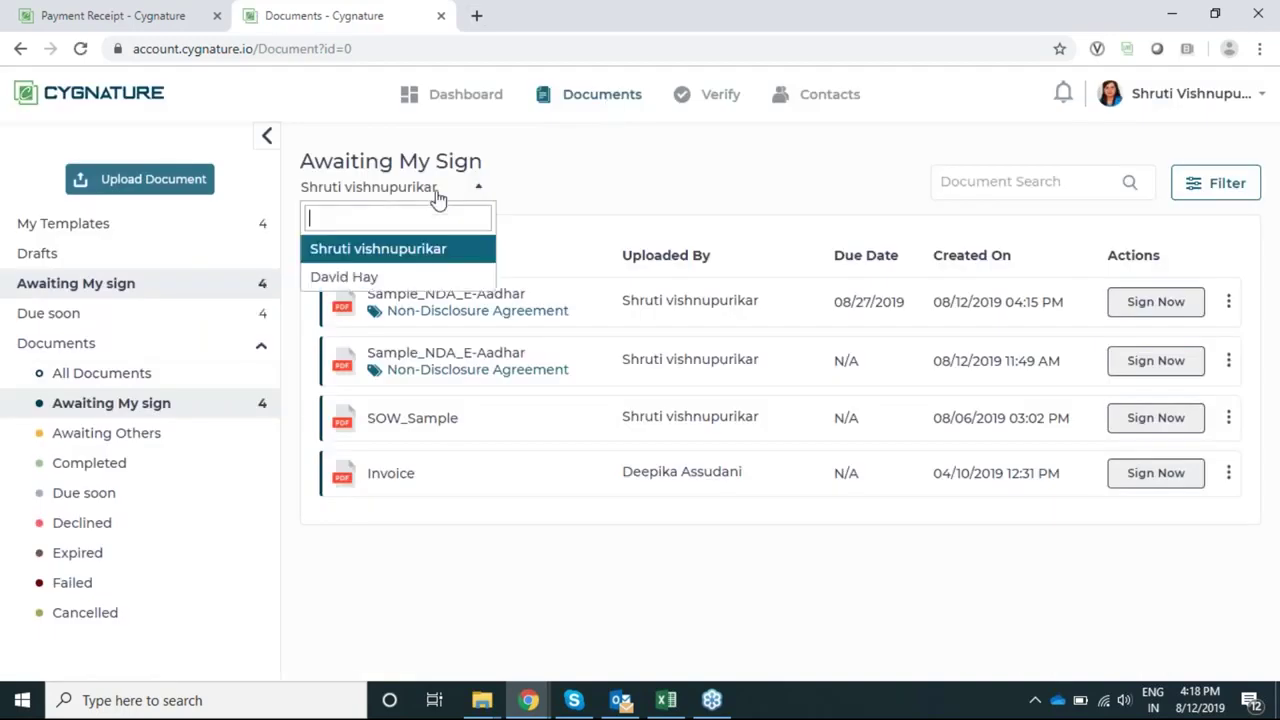
left_click(400, 277)
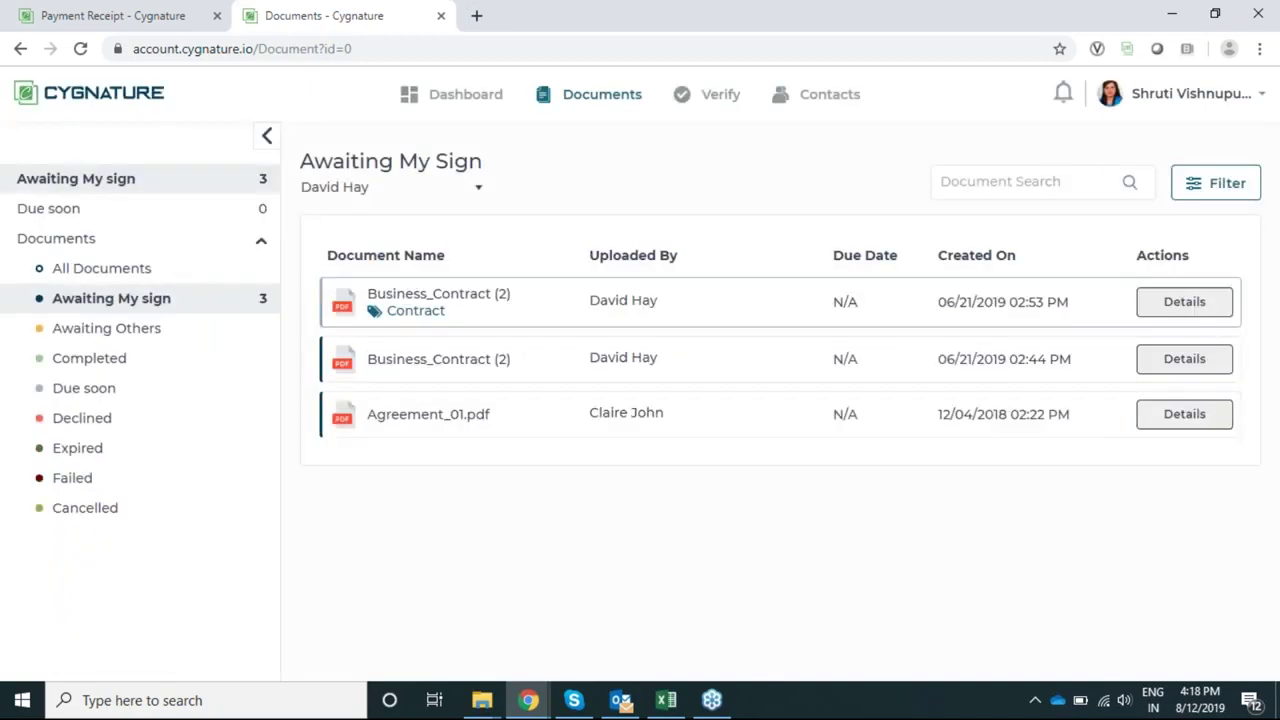
Step: Switch the document list to the requesting account's own documents and back to the granting account's, and return to the dashboard
left_click(480, 192)
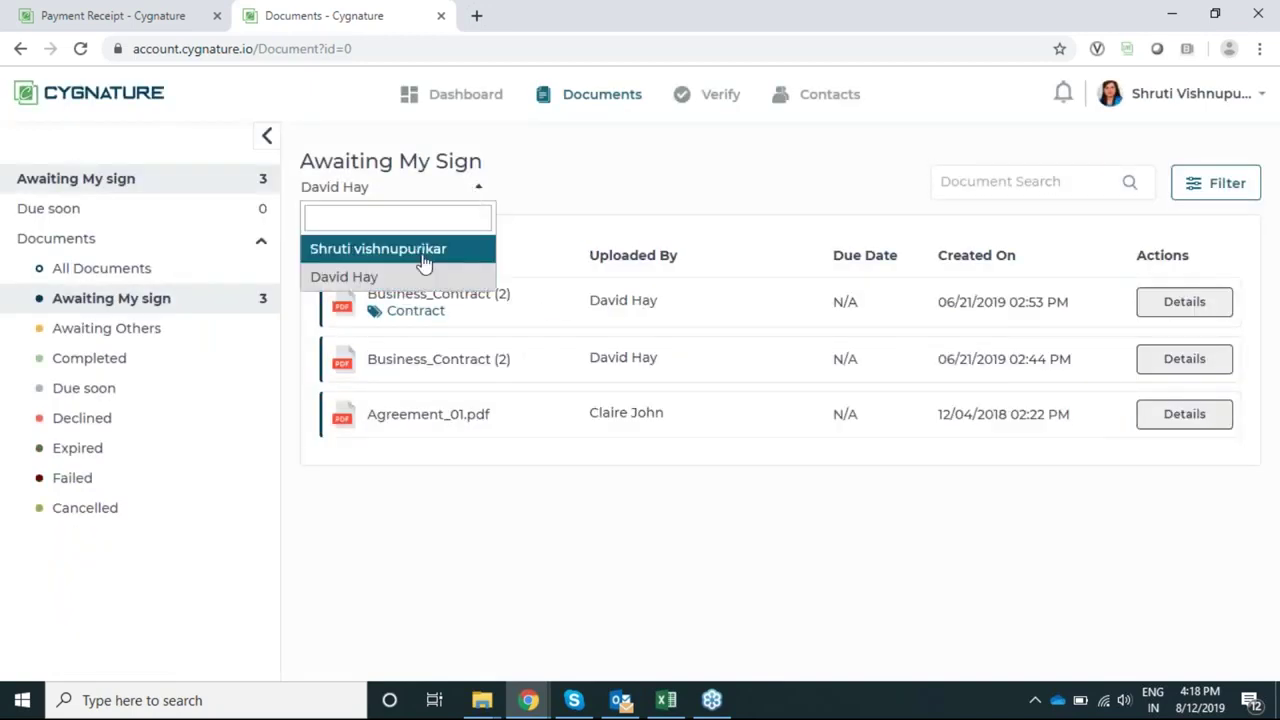
left_click(422, 252)
left_click(480, 191)
left_click(409, 274)
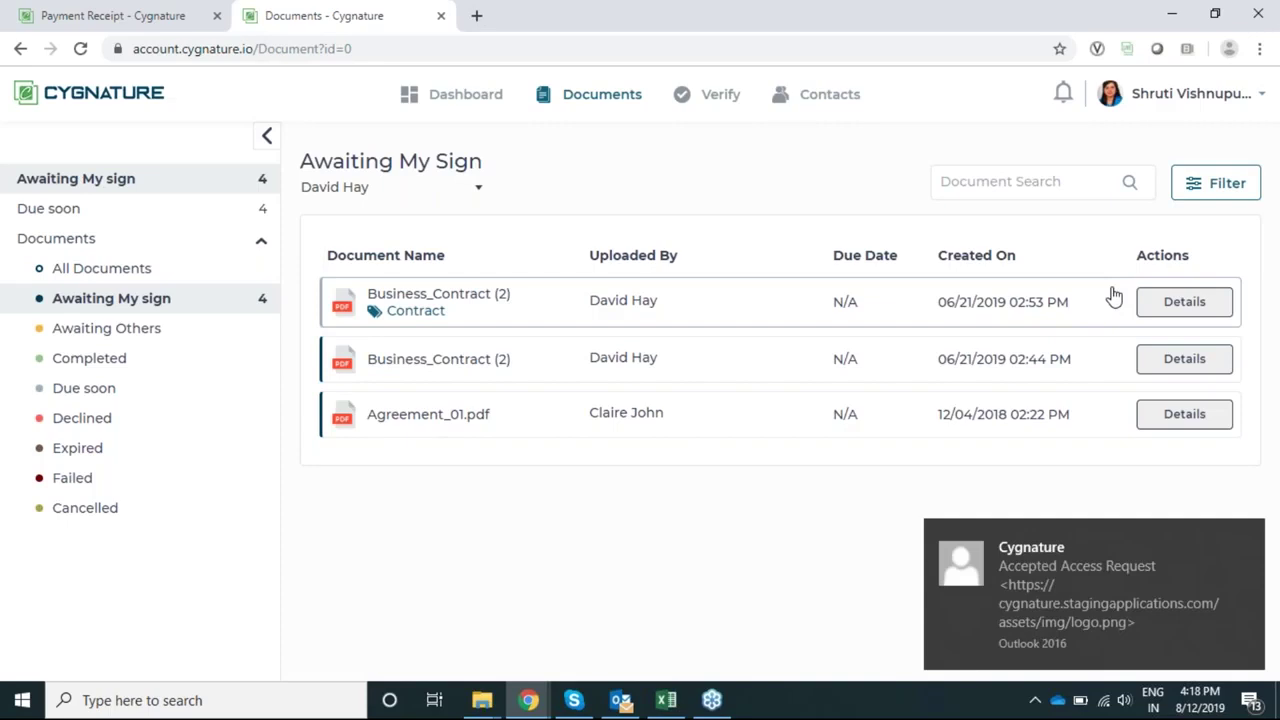
left_click(1254, 537)
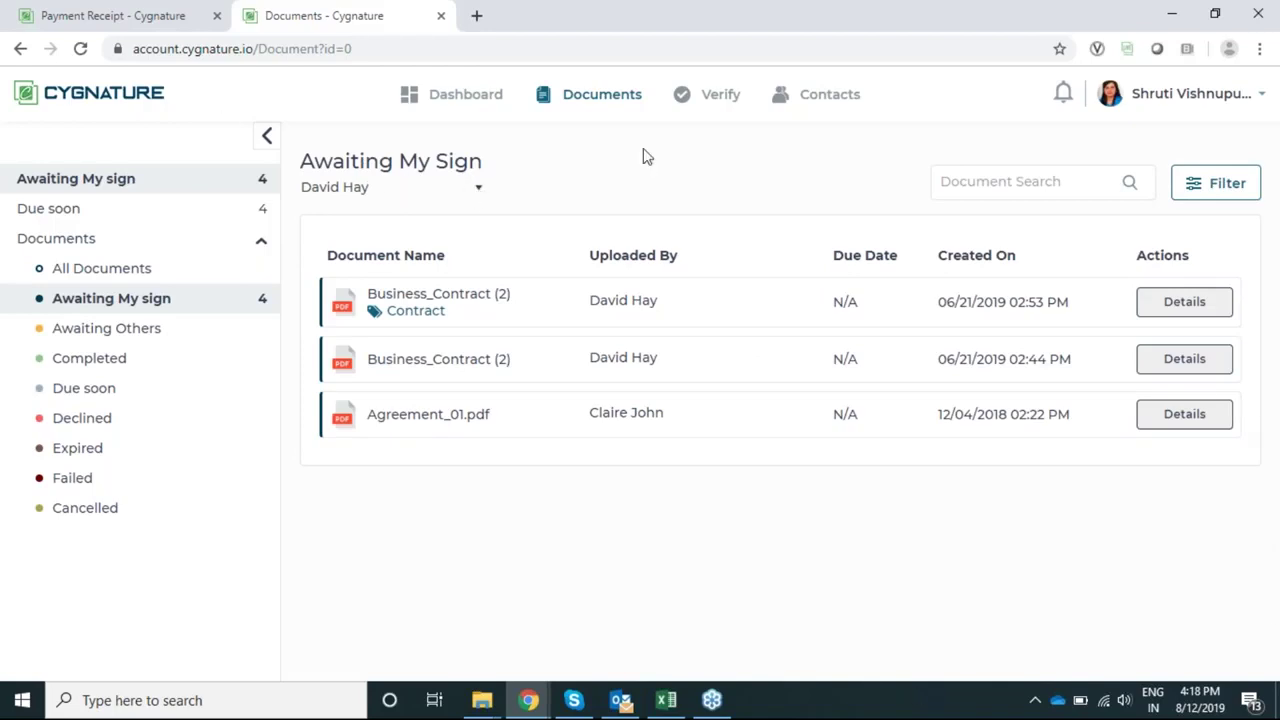
left_click(408, 97)
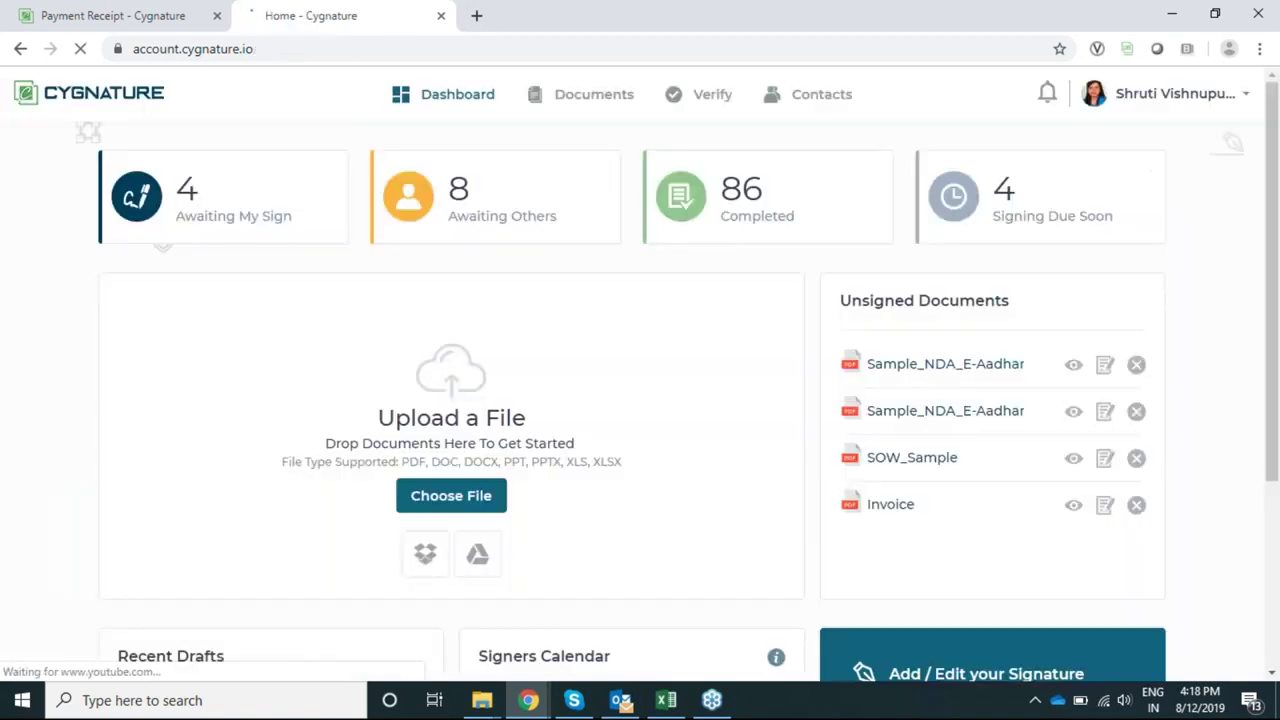